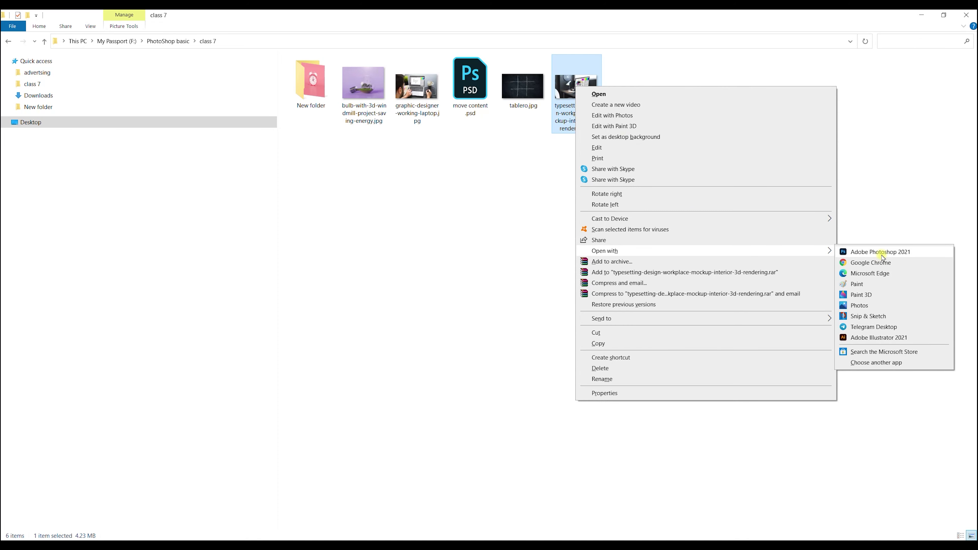
Open typesetting-design-workplace-mockup-interior-3d-rendering.jpg in Adobe Photoshop 2021, then switch back to the graphic-designer-working-laptop.jpg document.
click(879, 252)
key(space)
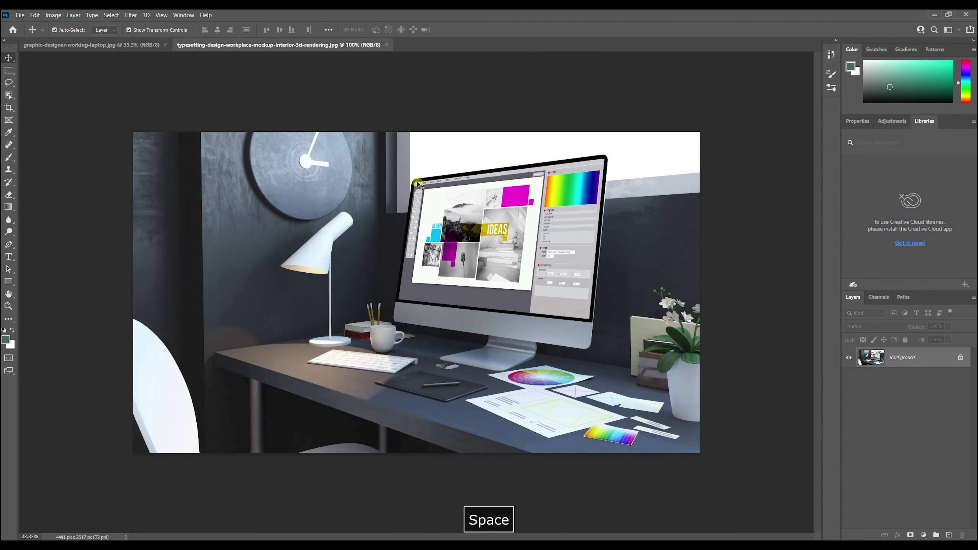
click(117, 44)
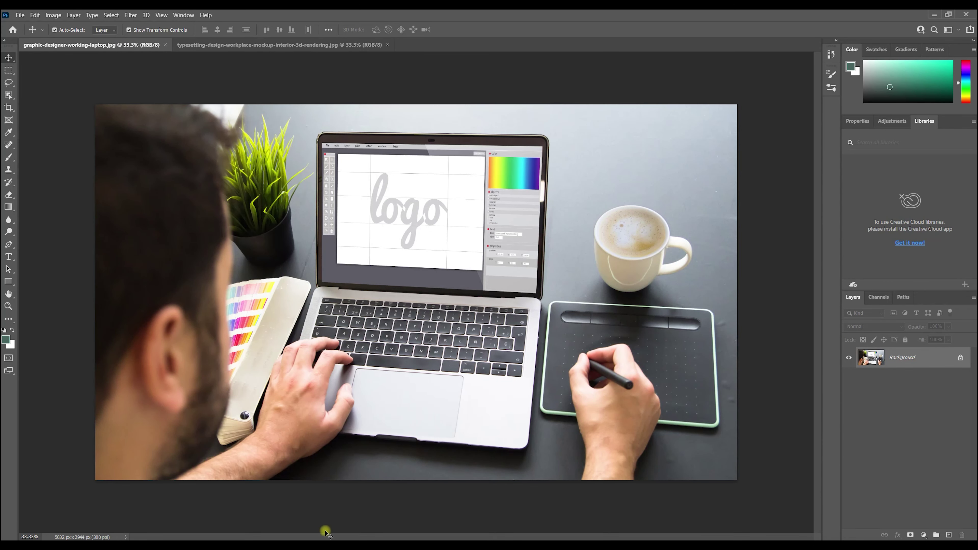
Switch to the class 7 folder in File Explorer and open tablero.jpg as its own Photoshop document.
key(alt+Tab)
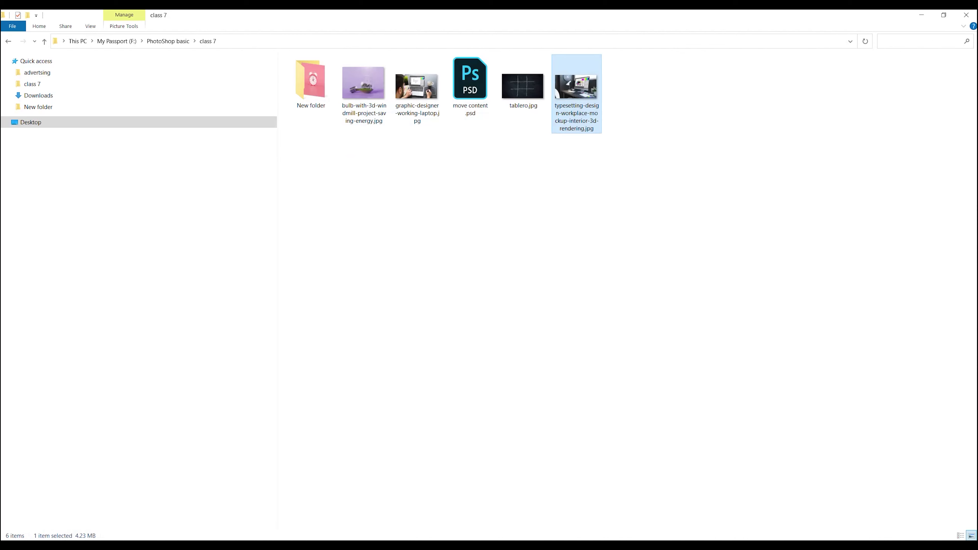
click(529, 90)
drag(529, 89, 473, 30)
key(space)
click(533, 255)
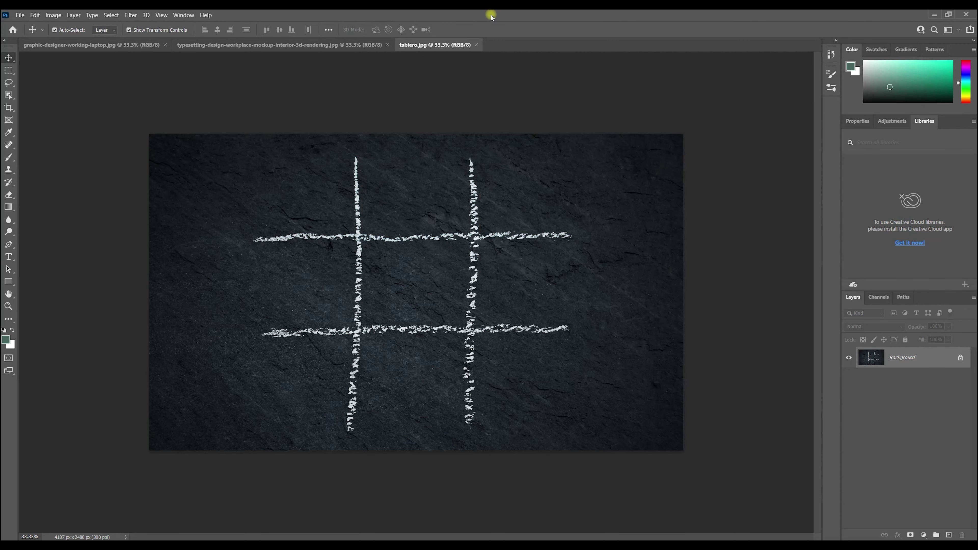
Arrange Photoshop and the class 7 folder window side by side.
drag(497, 17, 3, 69)
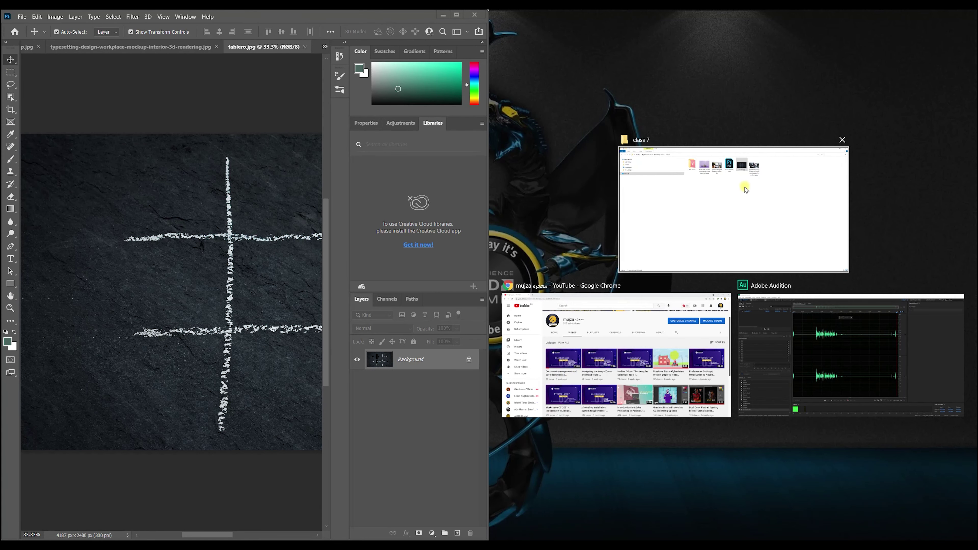
click(737, 198)
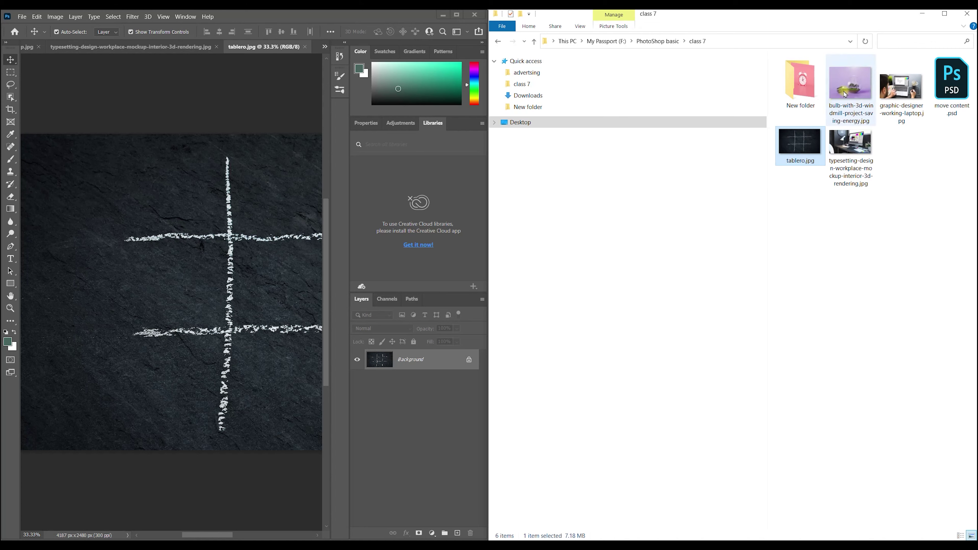
Place bulb-with-3d-windmill-project-saving-energy.jpg from the class 7 folder onto the tablero.jpg canvas and commit the placement.
click(845, 90)
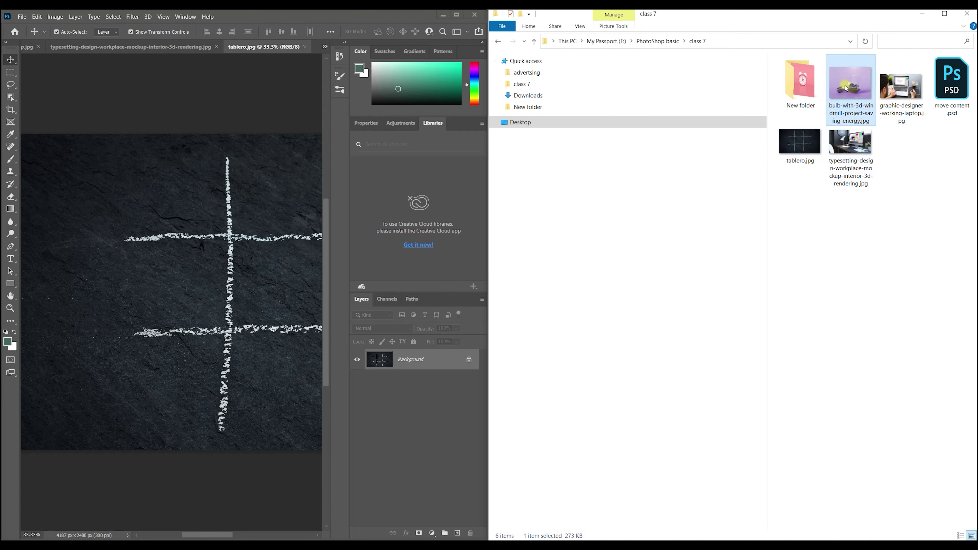
click(164, 114)
key(space)
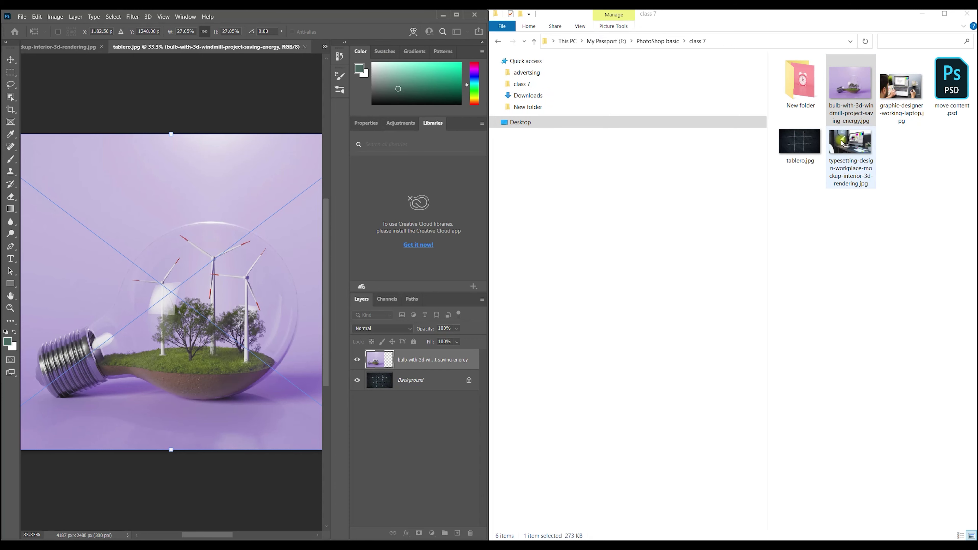
key(space)
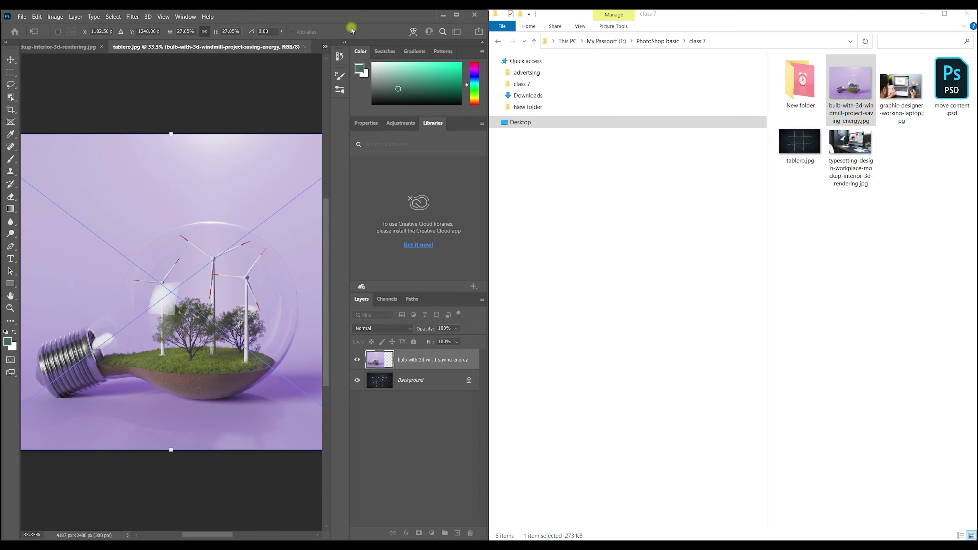
click(457, 15)
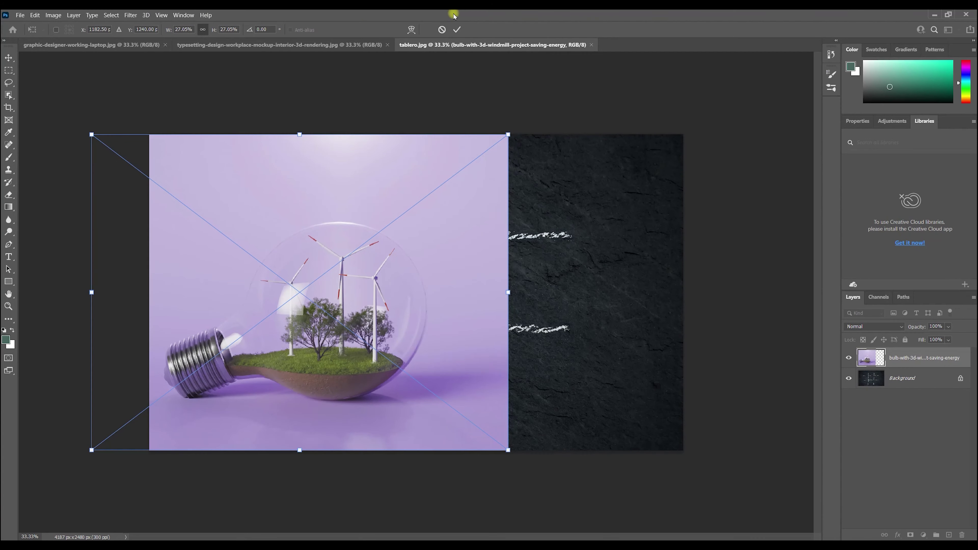
click(458, 29)
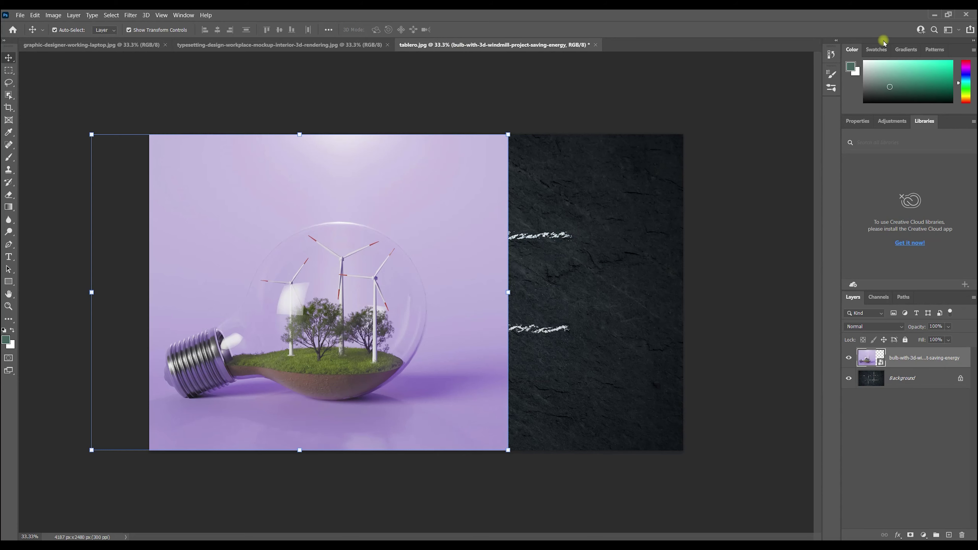
Open bulb-with-3d-windmill-project-saving-energy.jpg from the class 7 folder as a separate Photoshop document, discarding its embedded color profile.
click(948, 14)
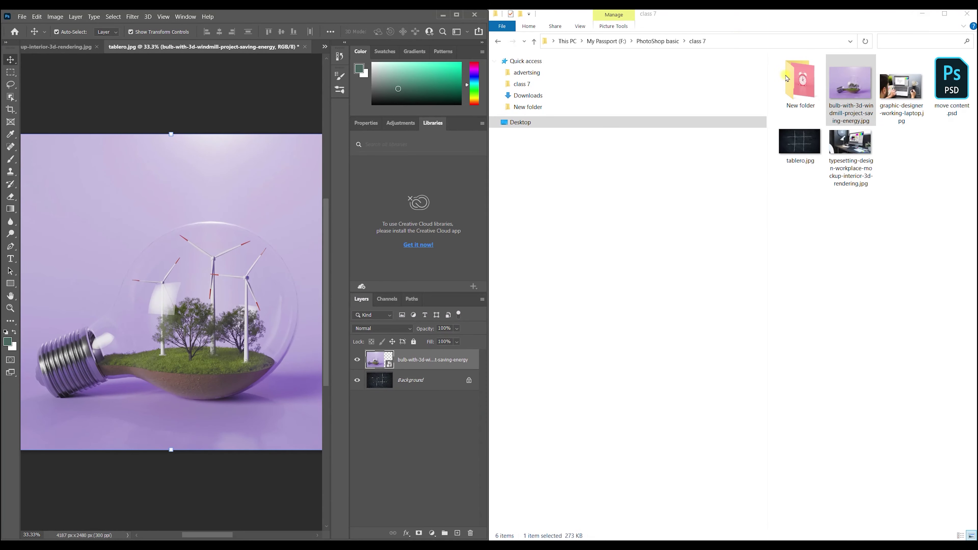
key(space)
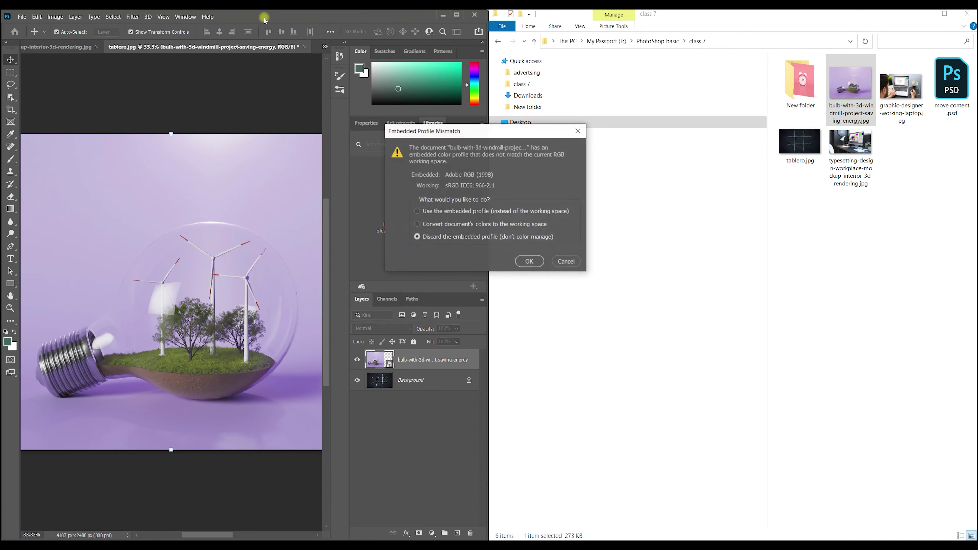
click(530, 261)
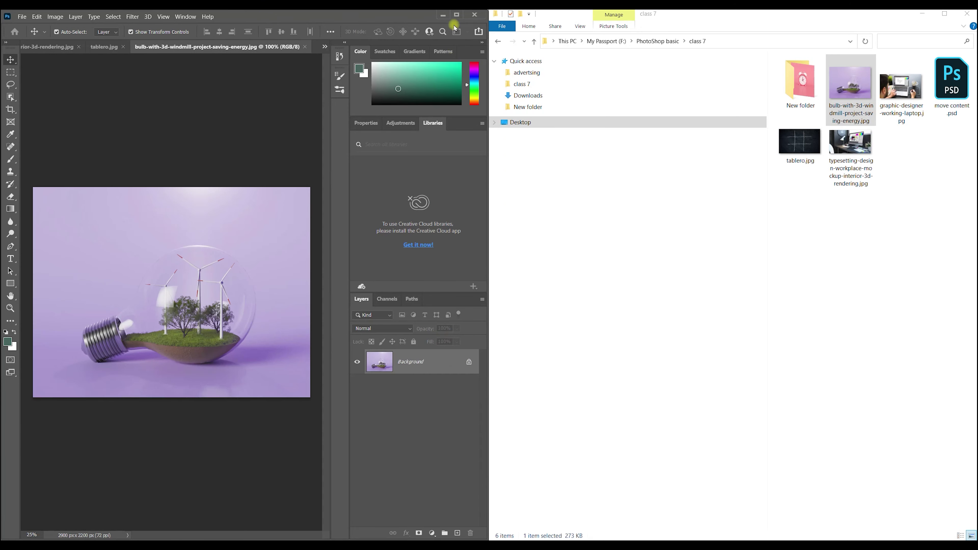
click(456, 15)
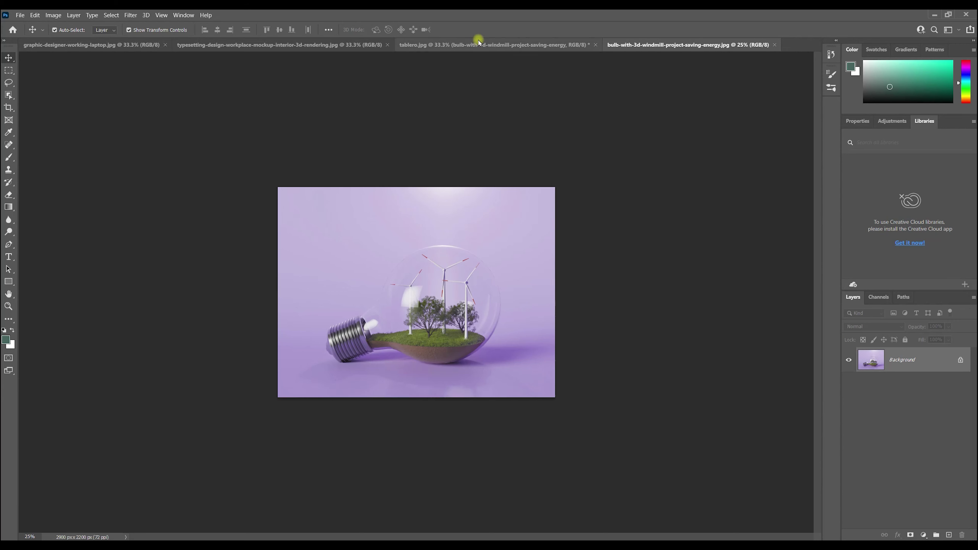
Delete the bulb image layer from the tablero.jpg document.
click(445, 45)
drag(327, 222, 450, 231)
key(Delete)
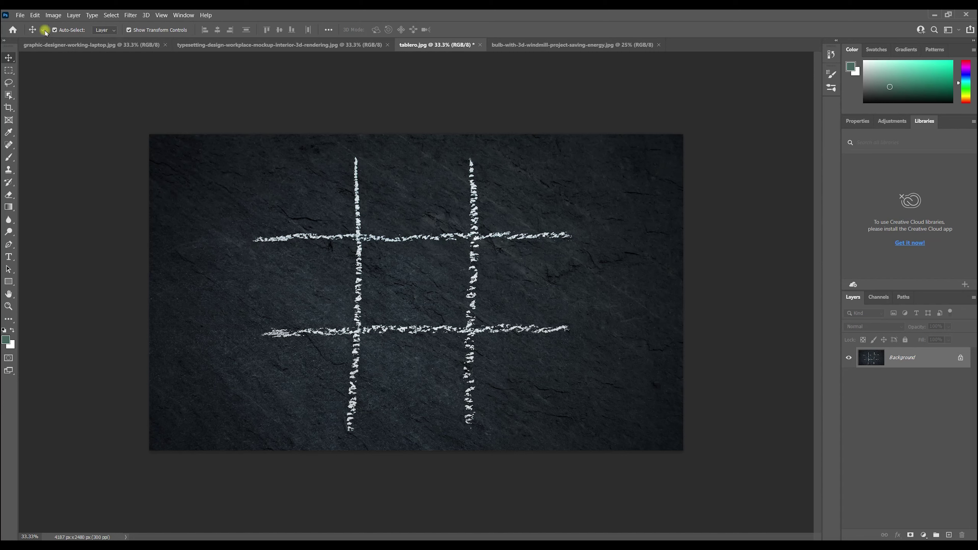
Place the minimal-pink-alarm-clock-3d-render image from New folder as an embedded object in tablero.jpg, shifted slightly up and right of centre.
click(35, 16)
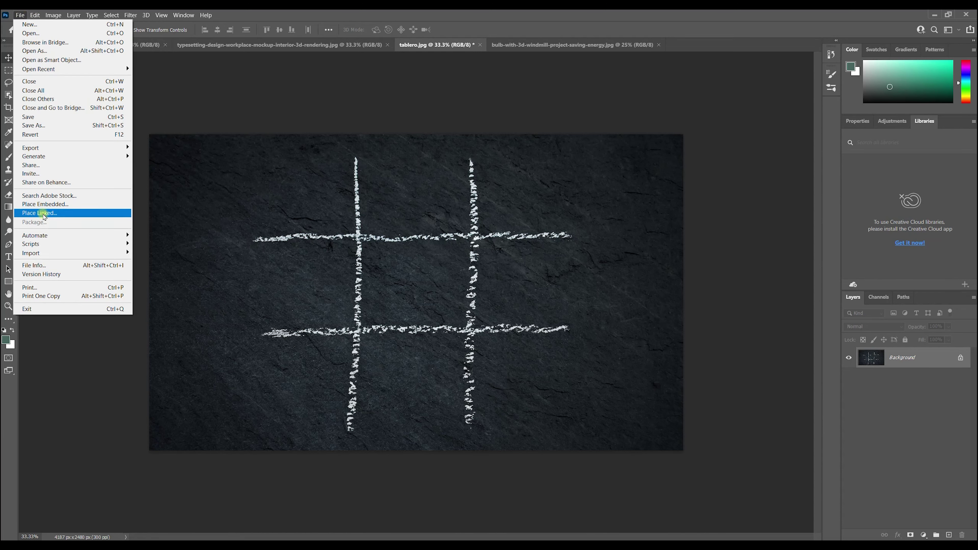
click(52, 208)
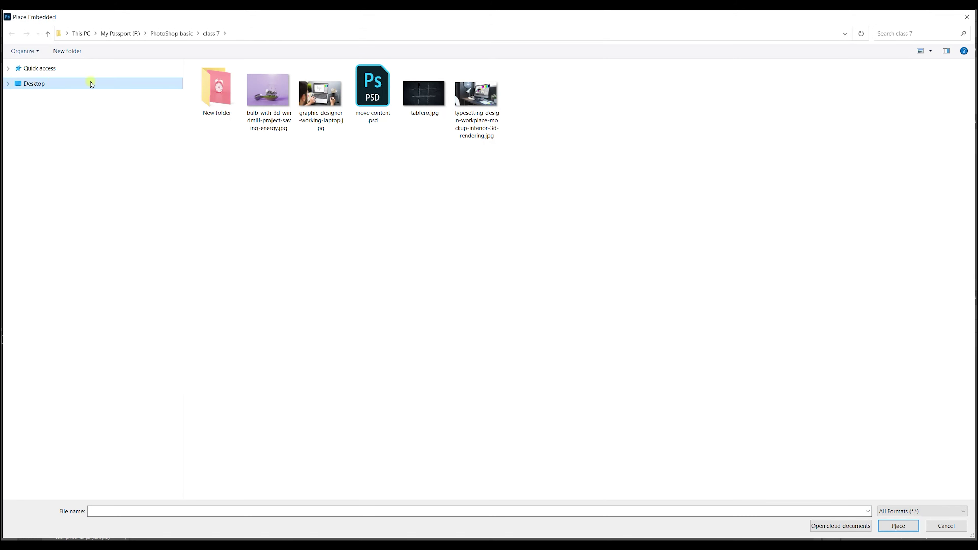
double_click(218, 99)
double_click(218, 91)
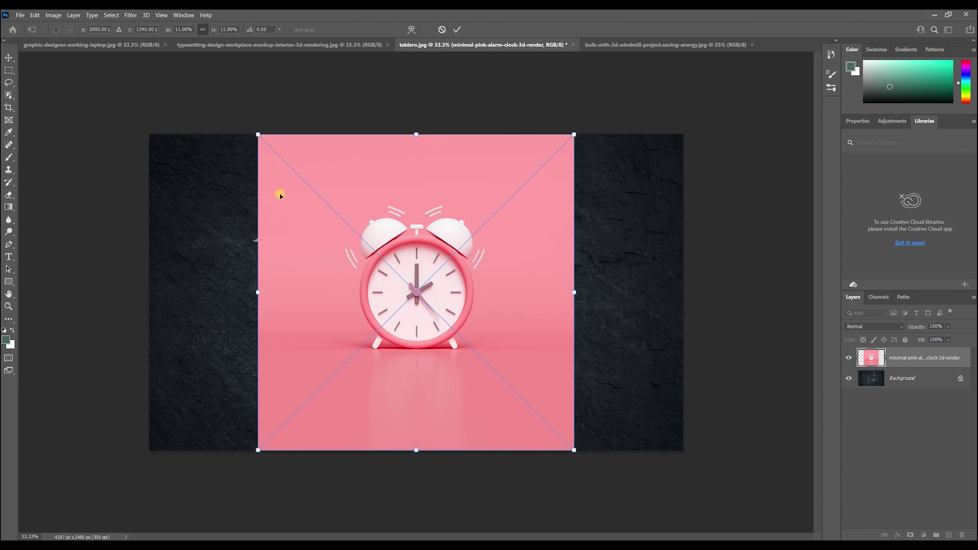
mouse_move(502, 293)
mouse_down()
mouse_move(414, 278)
mouse_move(522, 299)
mouse_move(510, 281)
mouse_up()
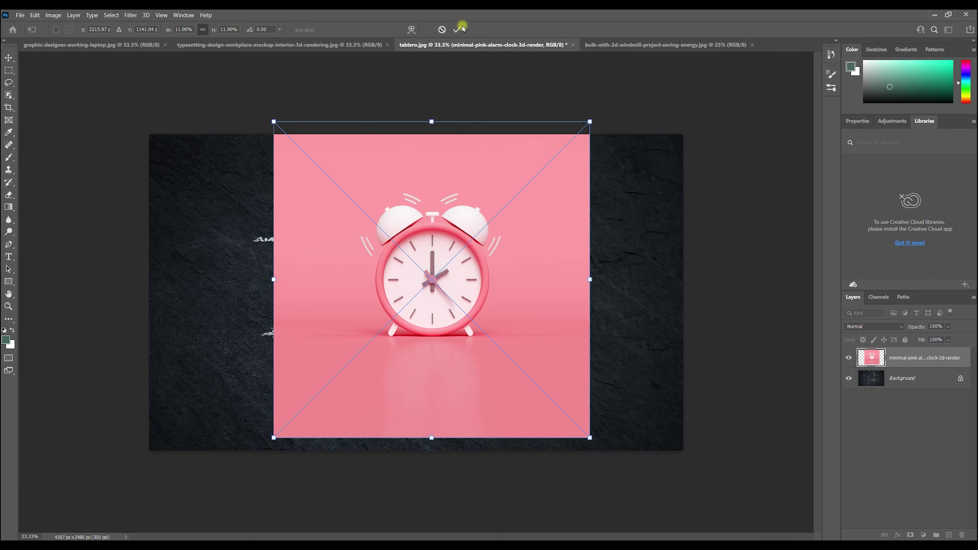
click(901, 383)
click(901, 363)
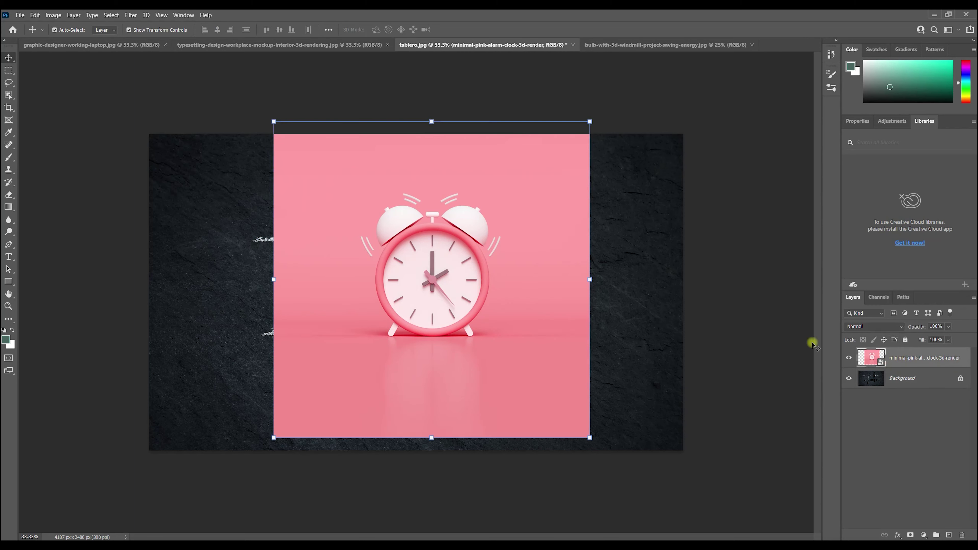
drag(497, 242, 448, 236)
click(168, 195)
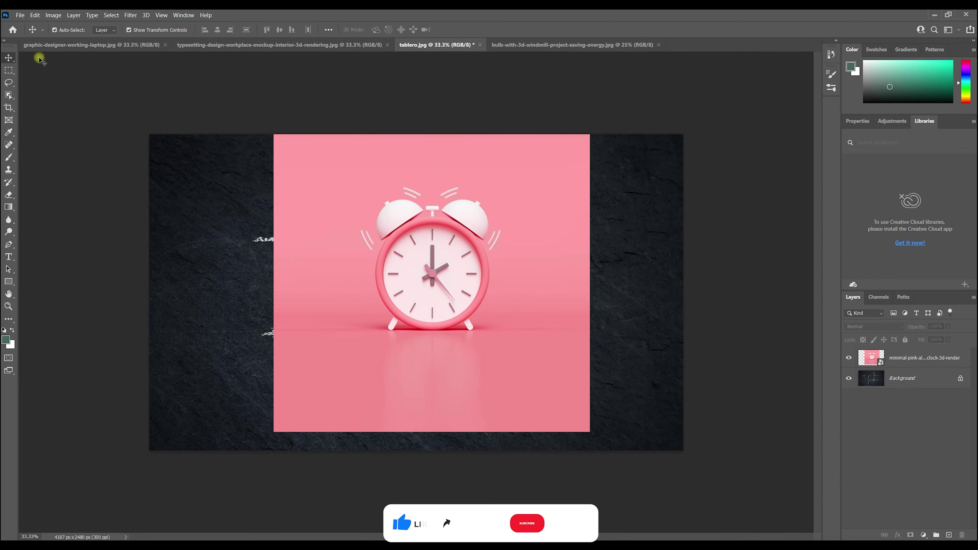
Place typesetting-design-workplace-mockup-interior-3d-rendering.jpg as an embedded object in tablero.jpg and commit it.
click(20, 15)
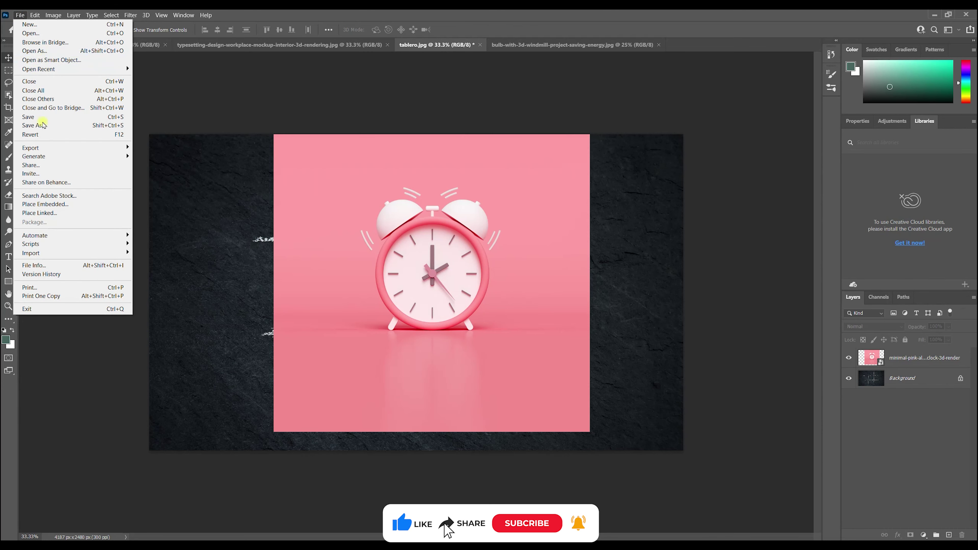
click(52, 205)
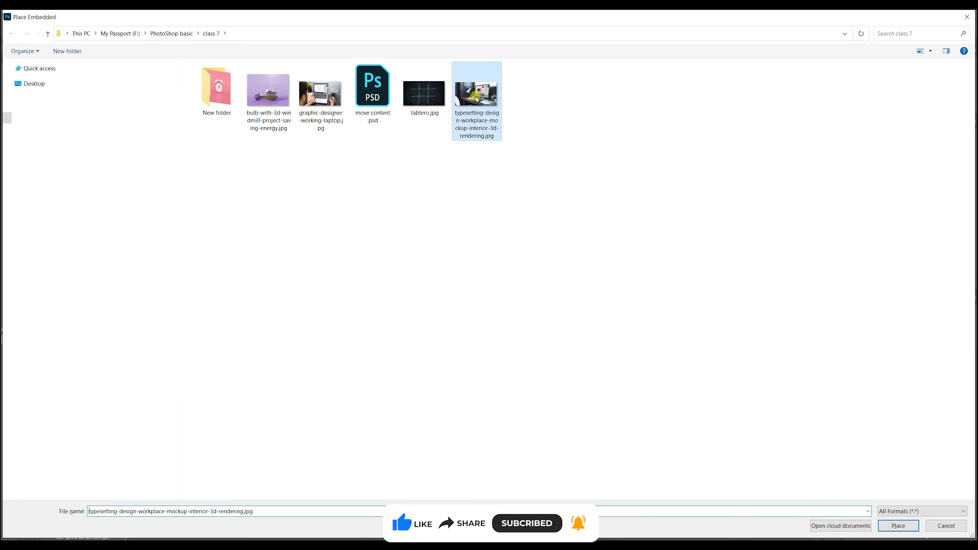
double_click(477, 100)
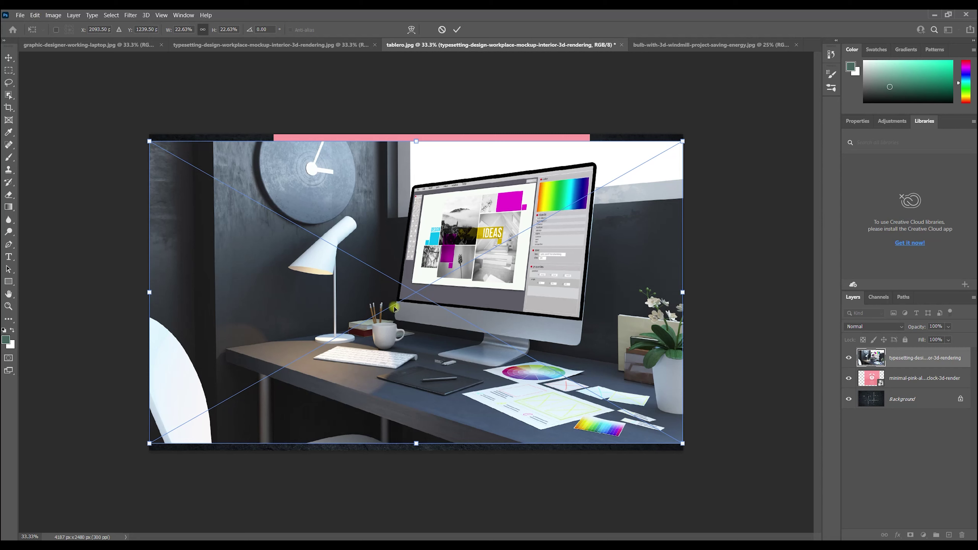
click(34, 16)
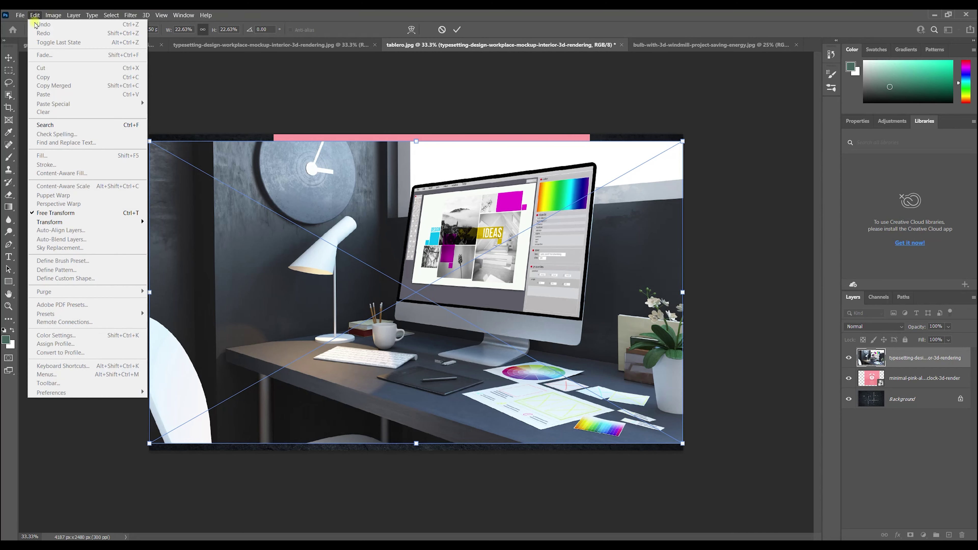
click(455, 30)
Scale the workplace mockup layer down to well under half its width and move it to the left side of the tablero canvas.
click(35, 16)
mouse_move(143, 223)
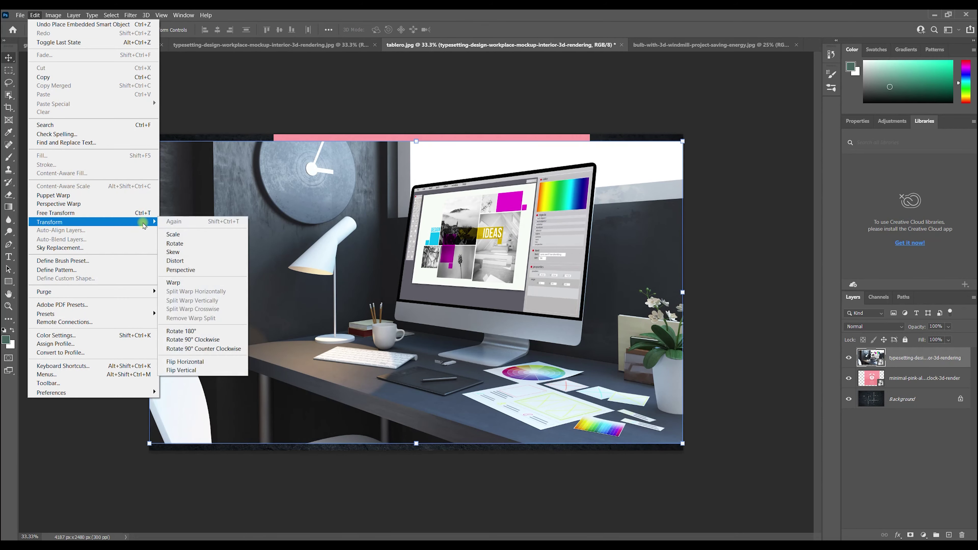
click(181, 234)
drag(684, 142, 365, 320)
drag(295, 350, 303, 243)
click(455, 29)
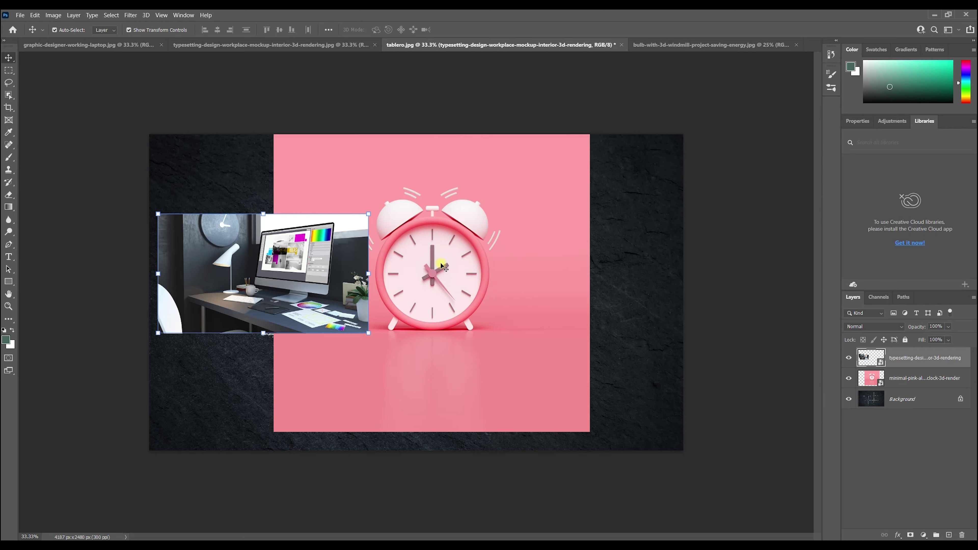
Select the entire graphic-designer-working-laptop.jpg image and bring it into tablero.jpg as a new layer.
click(339, 44)
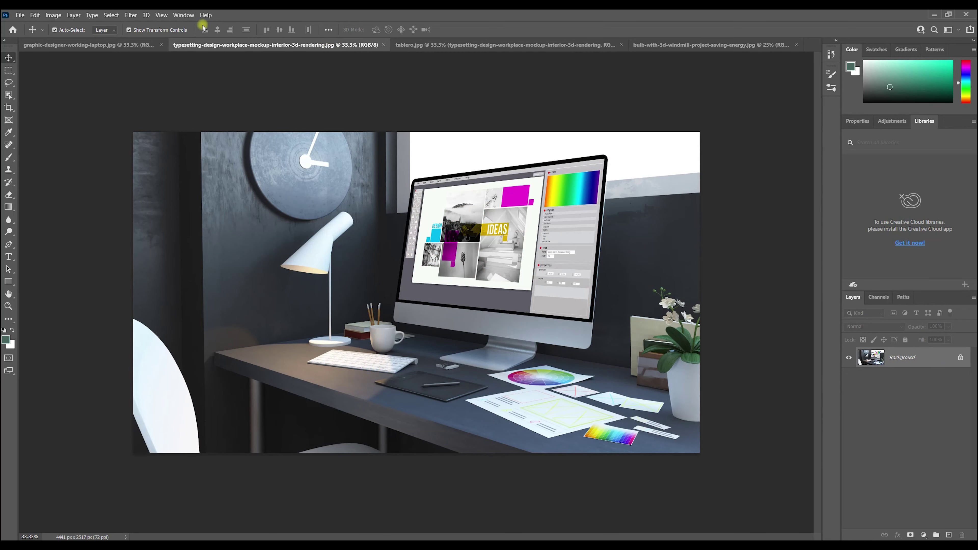
click(141, 44)
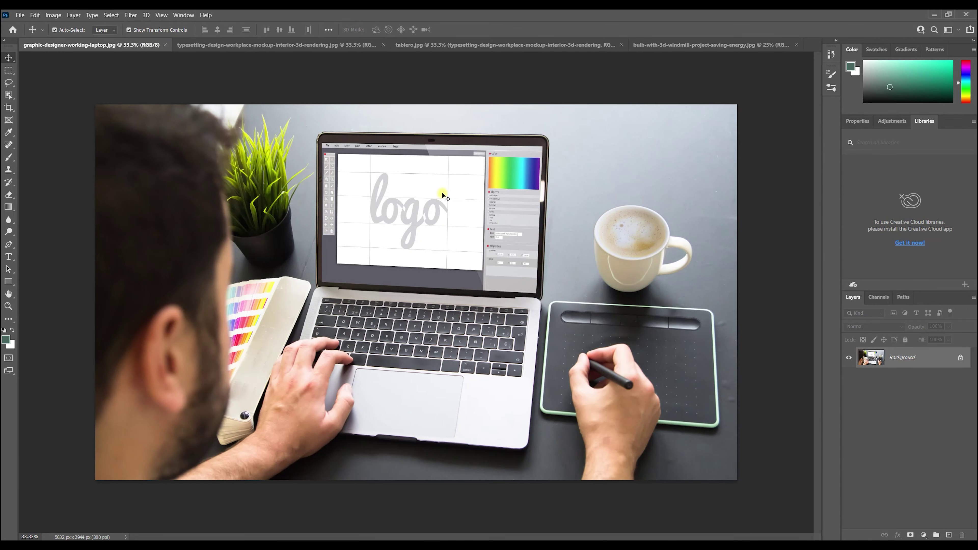
key(ctrl+a)
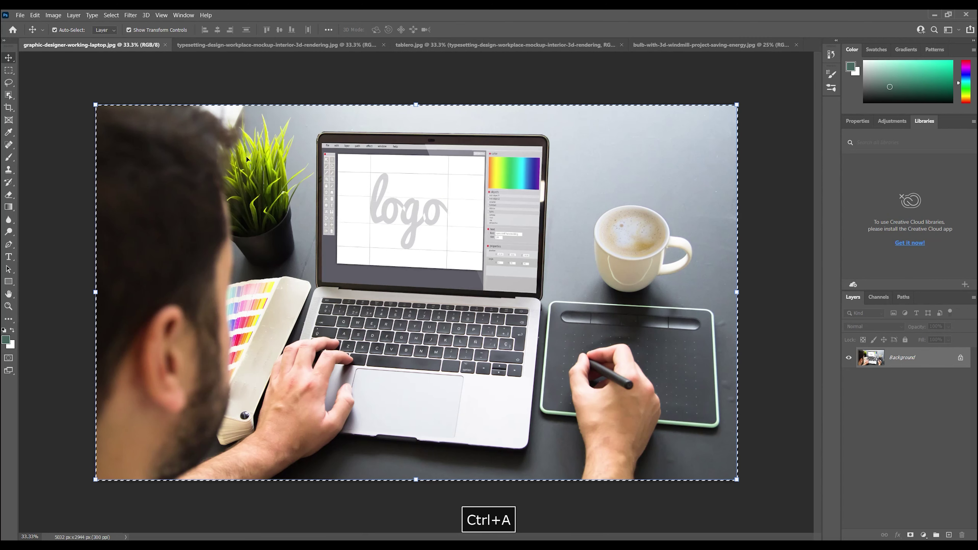
drag(176, 174, 445, 246)
Scale the laptop photo layer to about 59% and position it right of centre, overlapping the pink clock image.
drag(307, 175, 572, 328)
drag(628, 386, 304, 217)
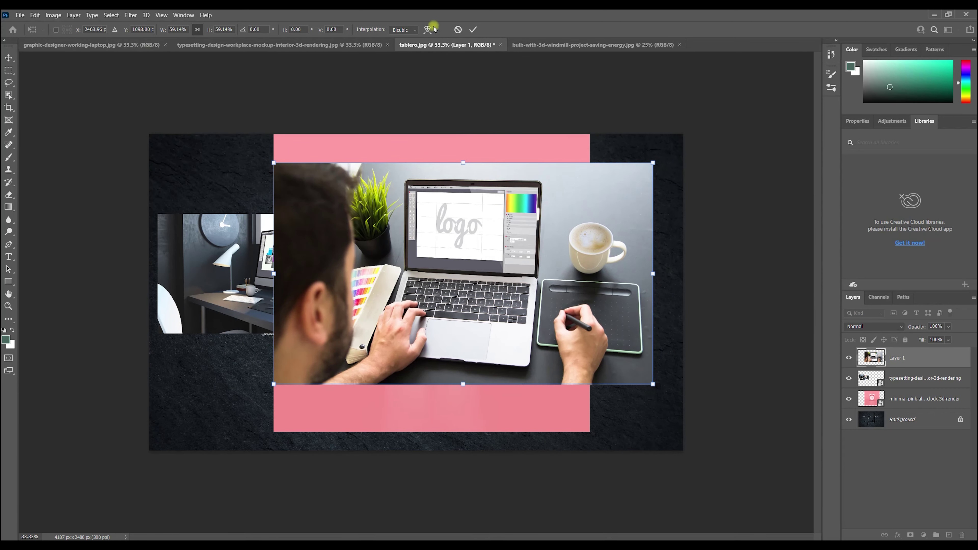
click(475, 31)
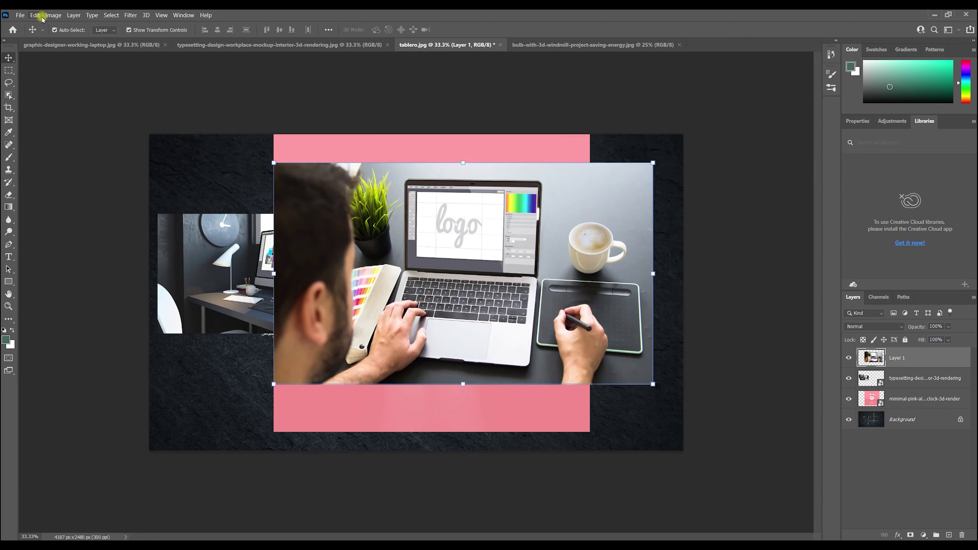
Free Transform the laptop photo layer in tablero.jpg, moving it down and left until it is centred horizontally over the pink clock image.
click(35, 15)
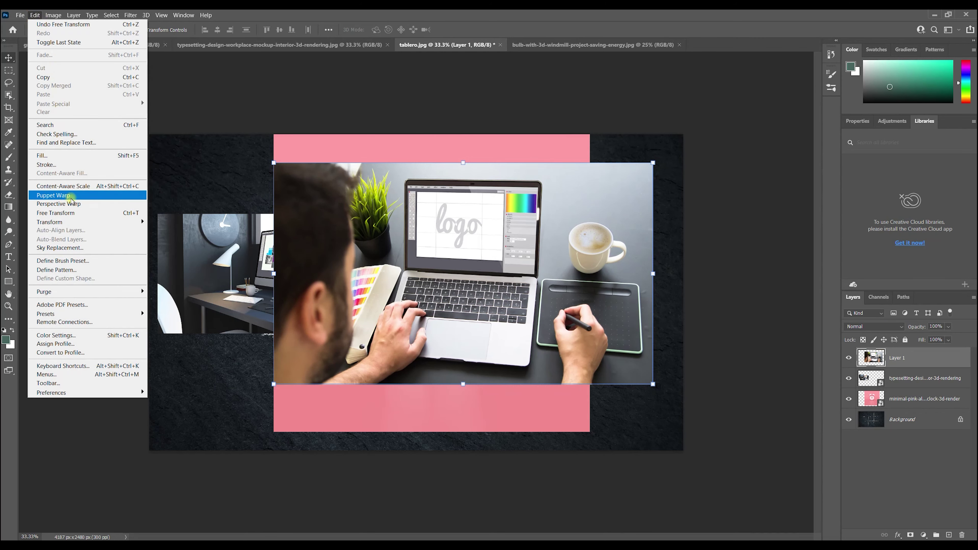
click(65, 213)
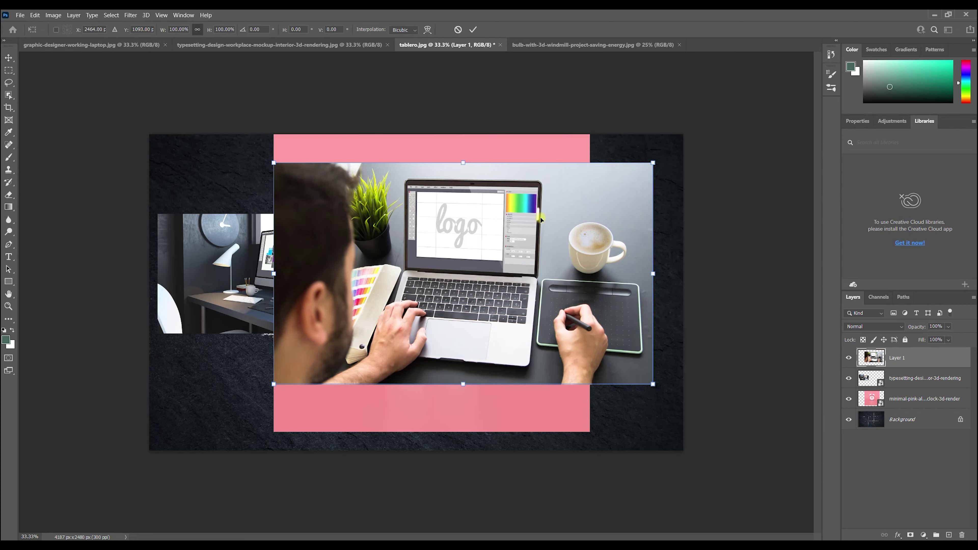
mouse_move(499, 233)
mouse_down()
mouse_move(401, 250)
mouse_move(489, 248)
mouse_up()
click(473, 30)
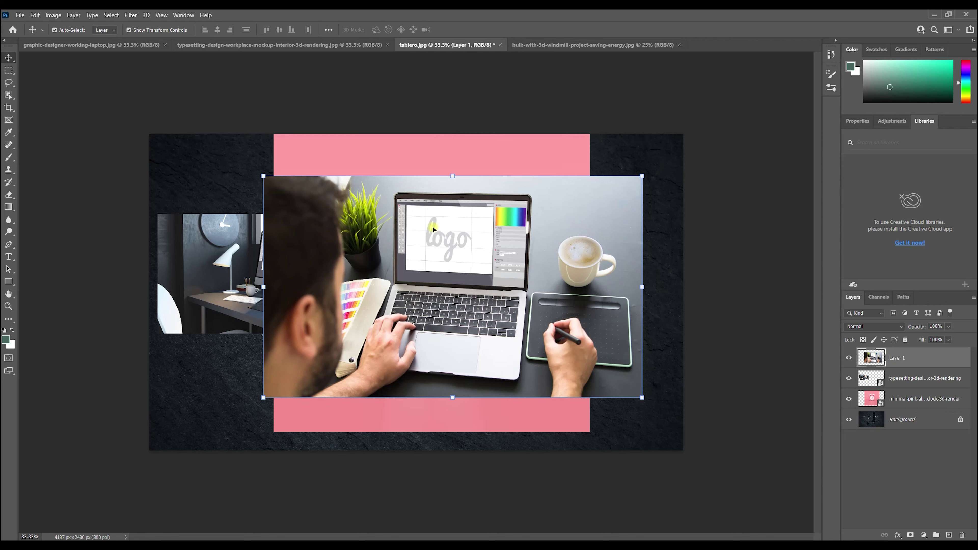
click(298, 47)
drag(418, 161, 441, 241)
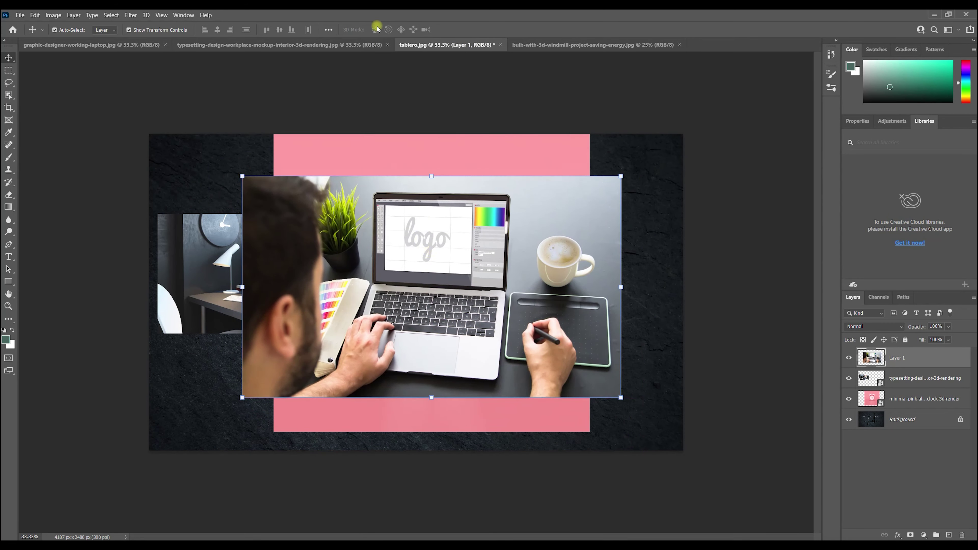
Duplicate the laptop photo layer from tablero.jpg into the bulb-with-3d-windmill-project-saving-energy.jpg document under the name Layer 1.
click(369, 46)
click(487, 44)
click(518, 45)
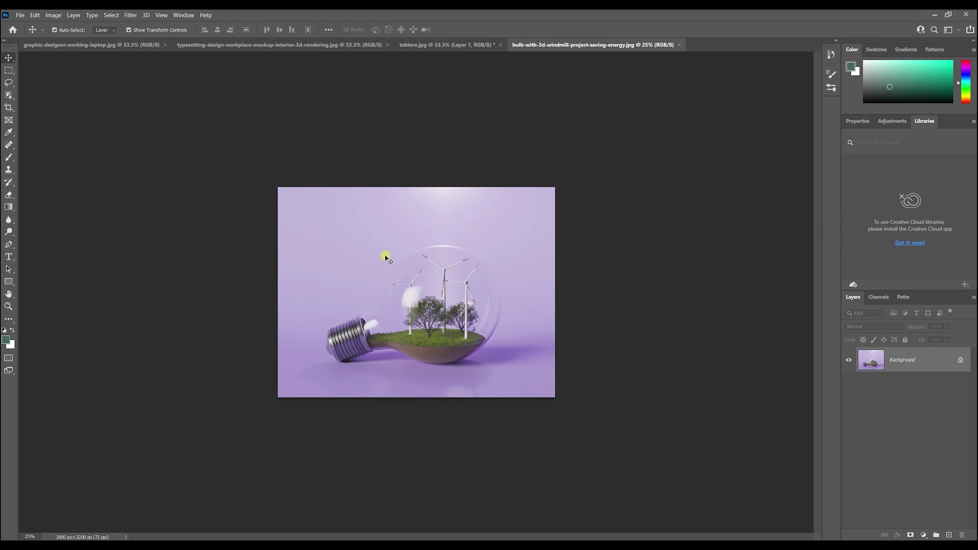
click(431, 44)
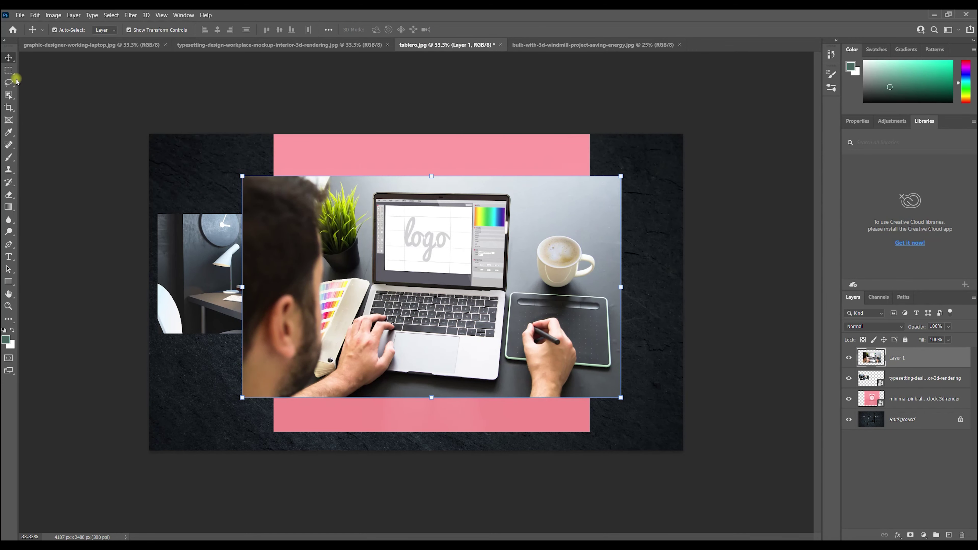
click(8, 71)
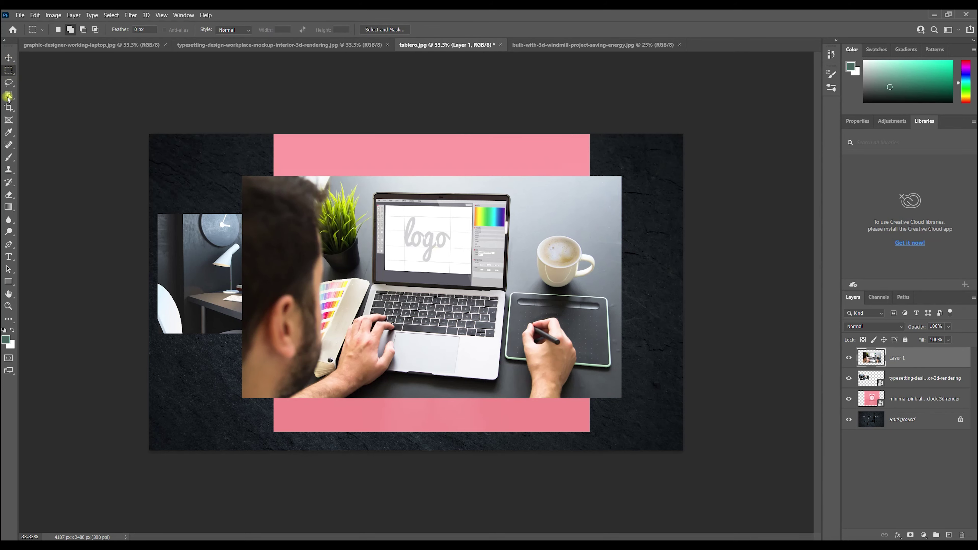
right_click(436, 271)
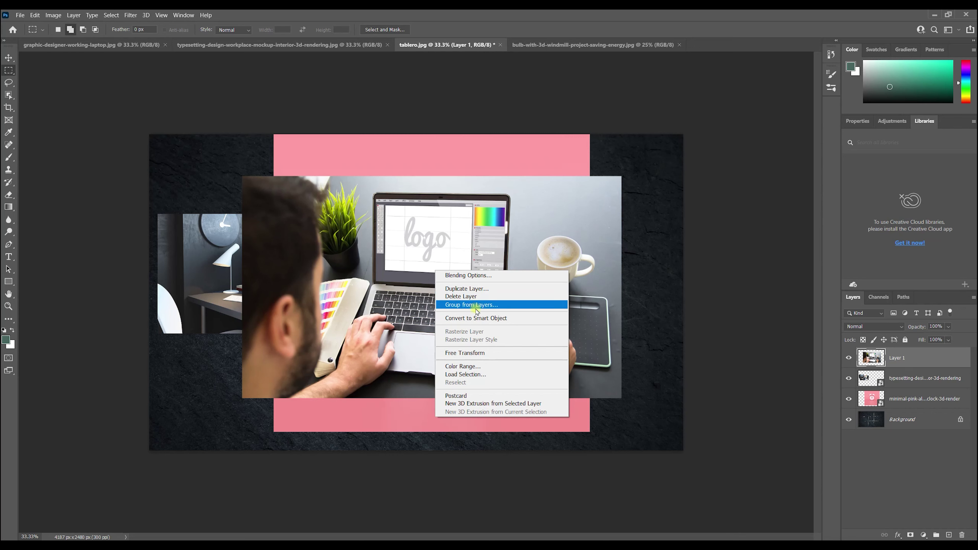
click(487, 293)
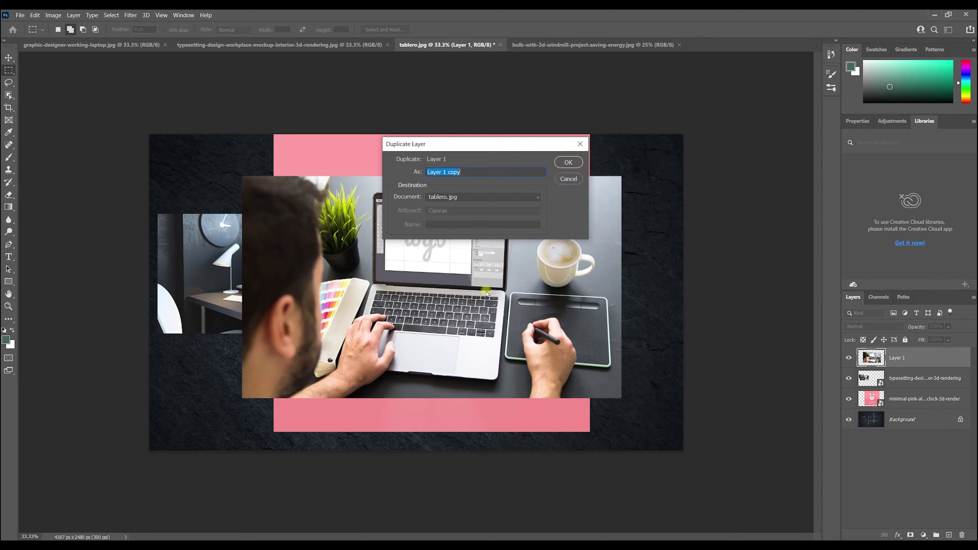
click(442, 197)
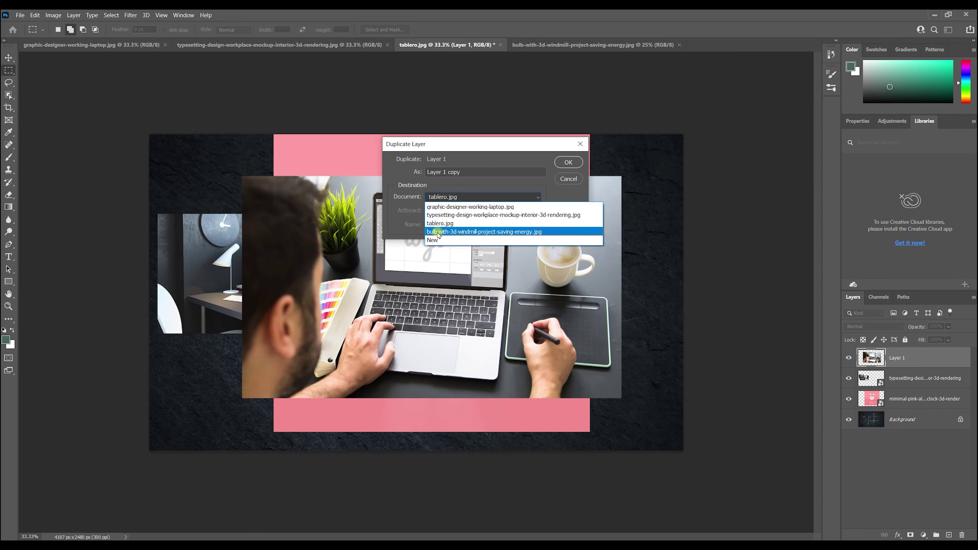
click(459, 234)
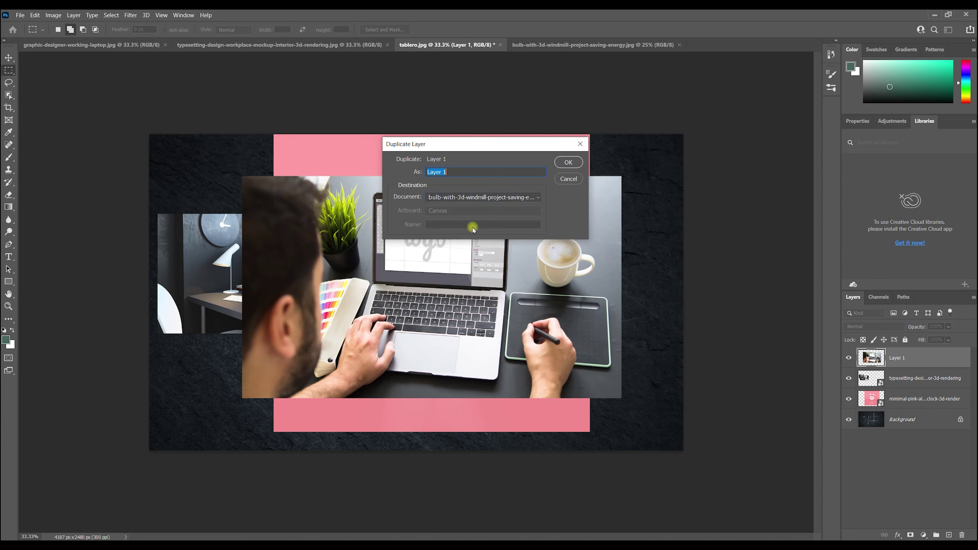
click(566, 163)
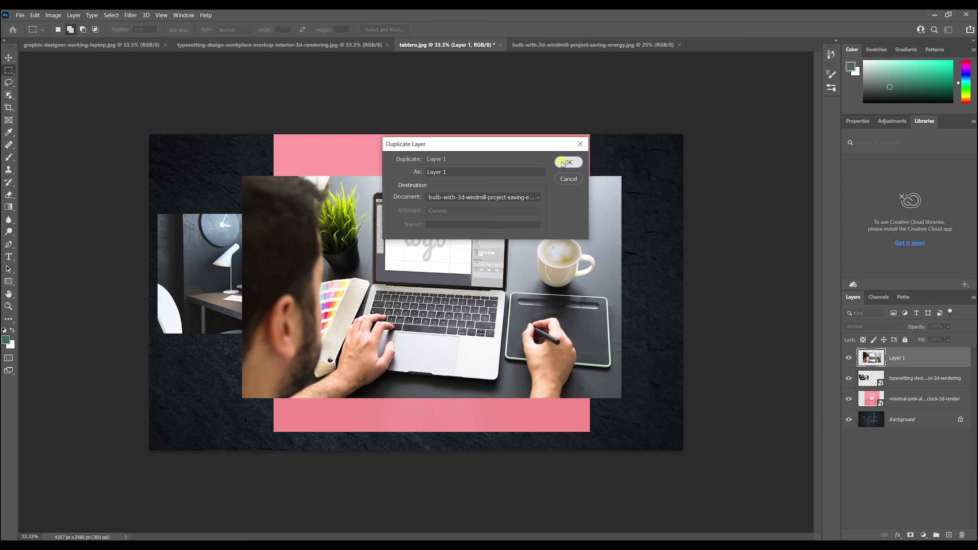
click(567, 162)
In the bulb image, move the duplicated laptop layer about 920 px left and 150 px up so it covers most of the canvas.
click(578, 45)
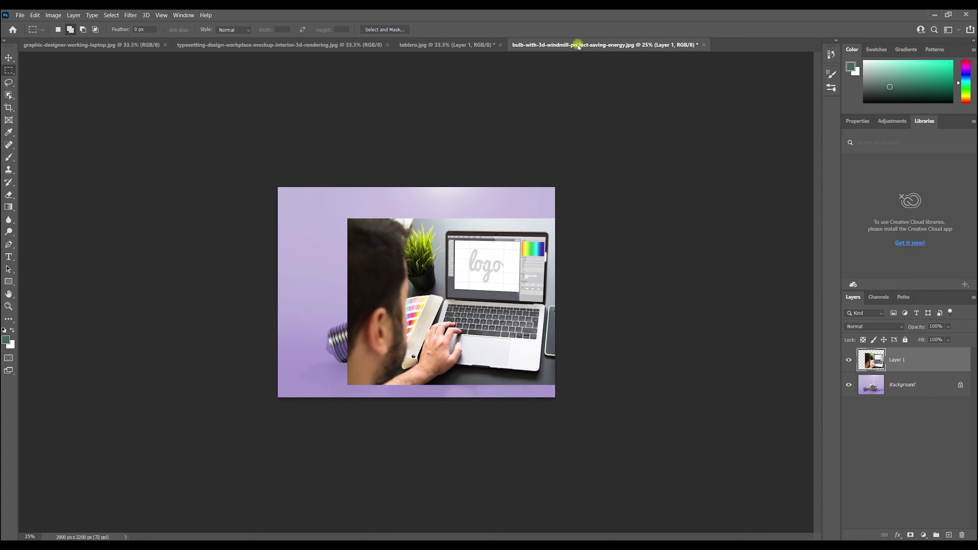
click(9, 57)
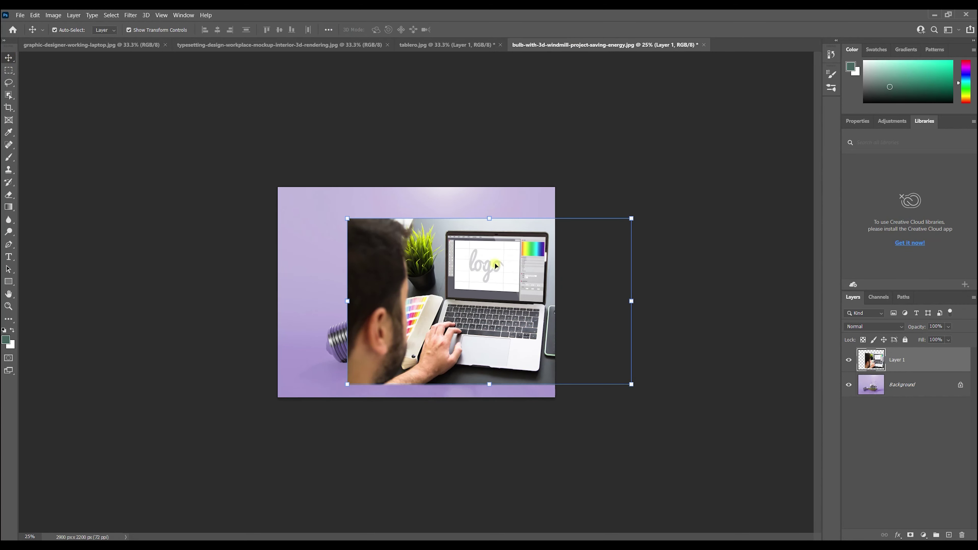
drag(493, 292, 405, 277)
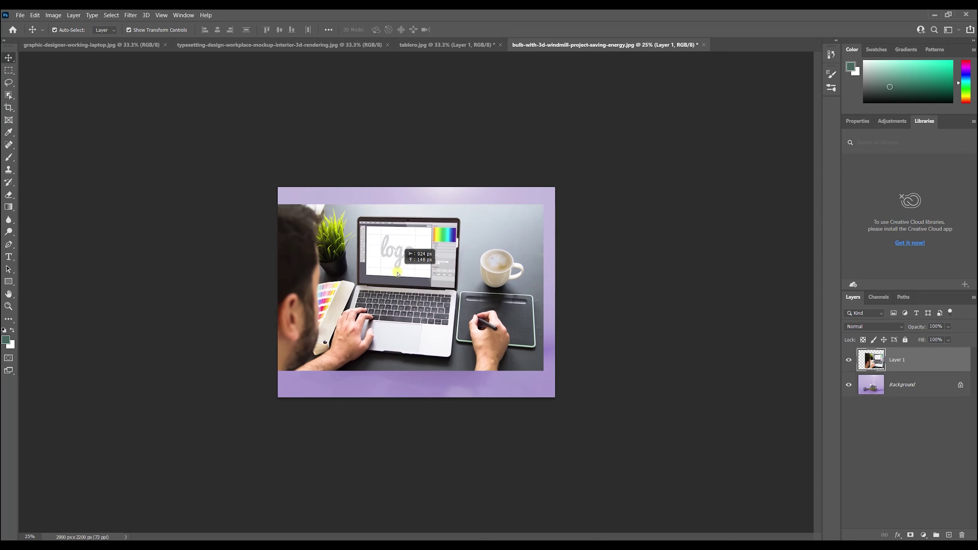
In tablero.jpg, move the workplace mockup layer to the upper part of the pink image, behind the laptop photo.
click(332, 45)
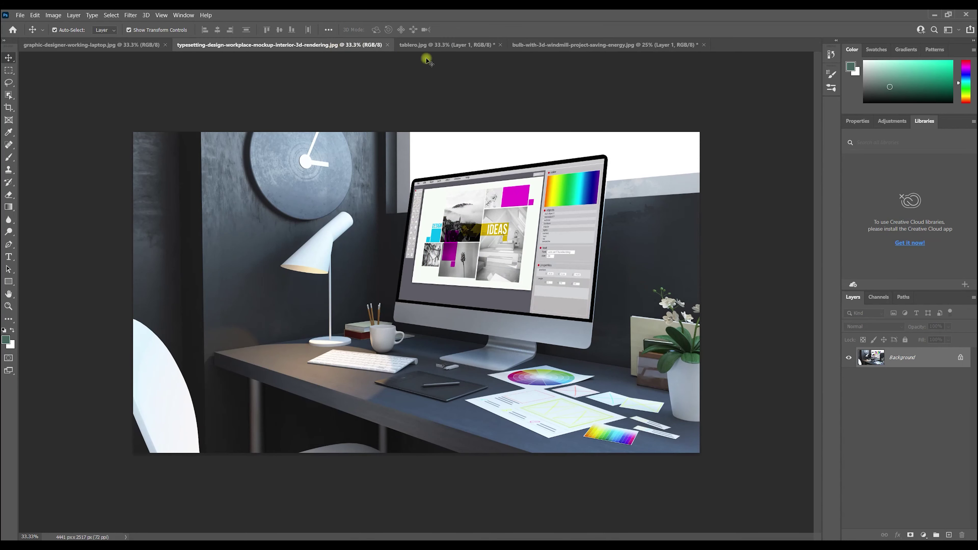
drag(523, 143, 328, 168)
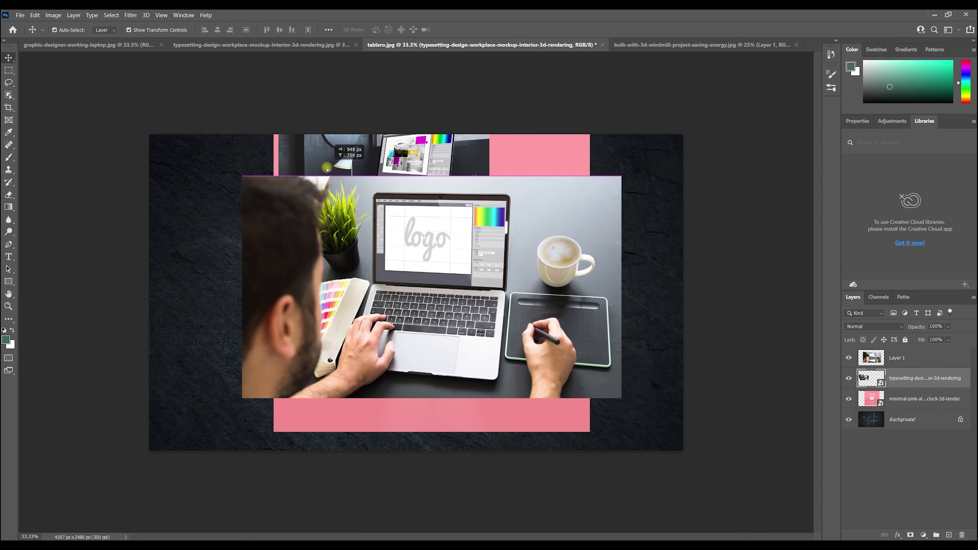
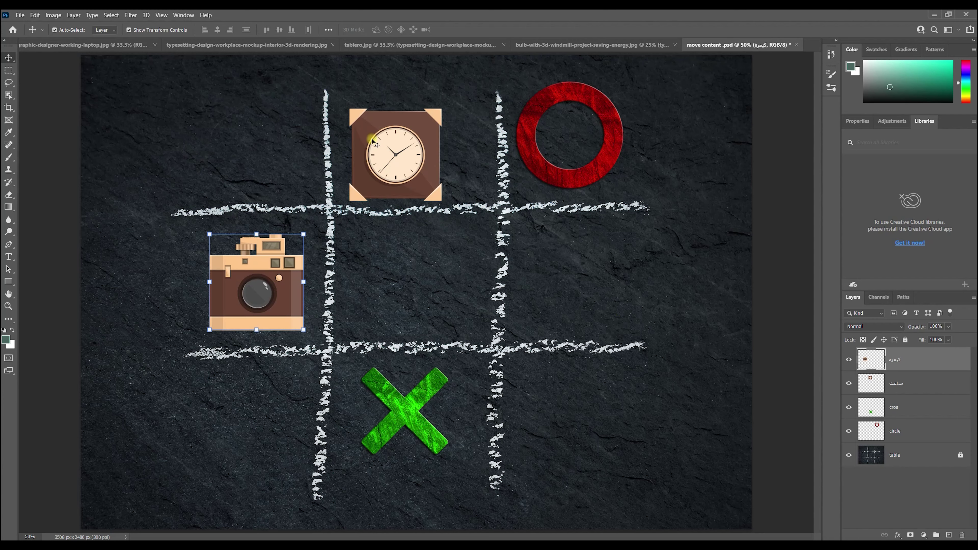
Hide the Layers panel and show it again.
click(184, 16)
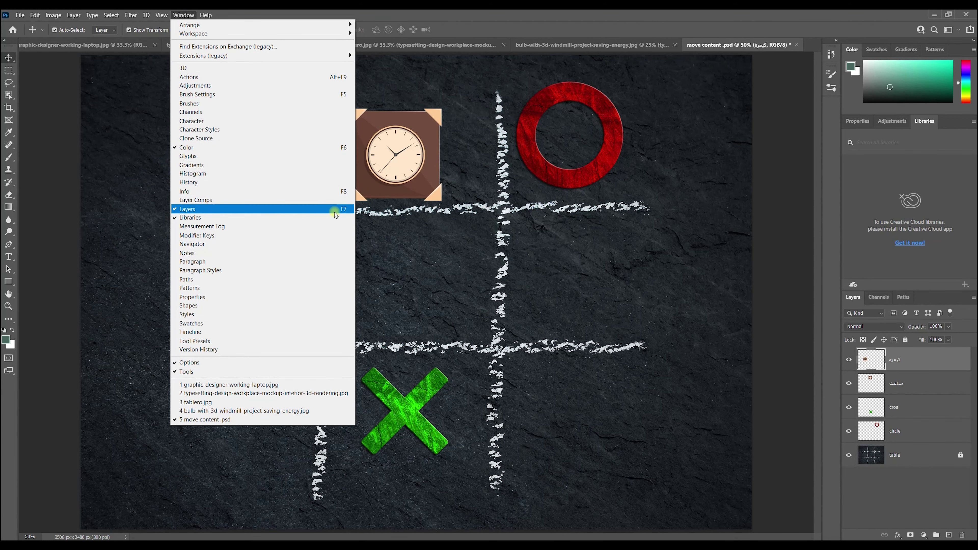
click(319, 210)
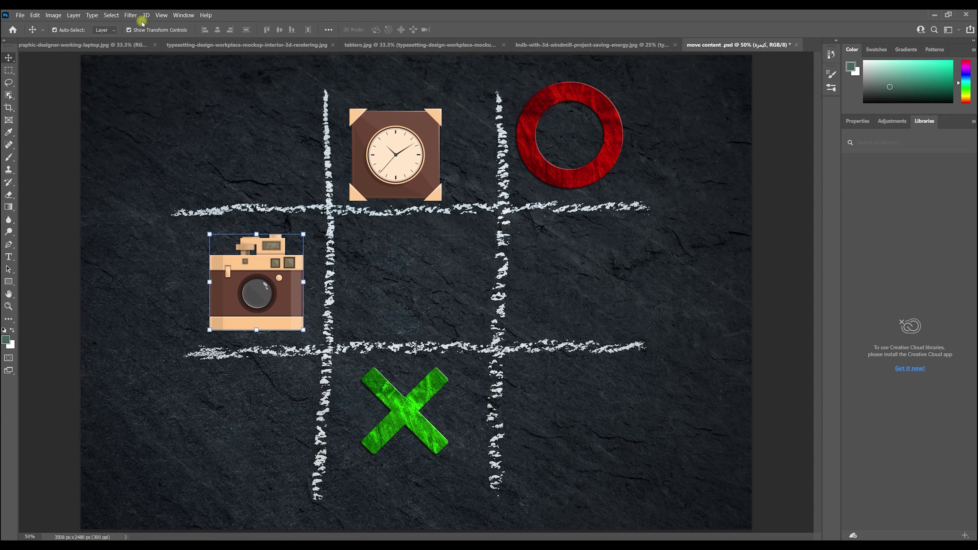
click(183, 15)
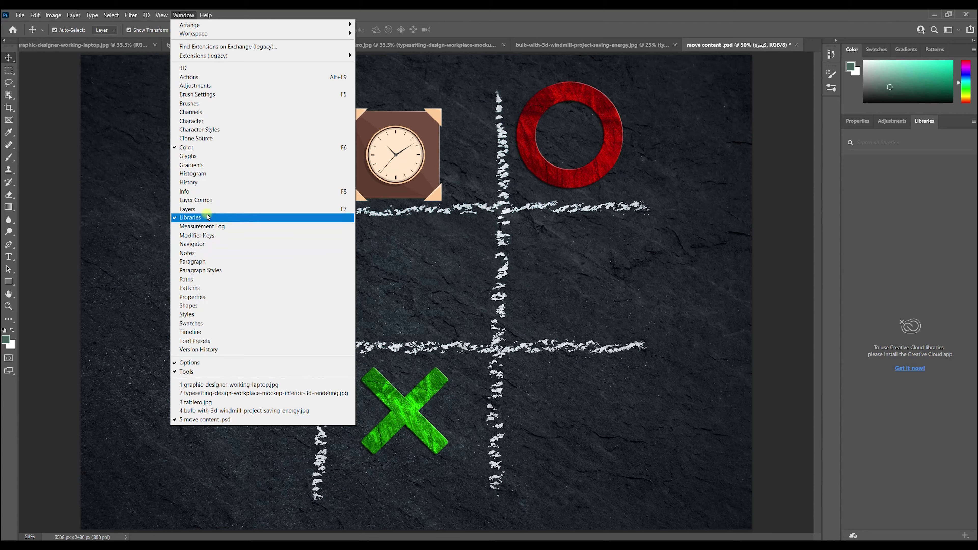
click(216, 208)
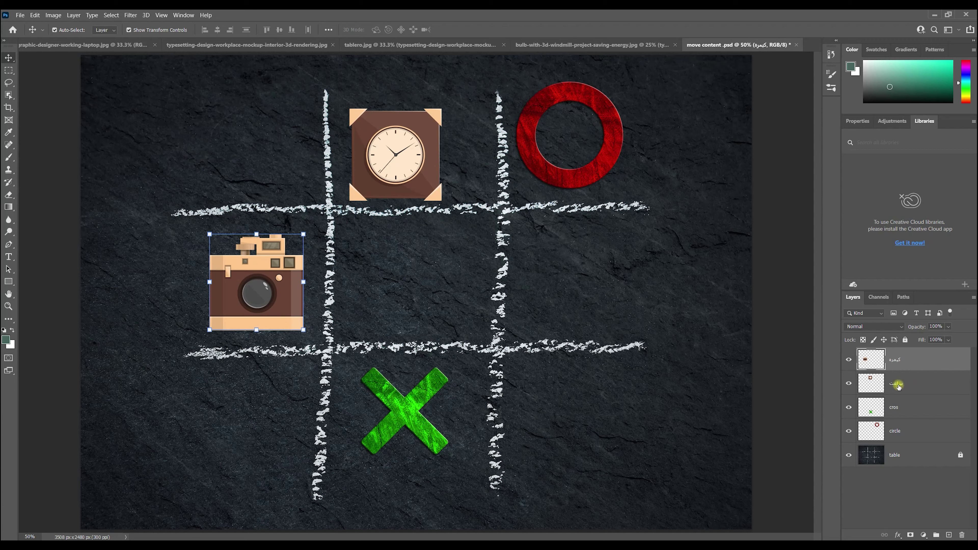
Select the clock layer and turn off Auto-Select and Show Transform Controls for the Move tool.
click(907, 387)
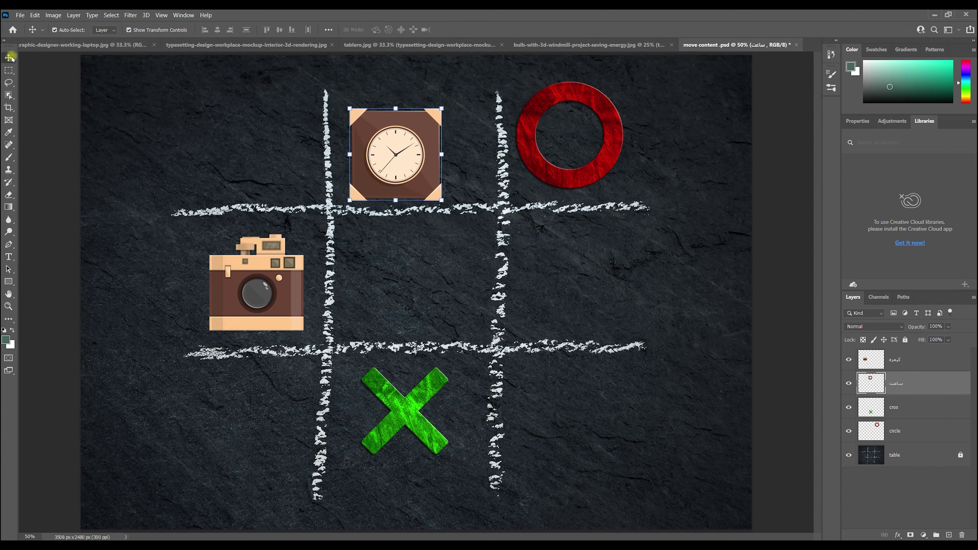
click(70, 31)
click(130, 30)
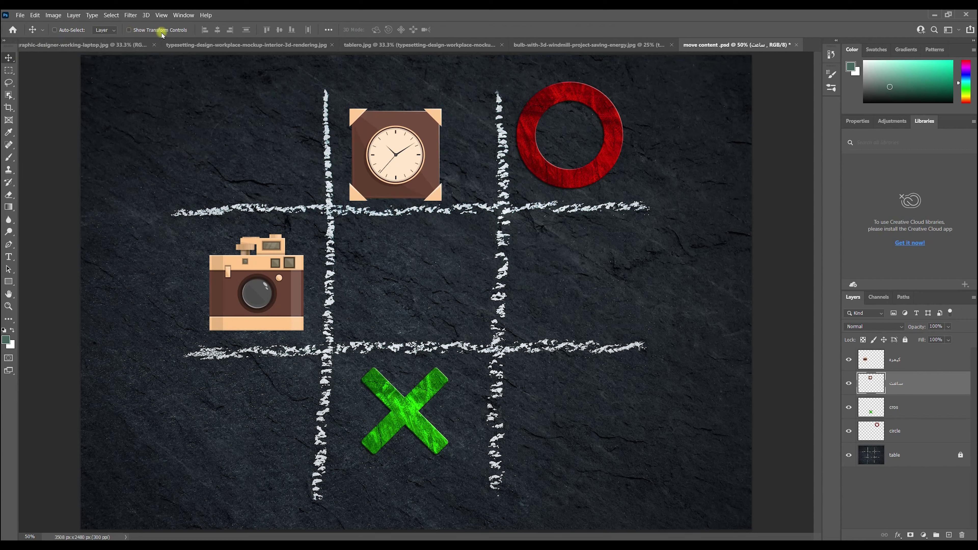
Make the cros, circle, clock and camera layers active in turn with the transform controls off, ending on circle.
click(888, 409)
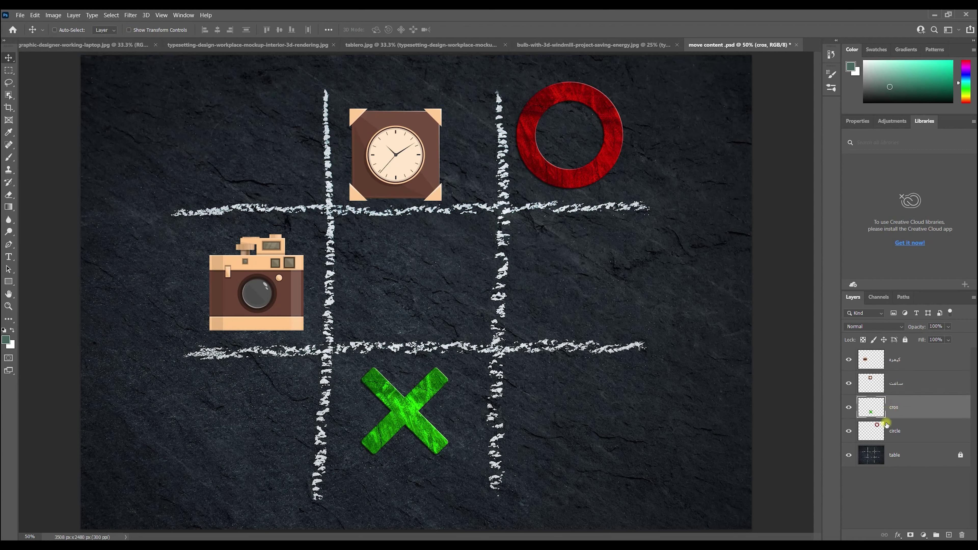
click(888, 430)
click(878, 377)
click(874, 360)
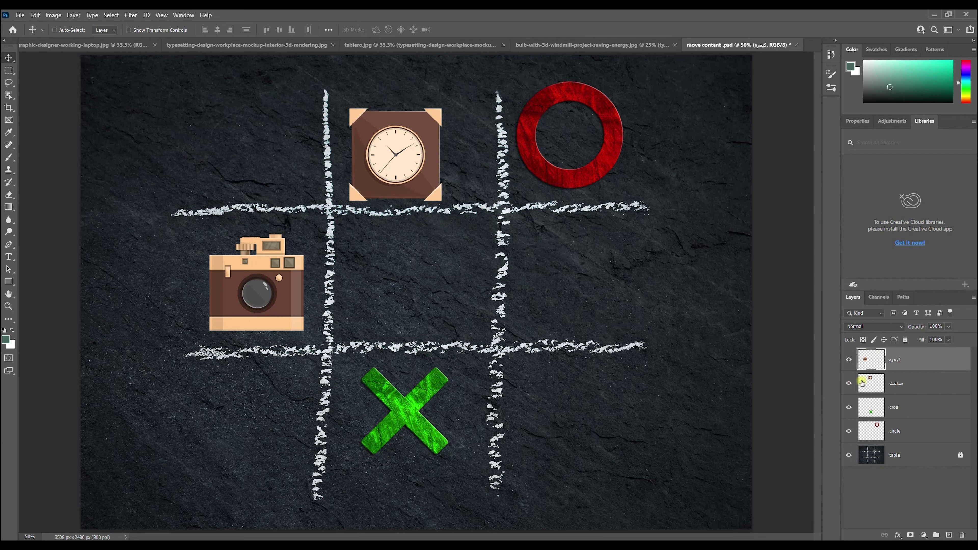
click(872, 387)
click(887, 413)
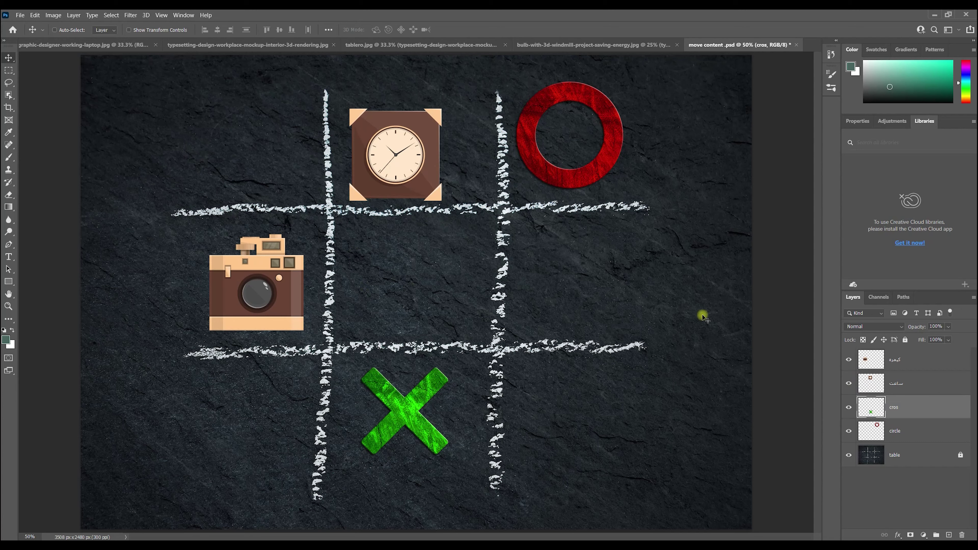
click(906, 433)
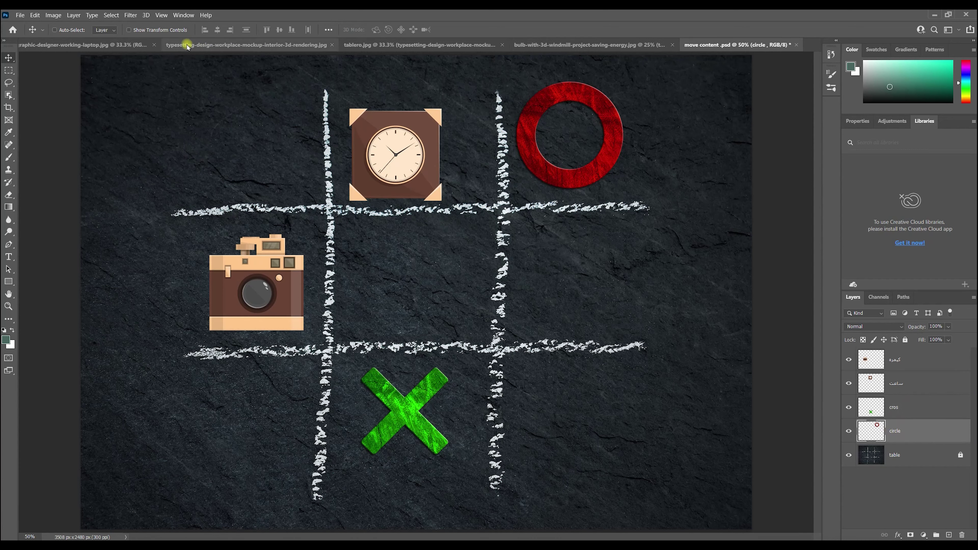
Turn on Show Transform Controls and make the camera, clock and cros layers active in turn, ending on cros.
click(145, 31)
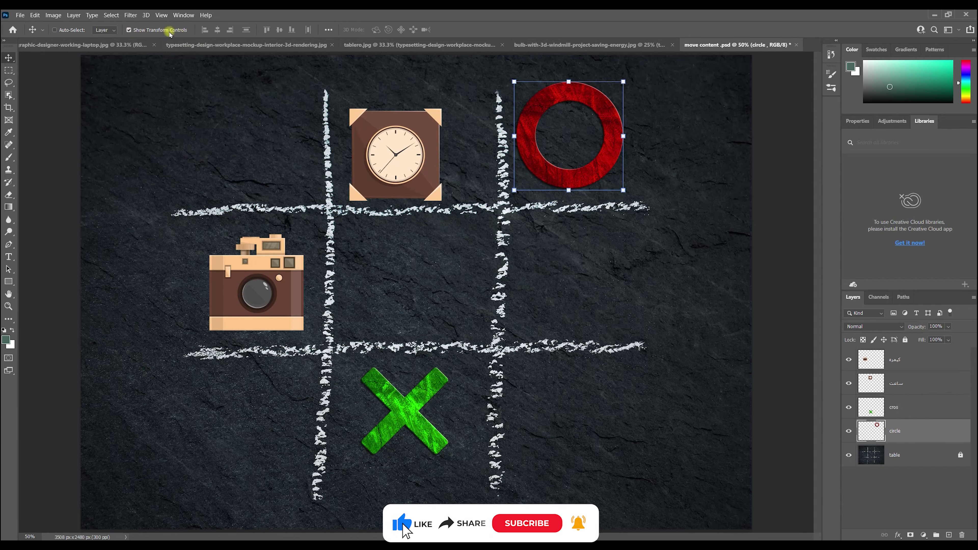
click(876, 368)
click(875, 386)
click(874, 408)
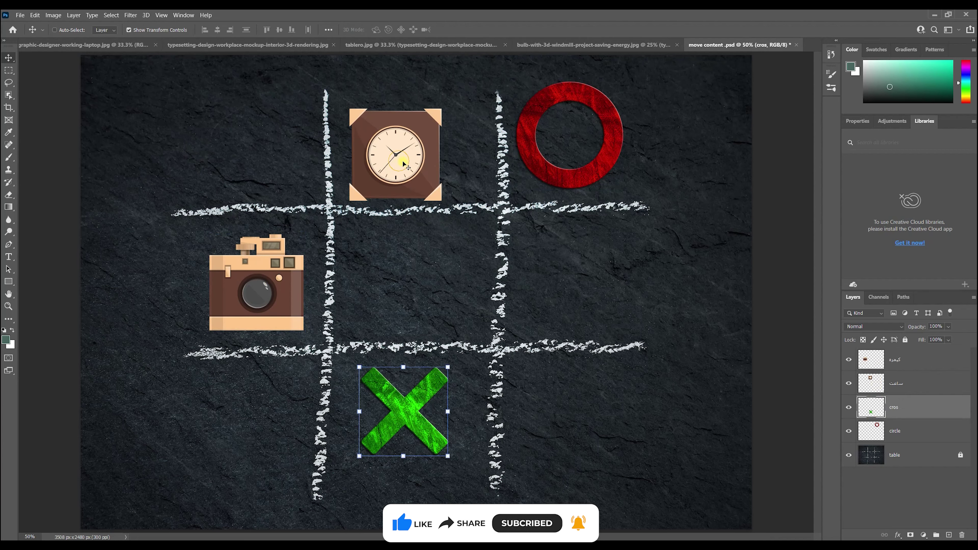
click(876, 384)
key(alt+bracketleft)
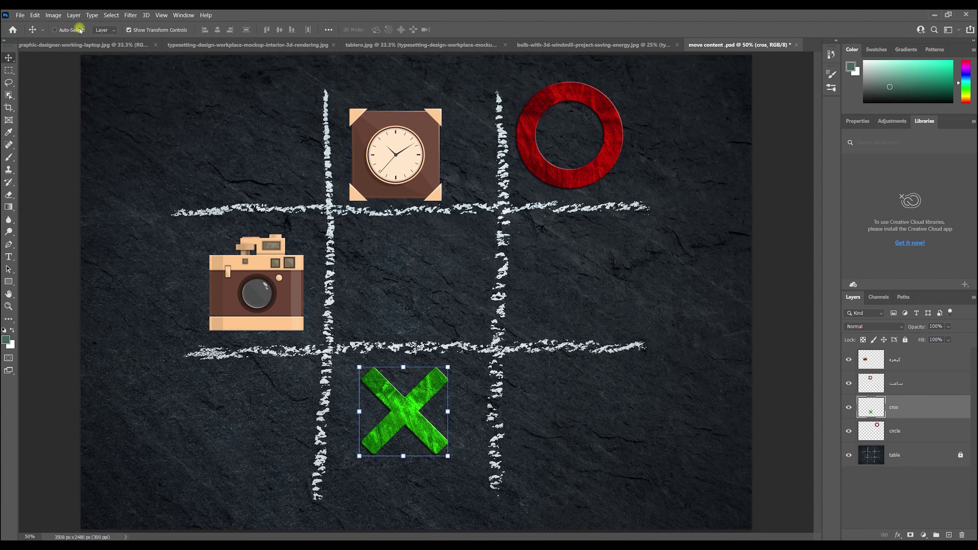
Turn on Auto-Select and select the camera, the green cross and the red circle directly on the canvas.
click(80, 30)
key(alt+bracketright)
click(299, 317)
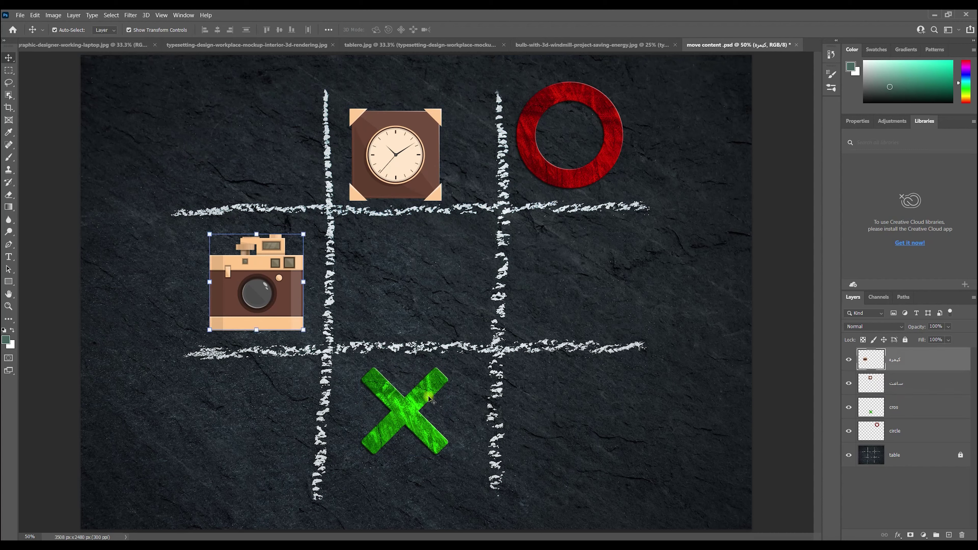
click(439, 408)
click(569, 177)
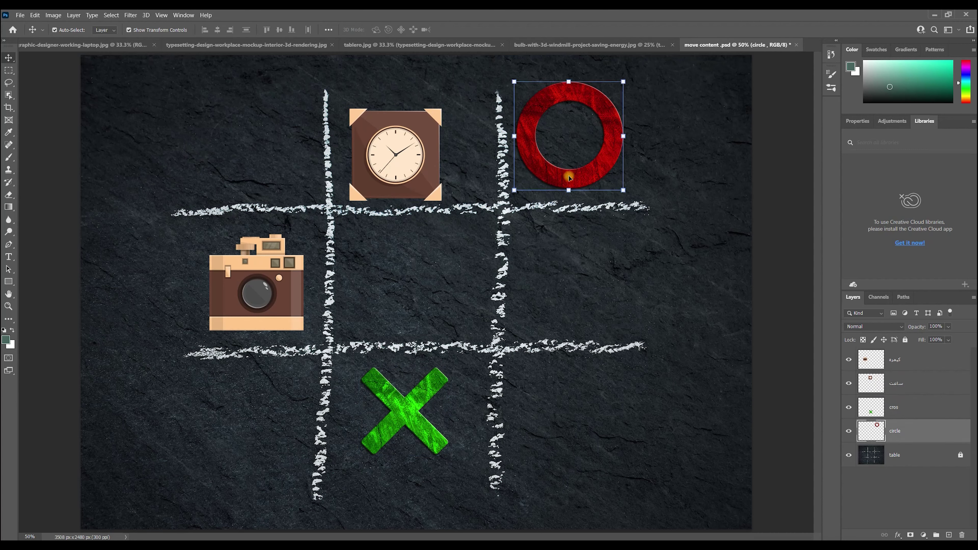
Move the red circle from the grid's top-right cell to the right cell of the middle row.
click(9, 58)
drag(600, 164, 422, 309)
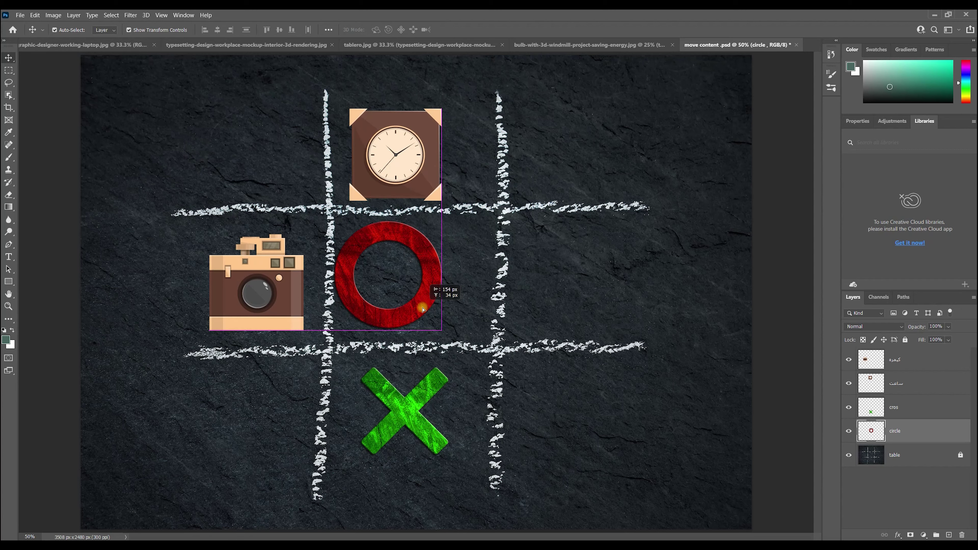
drag(422, 309, 606, 309)
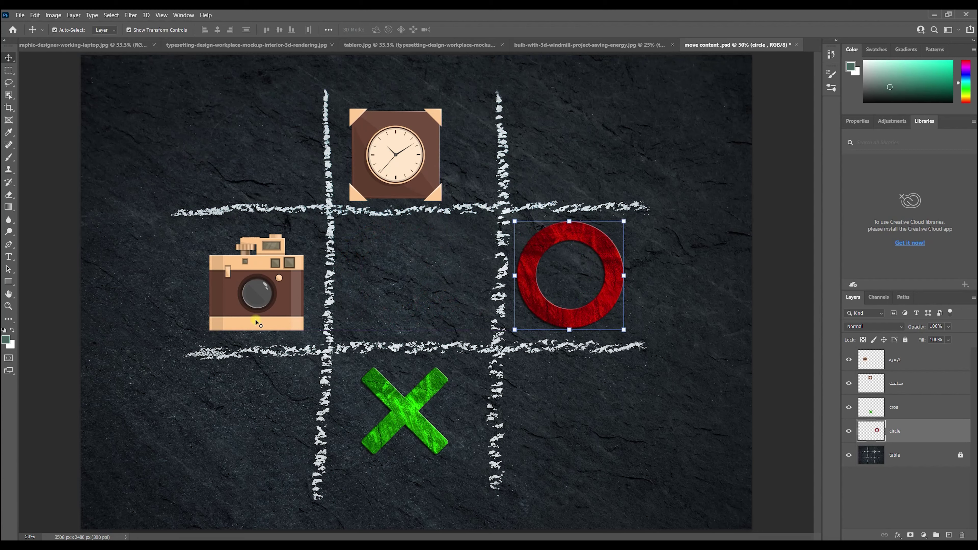
Move the camera to the grid's centre cell and the clock to the left cell of the middle row.
click(263, 311)
drag(262, 311, 401, 309)
drag(391, 165, 259, 295)
drag(407, 287, 429, 304)
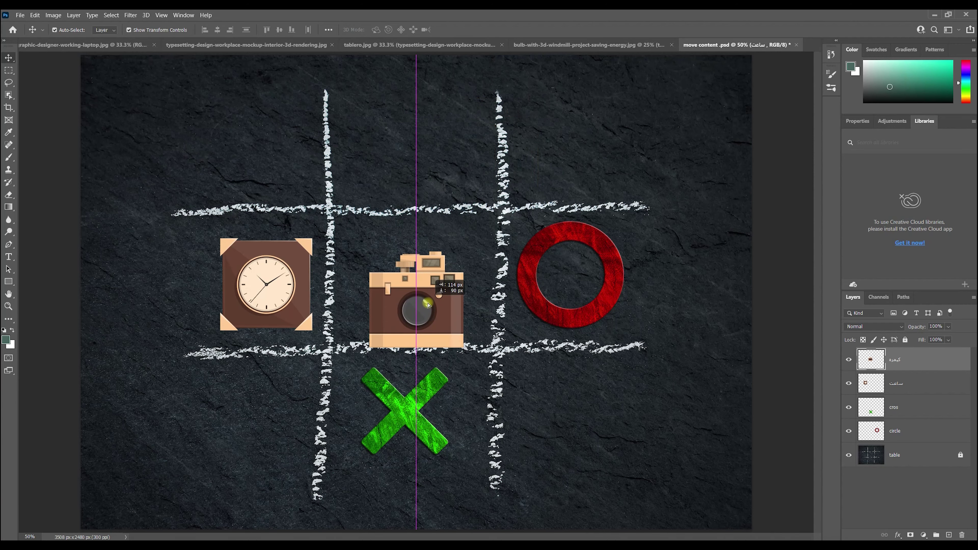
drag(428, 305, 427, 289)
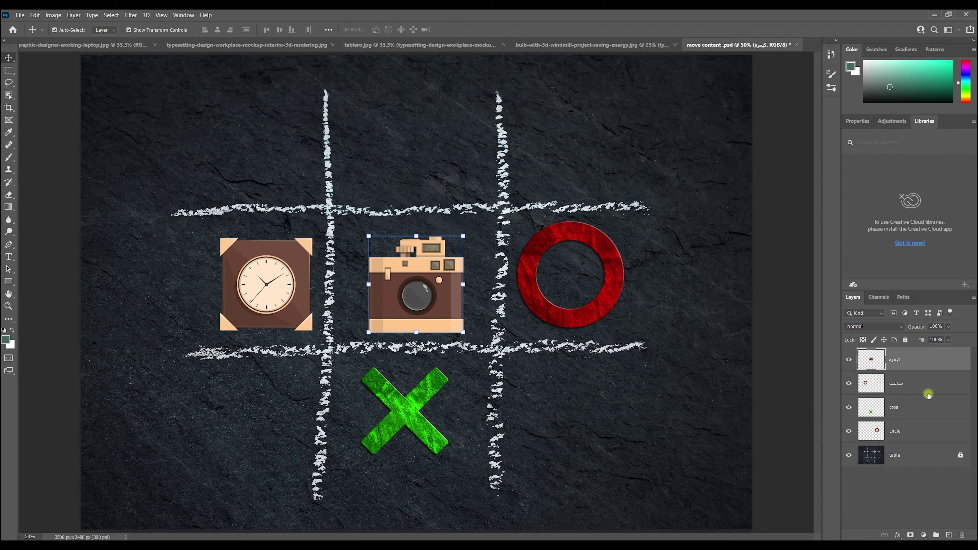
Move the clock onto the camera in the centre cell and place the clock layer above the camera layer.
click(882, 382)
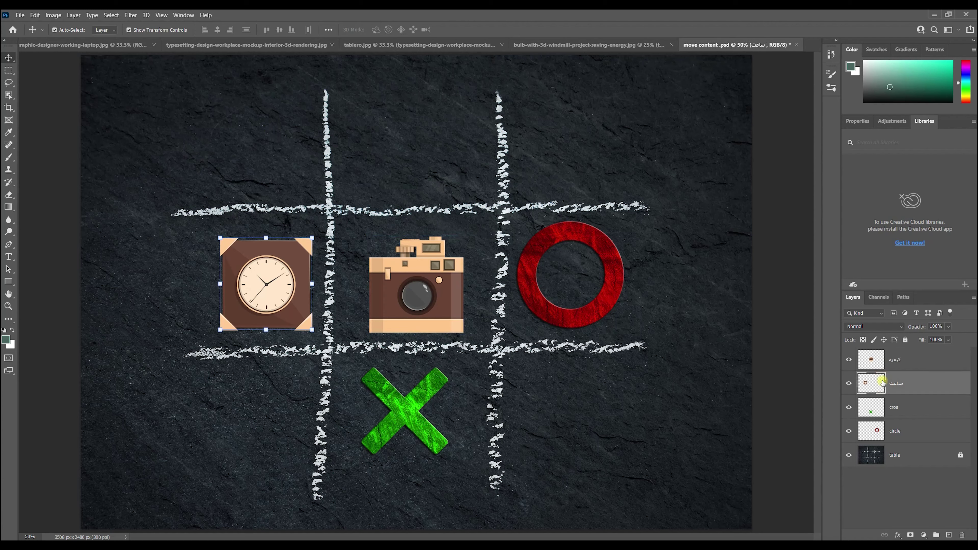
drag(253, 287, 404, 288)
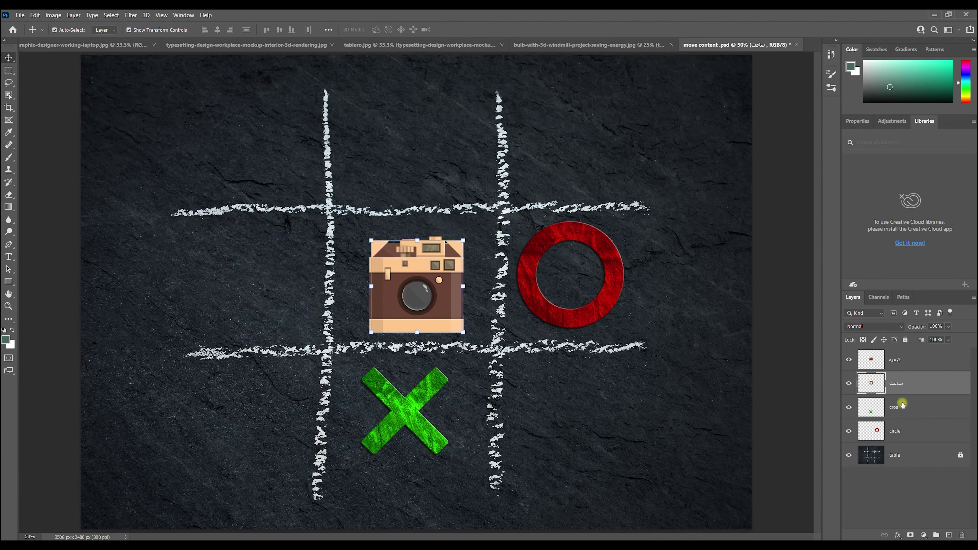
click(892, 360)
click(898, 383)
click(890, 364)
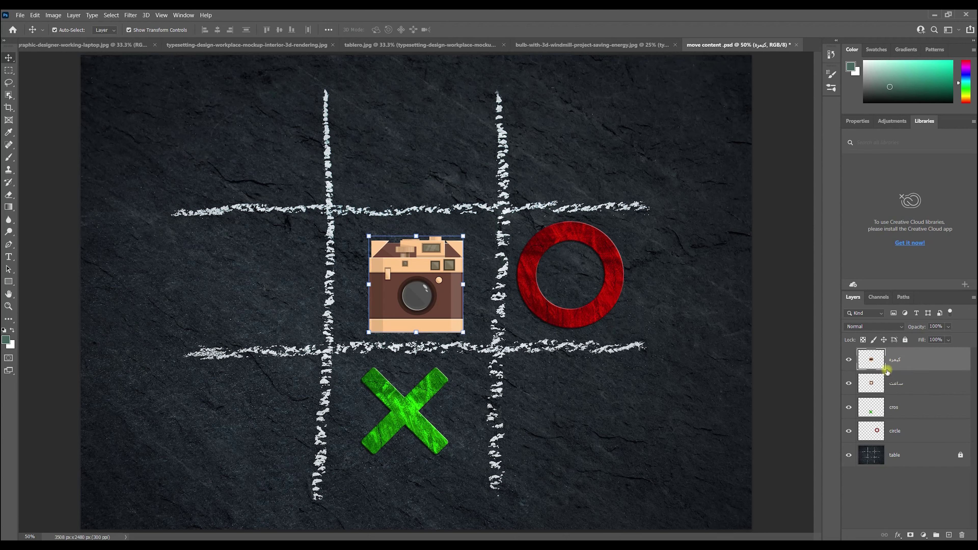
click(896, 384)
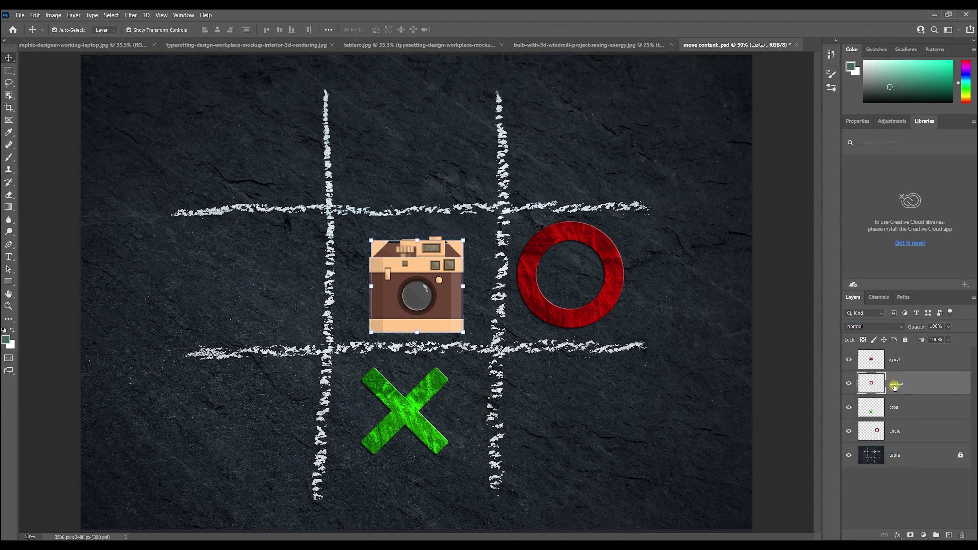
click(896, 367)
click(894, 385)
drag(907, 387, 904, 354)
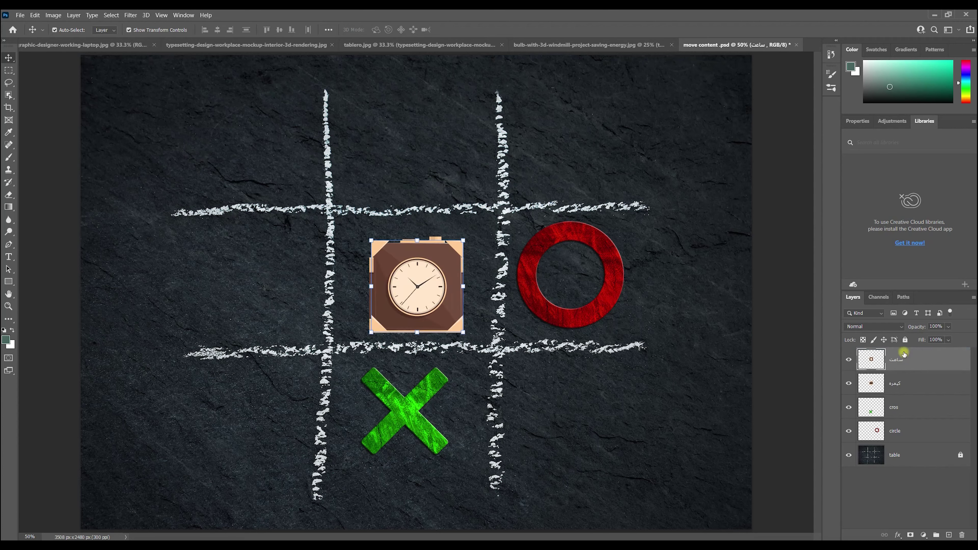
Move the clock onto the red circle and place the circle layer at the top of the layer stack.
drag(425, 304, 578, 293)
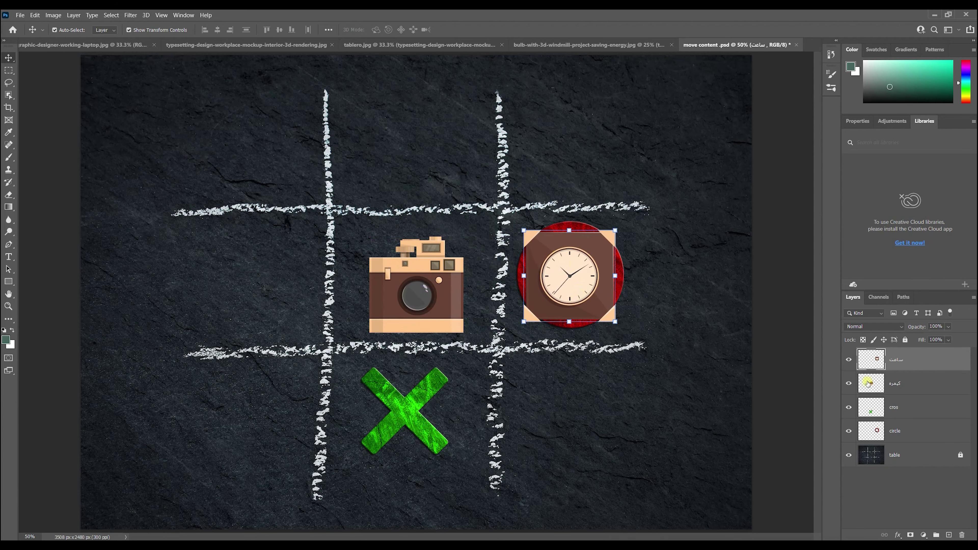
click(892, 412)
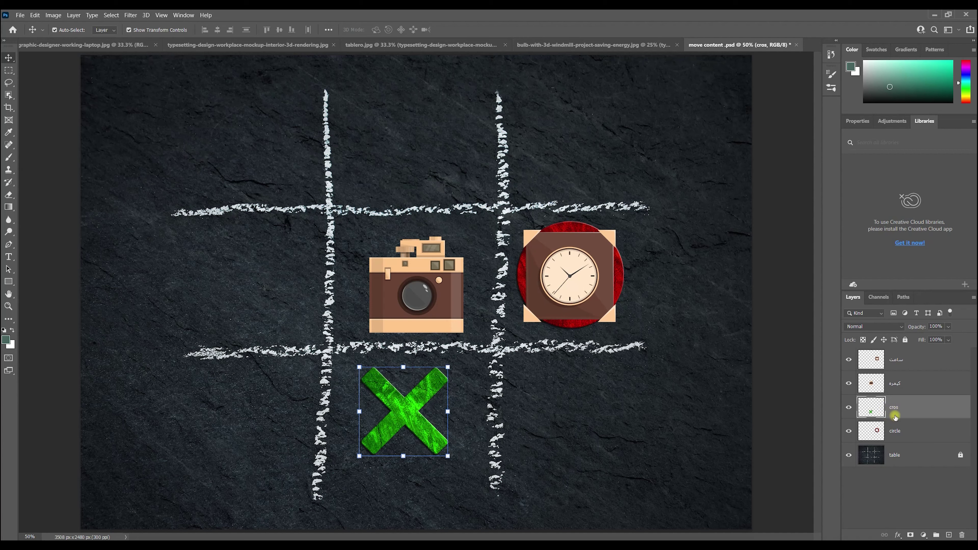
click(883, 431)
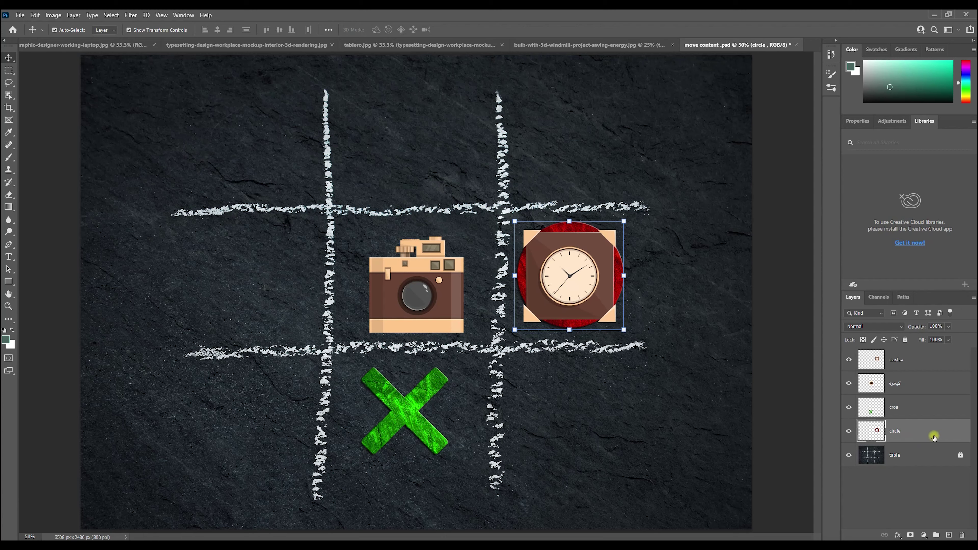
drag(926, 434, 916, 356)
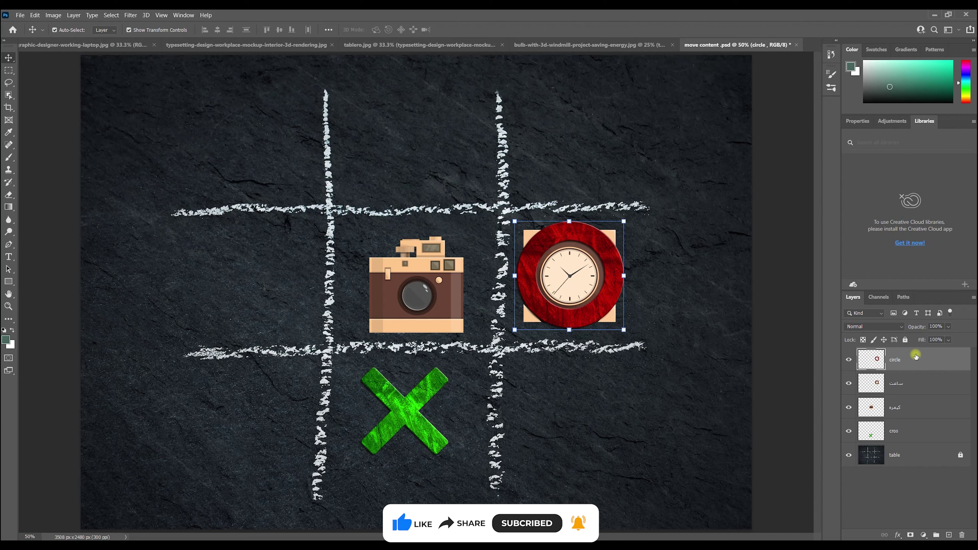
Send the circle layer backward one level at a time until it sits directly above the table layer.
key(ctrl)
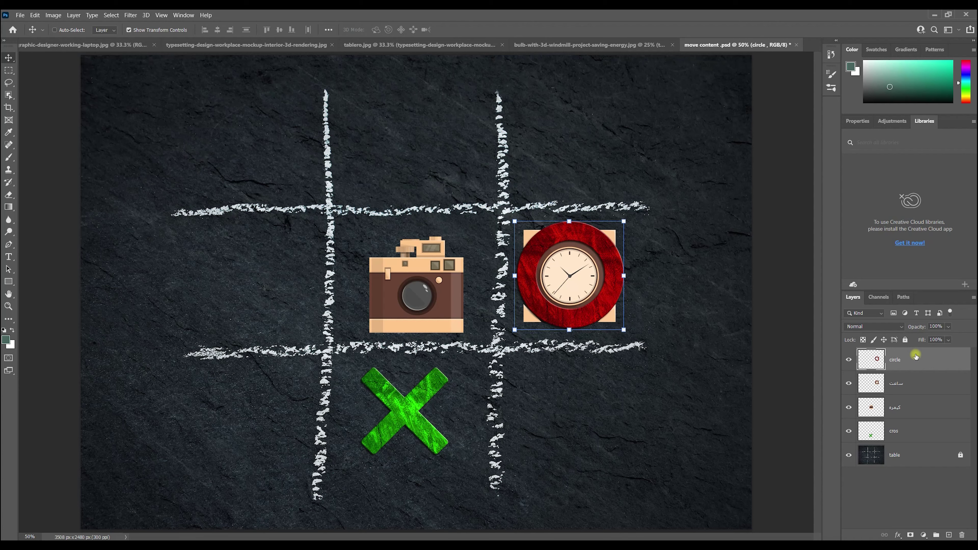
key(ctrl+bracketright)
key(ctrl+bracketleft)
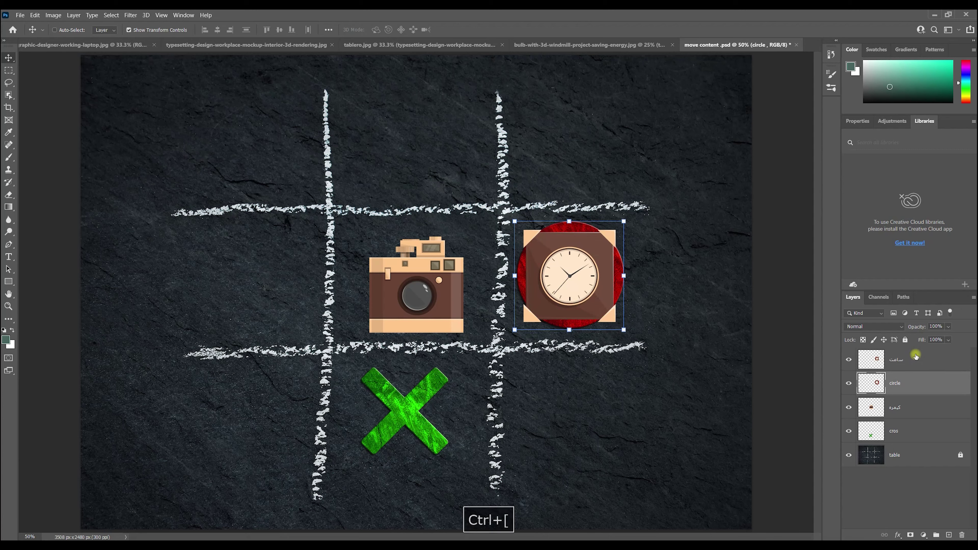
key(ctrl+bracketleft)
key(ctrl+bracketleft)
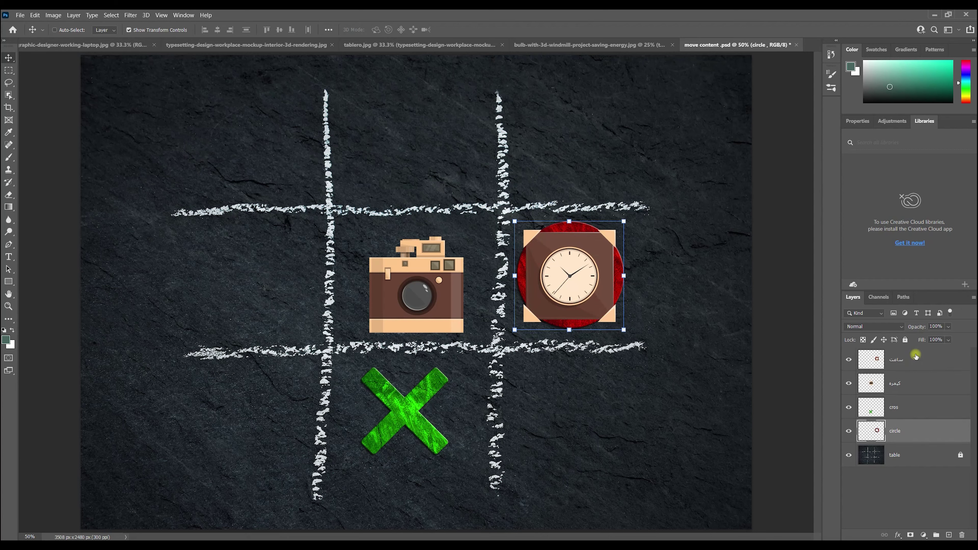
Bring the circle layer forward three levels, one at a time, to the top of the stack.
key(ctrl+bracketright)
key(ctrl+bracketright)
key(ctrl+bracketright)
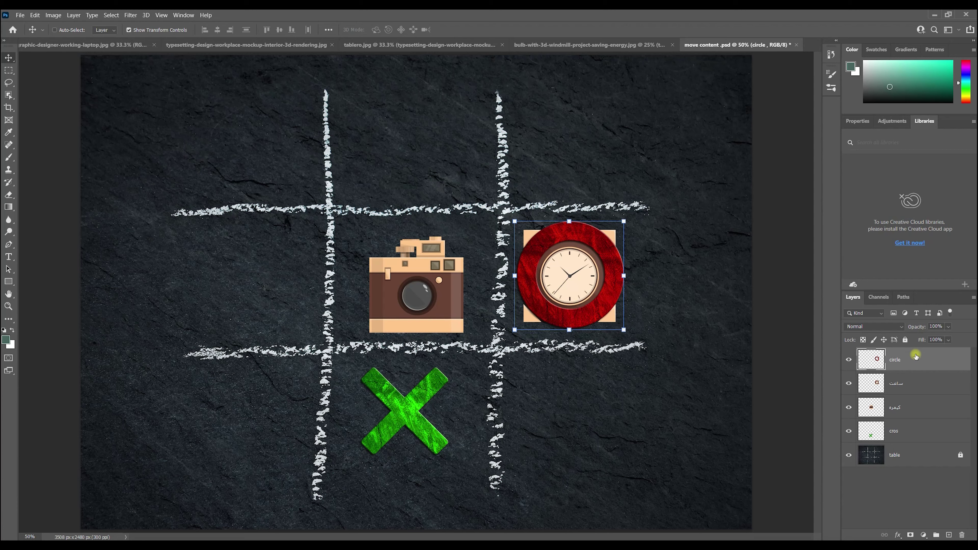
Send the circle layer to the very back of the stack in one go, and bring it to the front.
key(ctrl+shift+bracketleft)
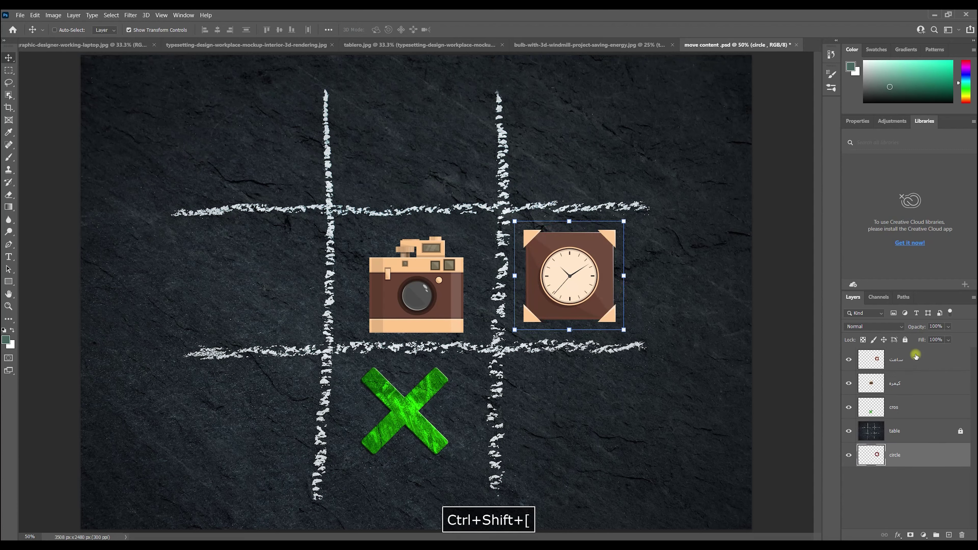
key(ctrl)
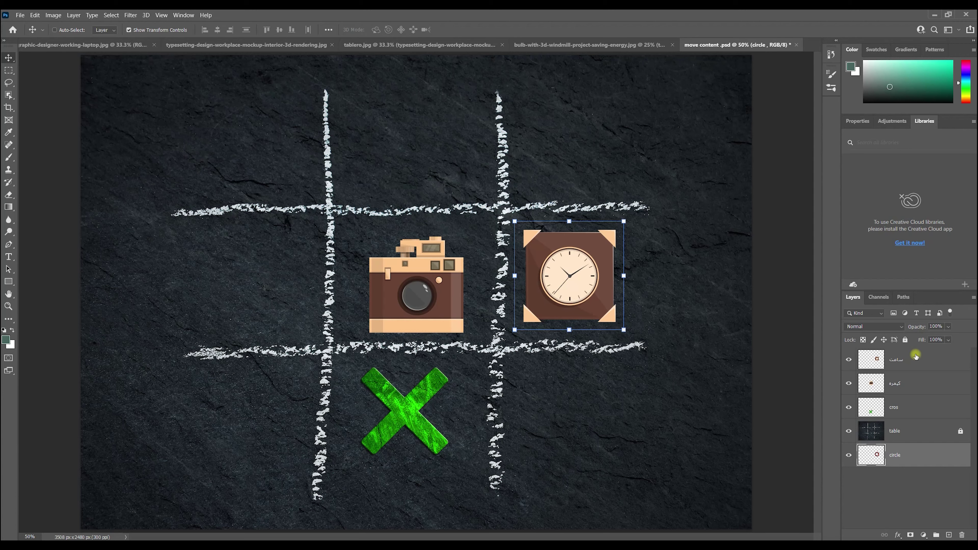
key(ctrl+shift+bracketright)
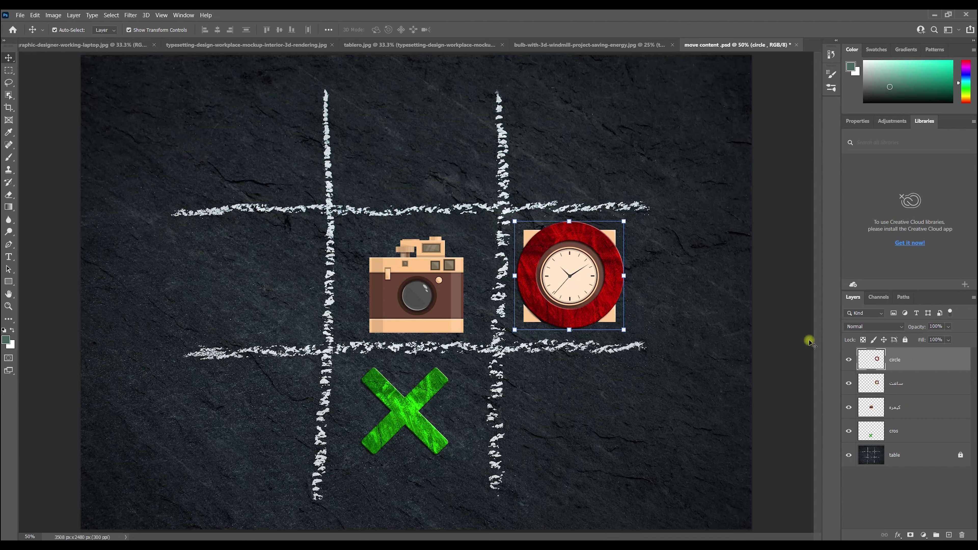
Move the red circle to the middle cell of the grid's top row and display the document's history.
drag(584, 301, 437, 178)
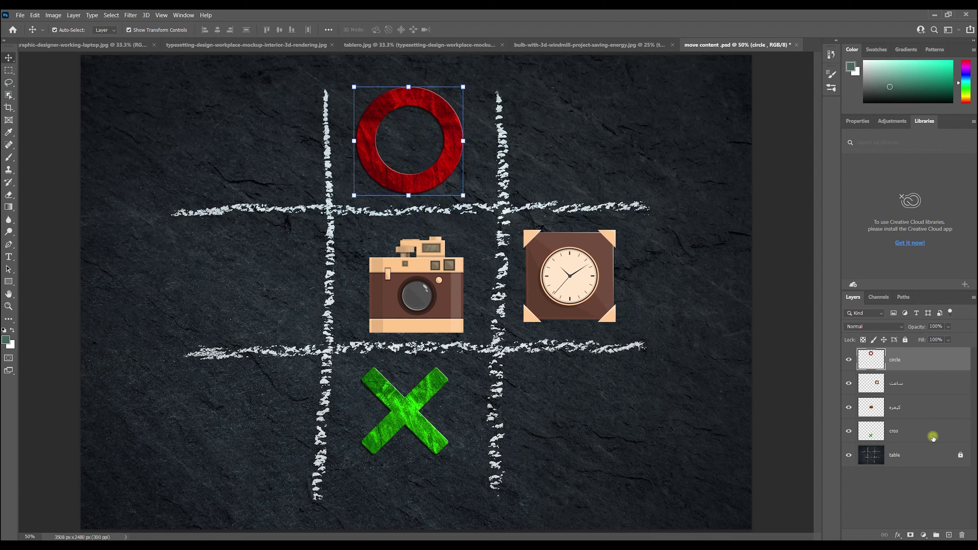
click(831, 55)
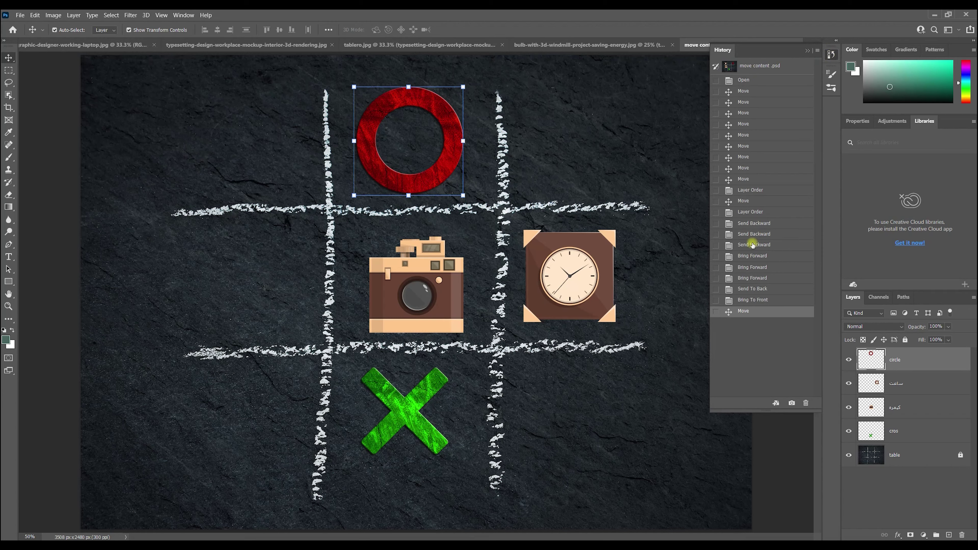
click(182, 15)
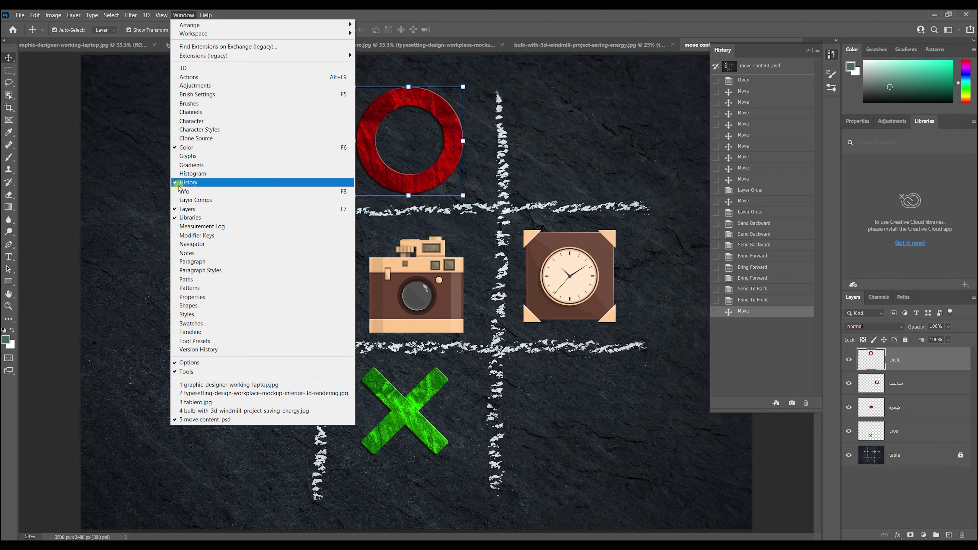
click(189, 182)
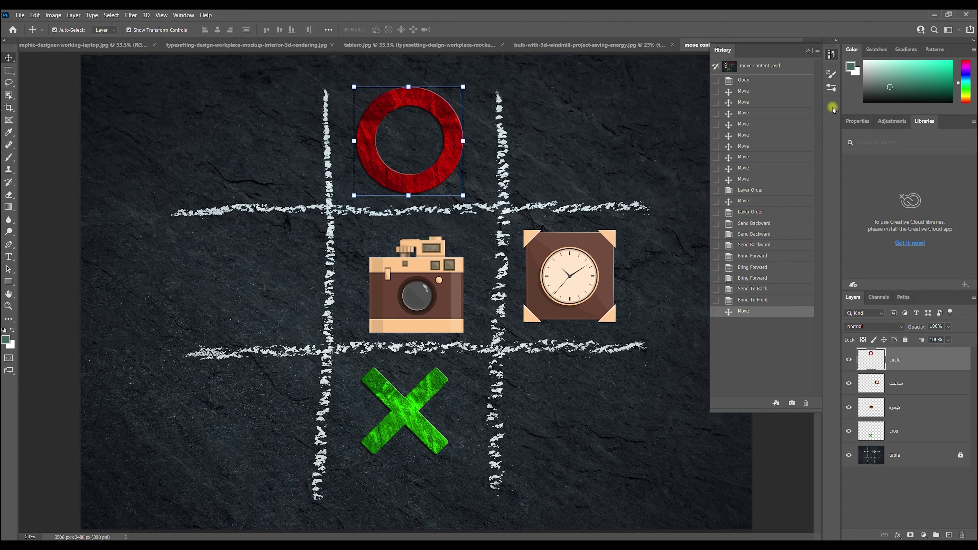
Revert the document to various earlier history states and return it to the latest Move state.
click(742, 136)
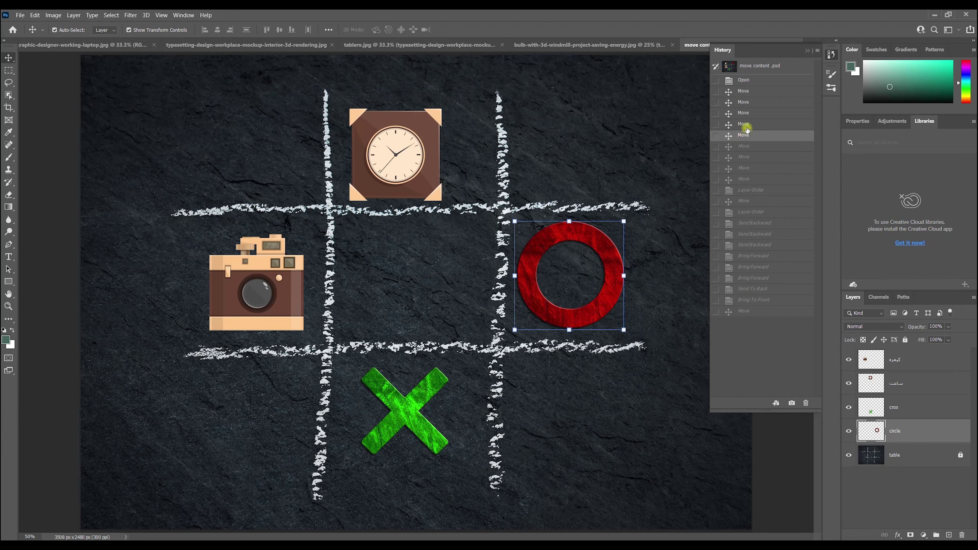
click(742, 124)
click(744, 113)
click(746, 101)
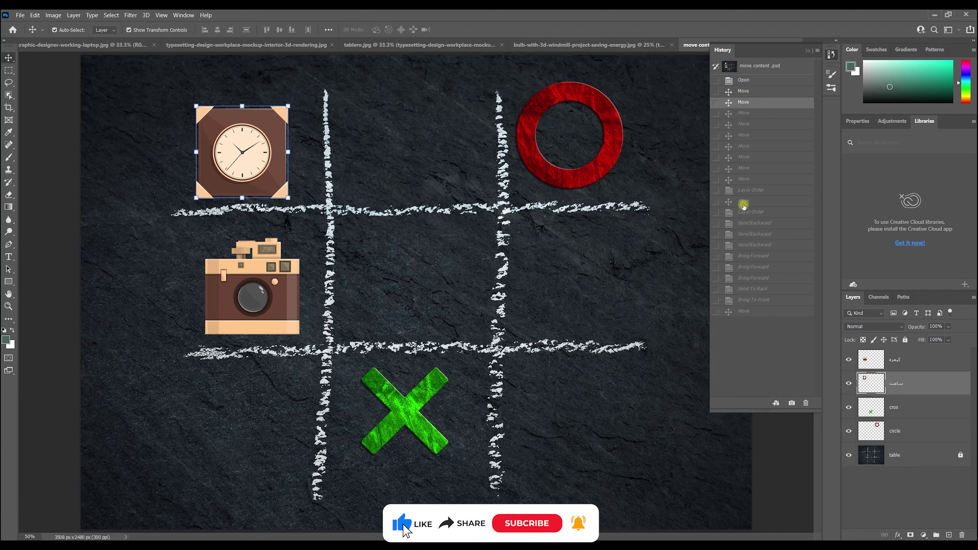
click(743, 179)
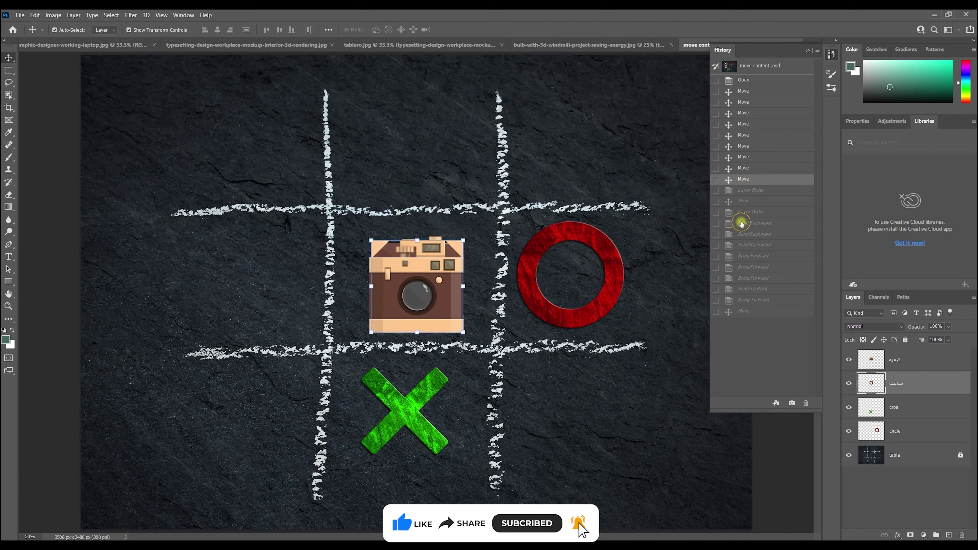
click(743, 234)
click(744, 255)
click(745, 289)
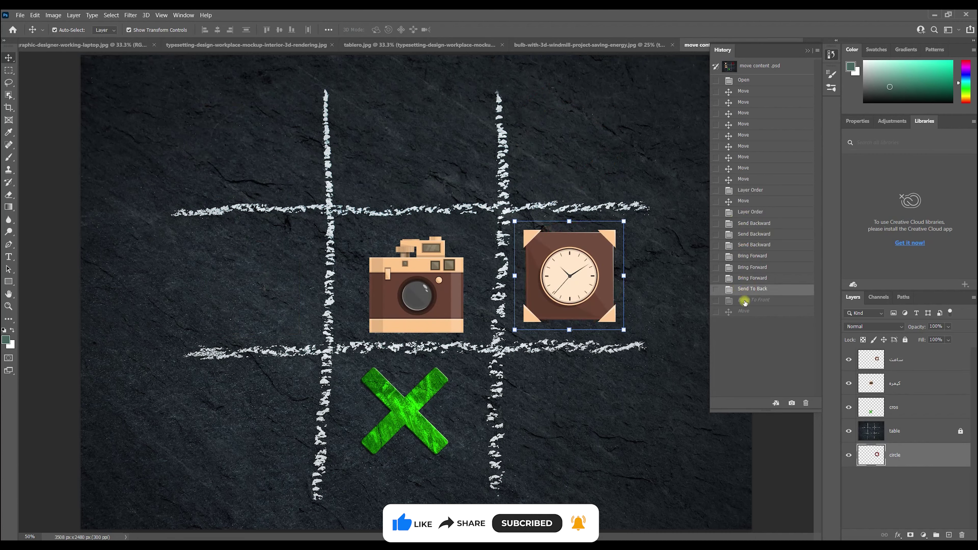
click(745, 300)
click(745, 312)
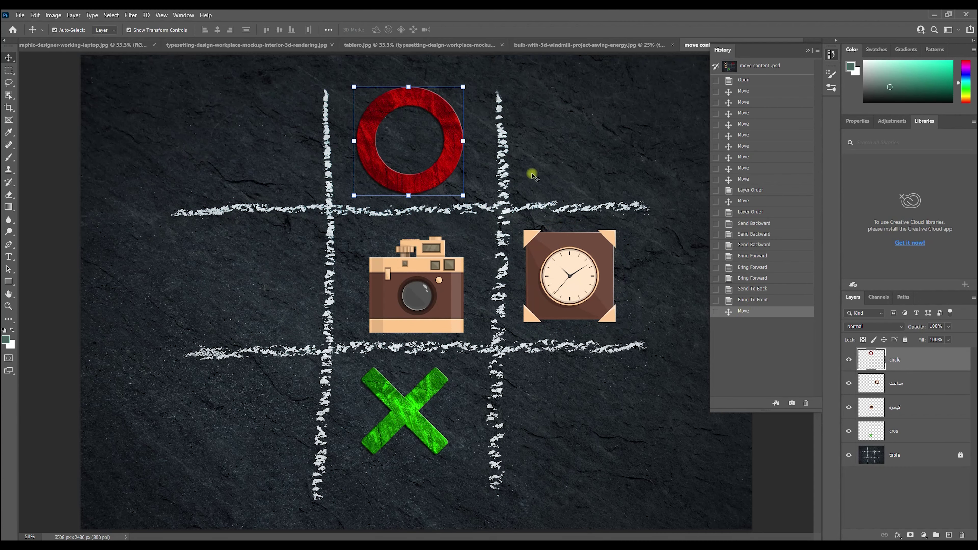
Undo the latest edits one by one, back to the second Bring Forward state.
click(36, 15)
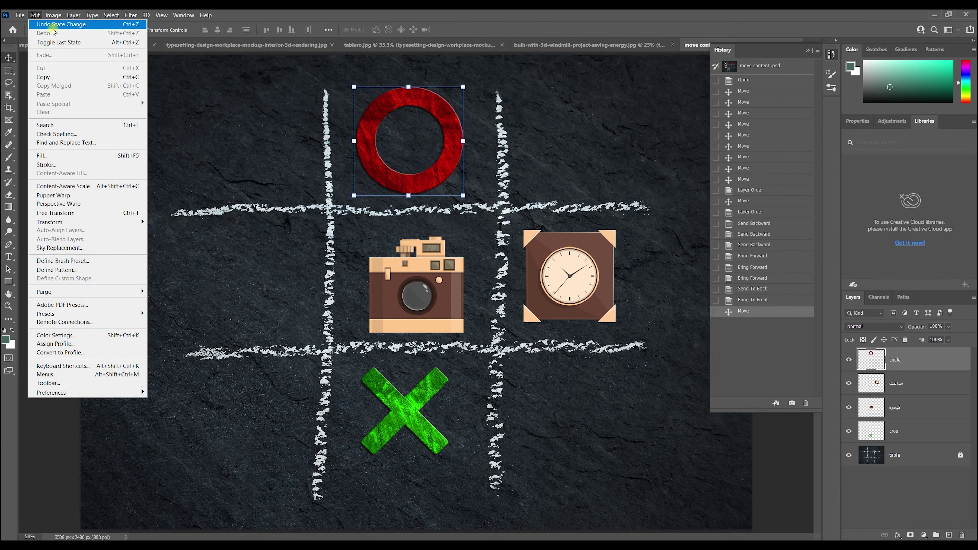
key(Escape)
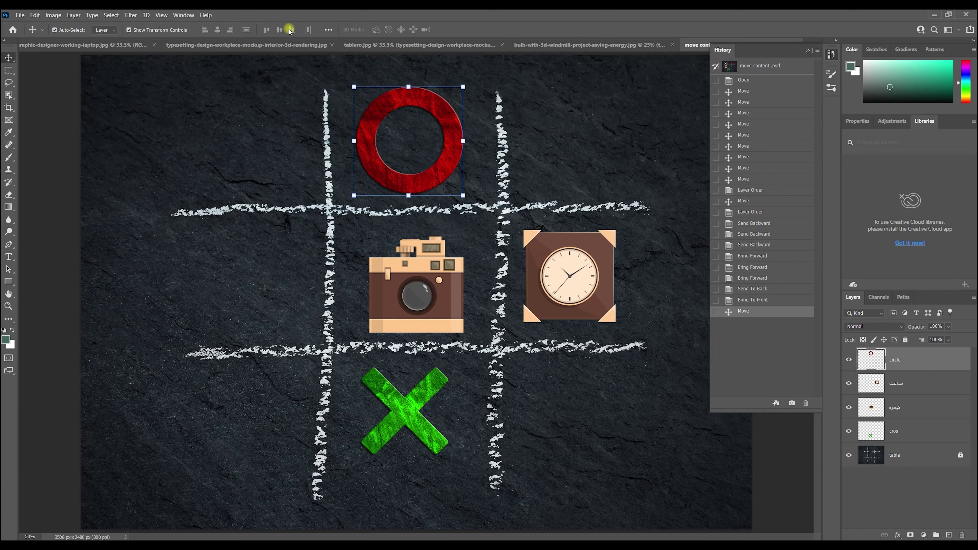
key(ctrl+z)
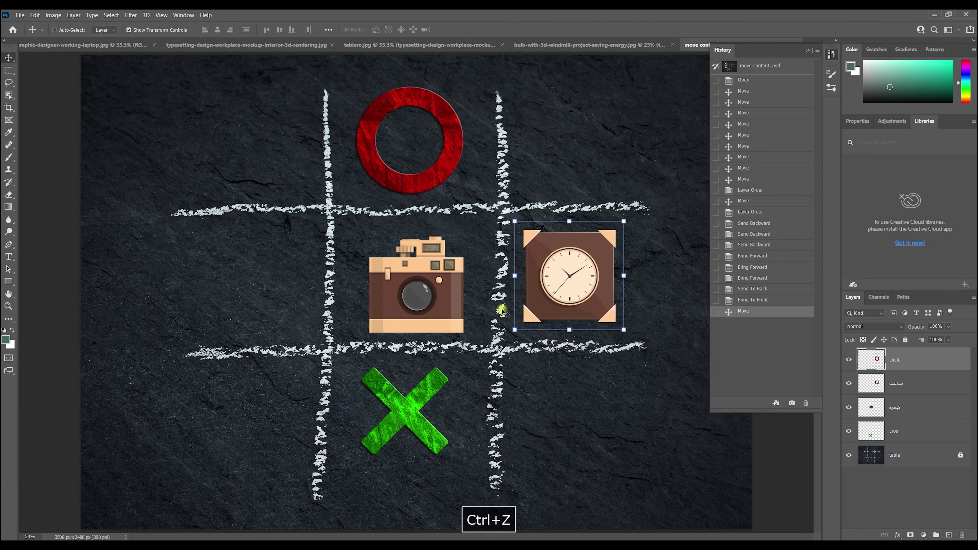
key(ctrl+z)
key(ctrl+z)
key(ctrl+z)
key(ctrl+z)
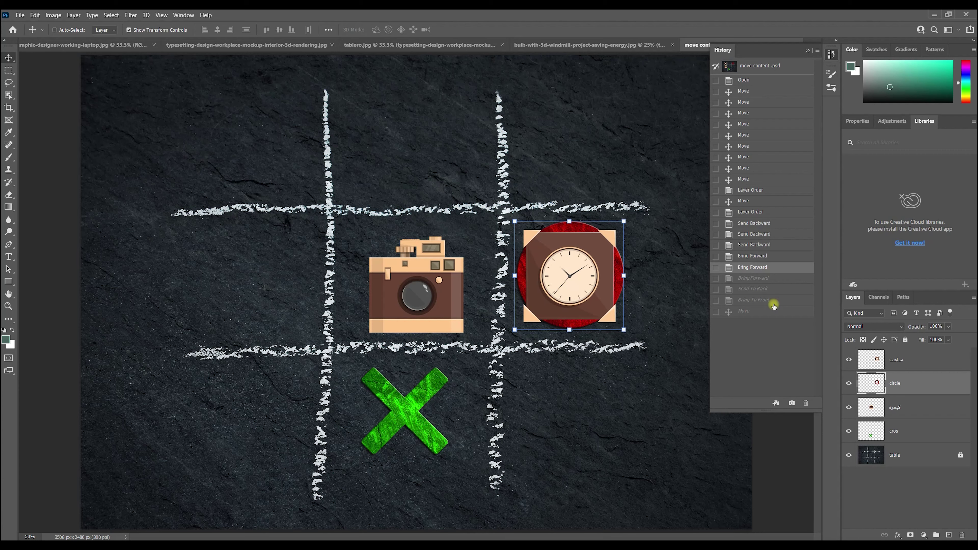
Redo the undone edits one by one, up to the latest Move state.
key(ctrl+shift+z)
key(ctrl+shift+z)
key(ctrl+shift+z)
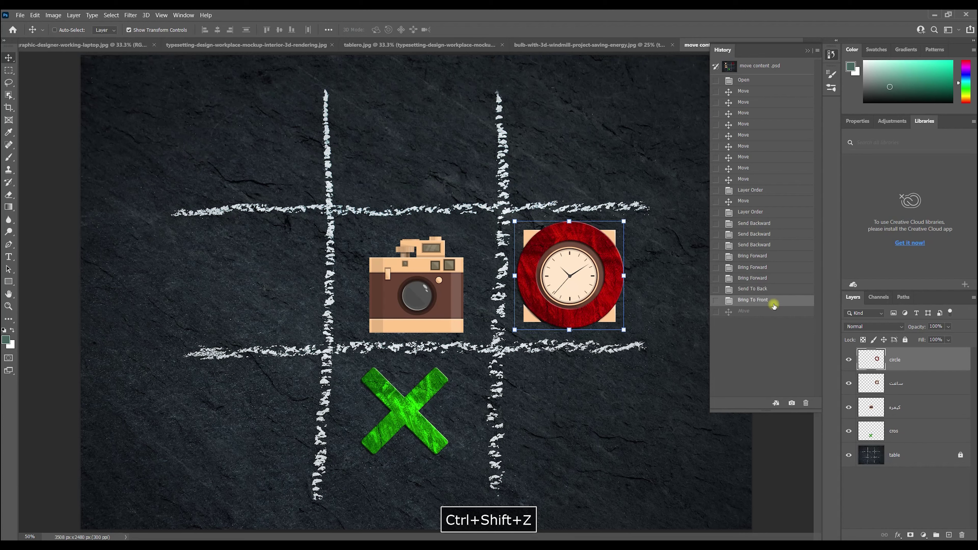
key(ctrl+shift+z)
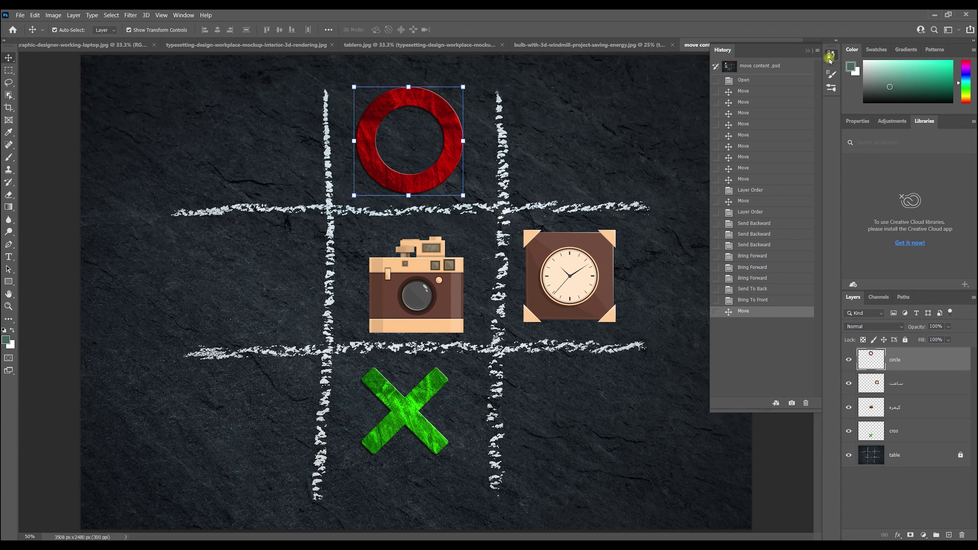
Hide the history list and select the camera in the grid's centre cell.
click(810, 52)
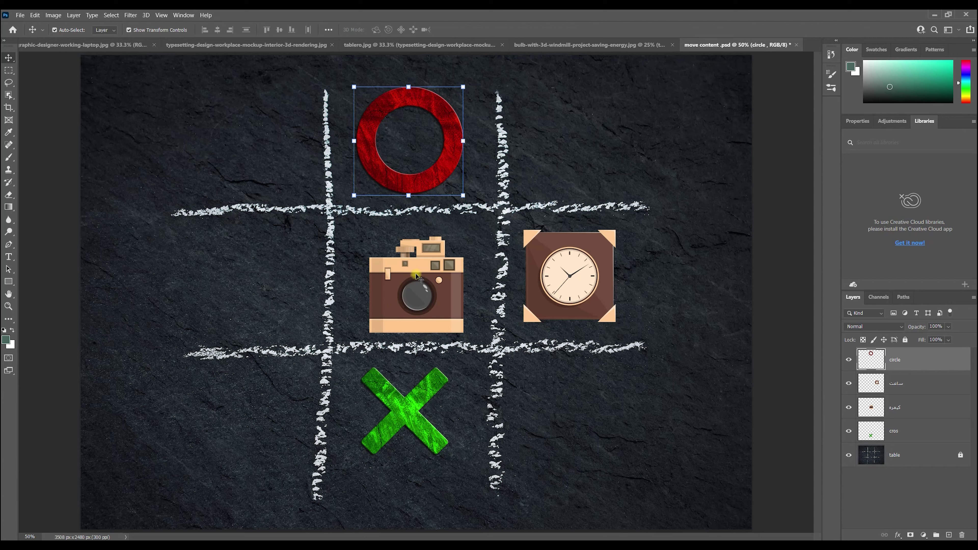
click(413, 290)
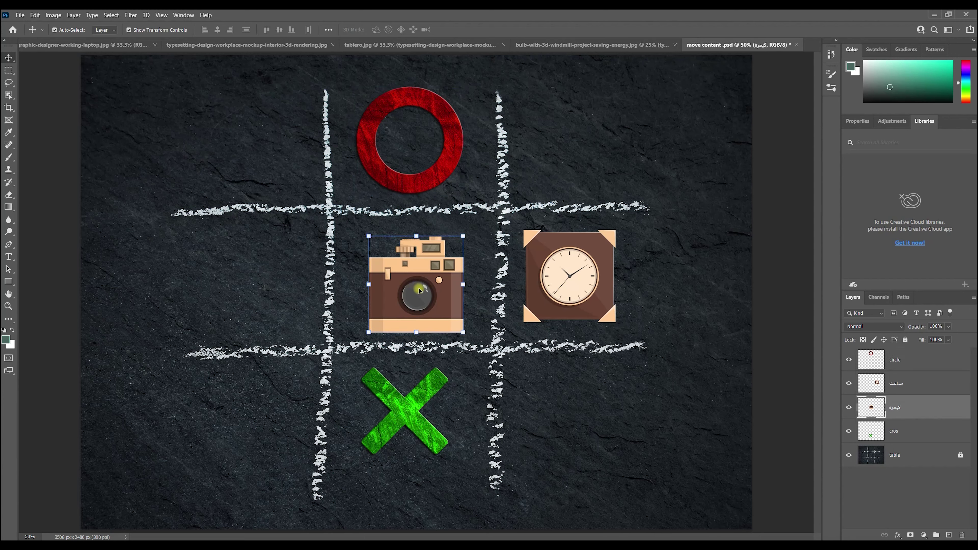
Copy the camera into the grid's middle-left cell and move the red circle to the bottom-right cell.
click(432, 307)
drag(434, 302, 268, 295)
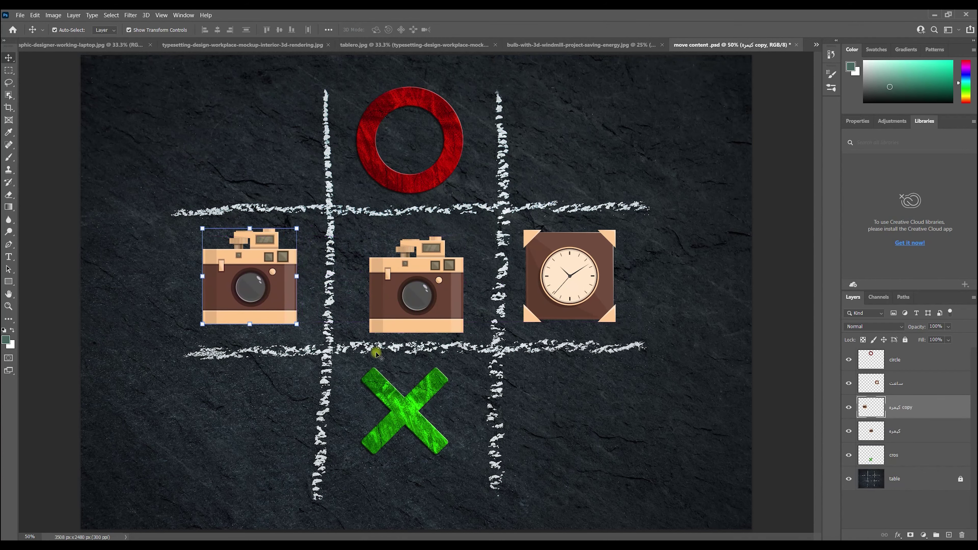
drag(439, 176, 608, 451)
Copy the clock into the grid's top-left cell and move the original clock to the top-centre cell.
drag(583, 291, 271, 167)
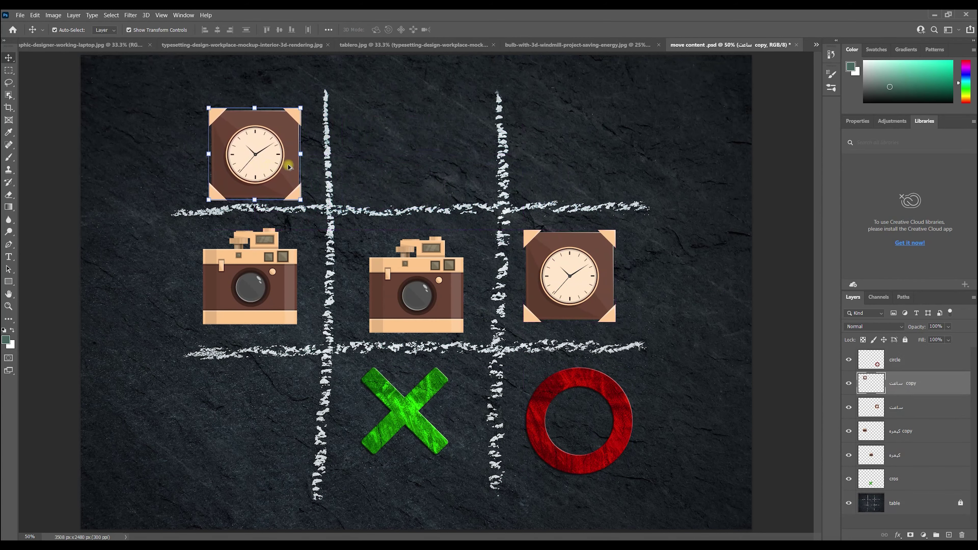
drag(551, 262, 386, 132)
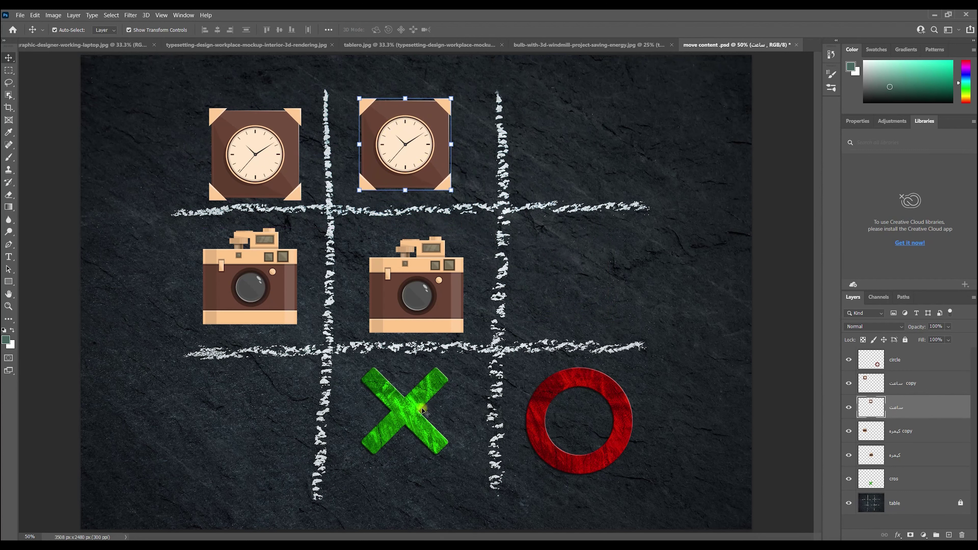
Duplicate the circle layer and move the copy up into the grid's middle-right cell.
click(608, 389)
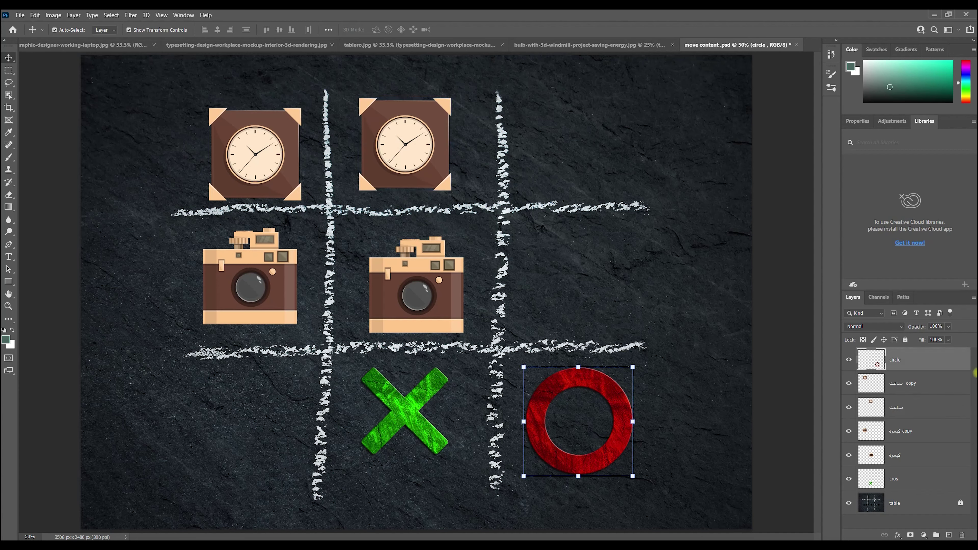
click(928, 364)
drag(928, 364, 950, 535)
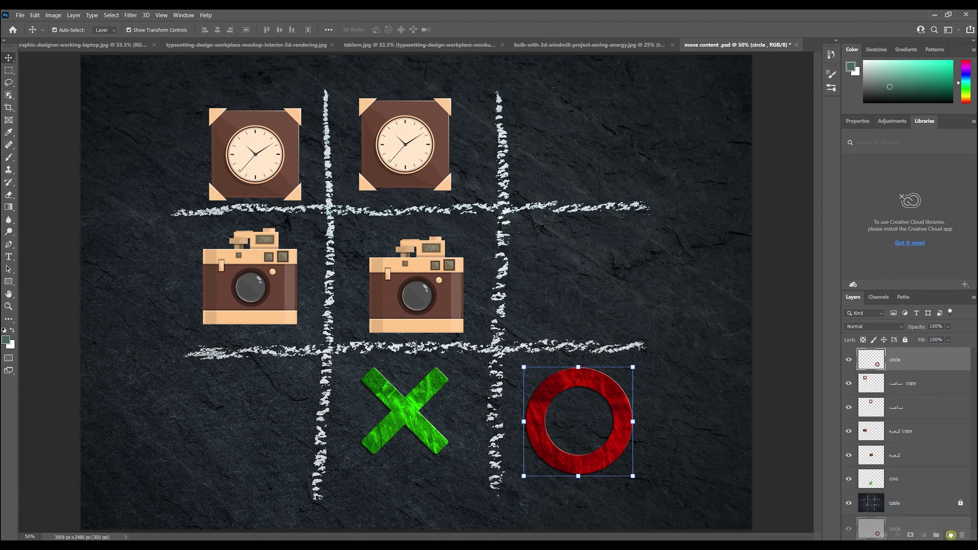
drag(950, 535, 951, 536)
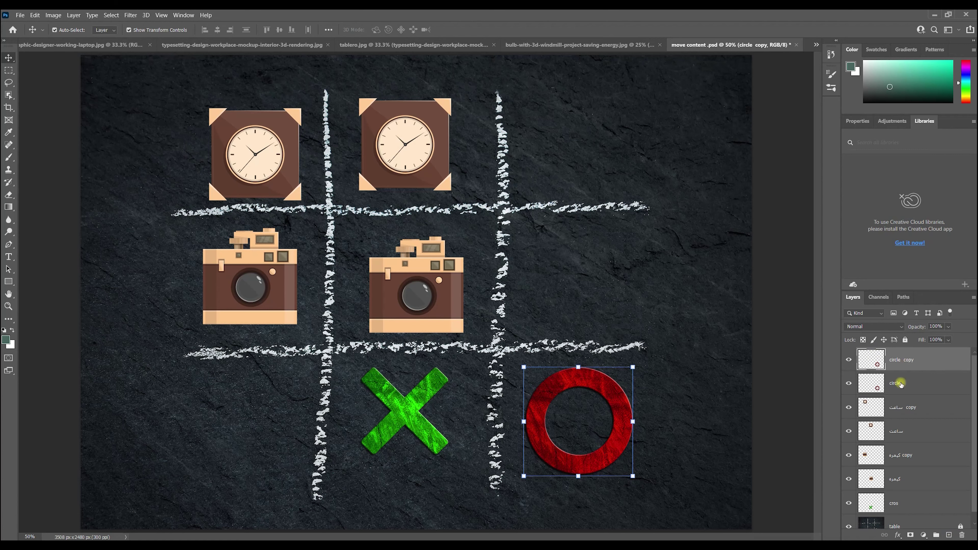
drag(624, 401, 615, 259)
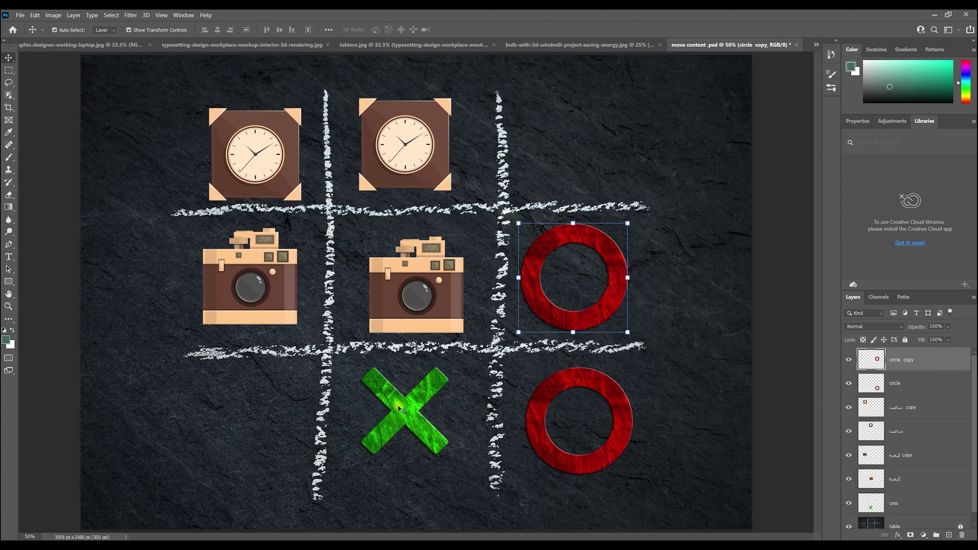
Duplicate the cros layer as "cros copy" in the same document and move the copy into the bottom-left cell.
click(400, 413)
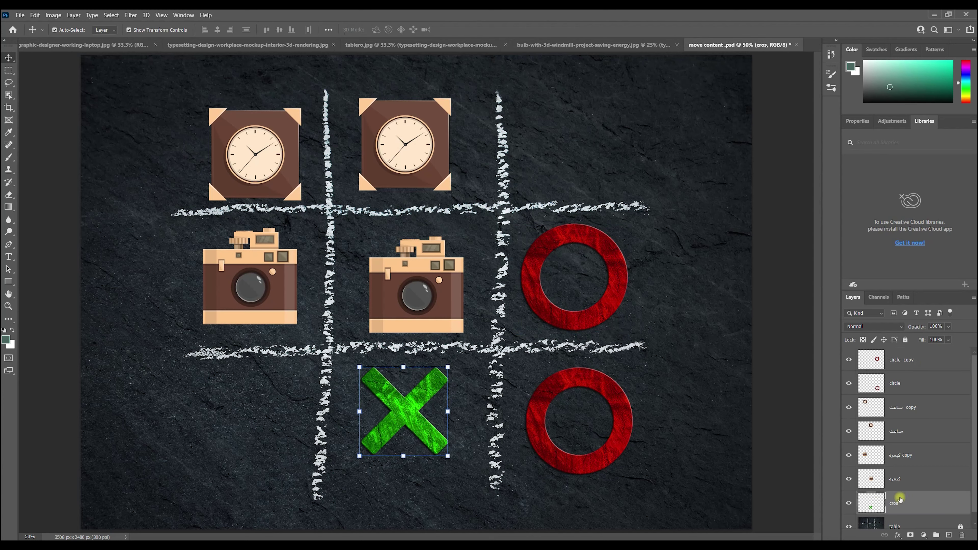
right_click(940, 505)
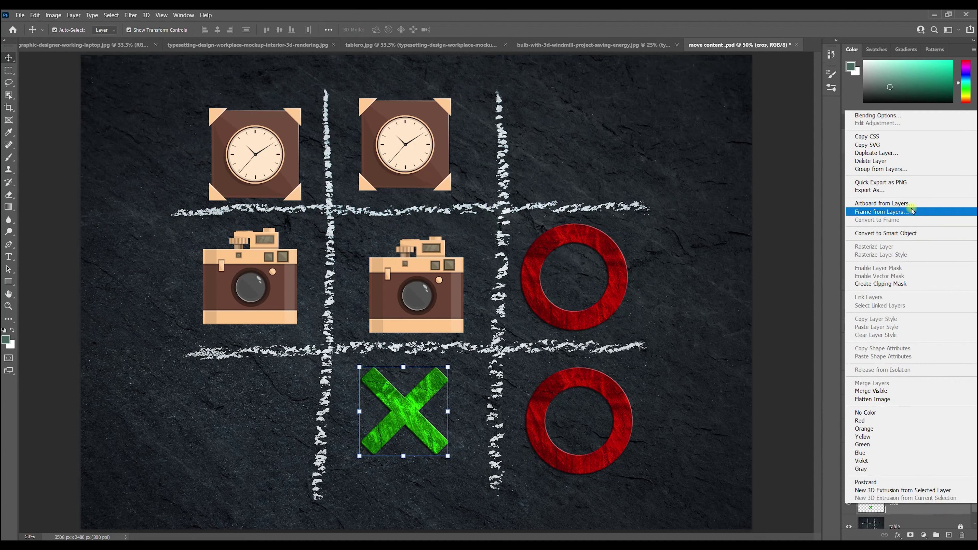
click(880, 153)
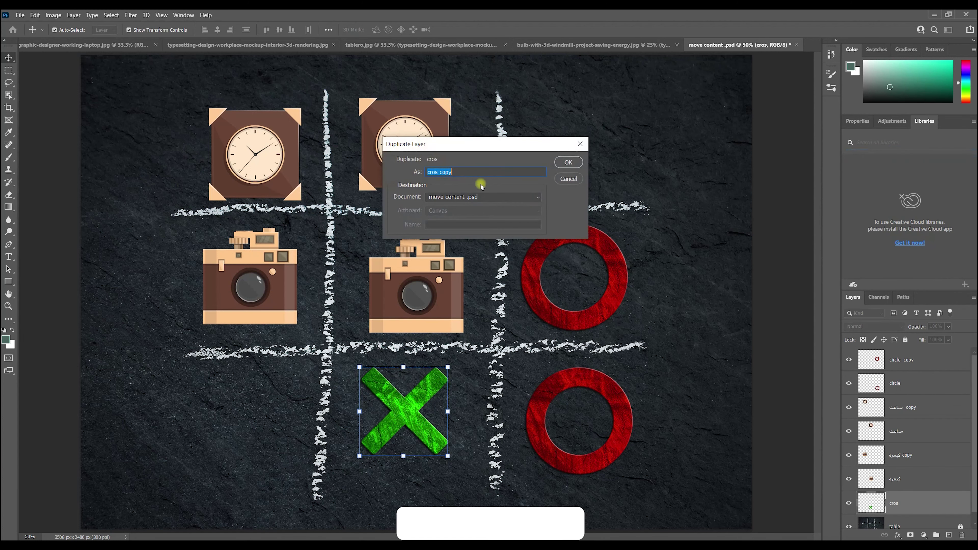
click(569, 162)
drag(405, 409, 239, 408)
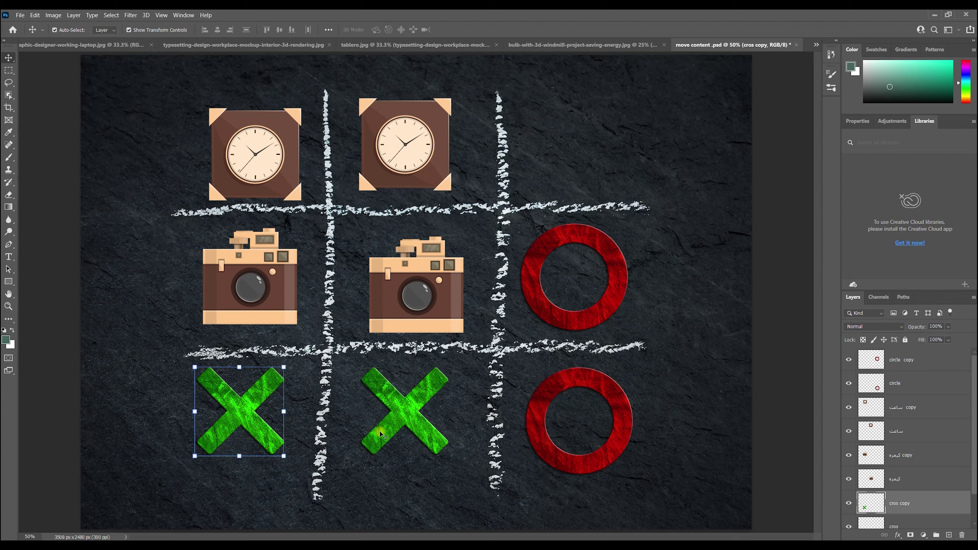
Duplicate the cros copy layer twice in place.
key(ctrl)
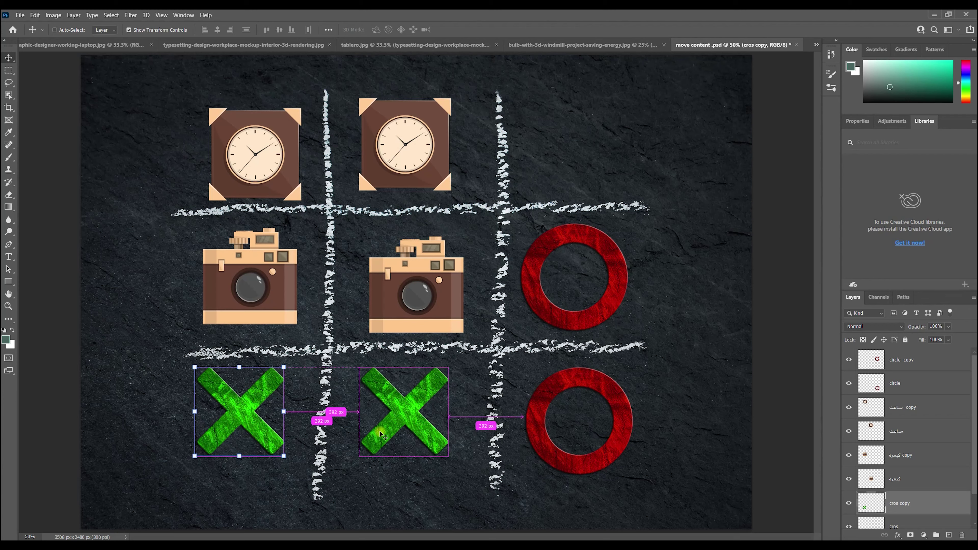
key(ctrl+j)
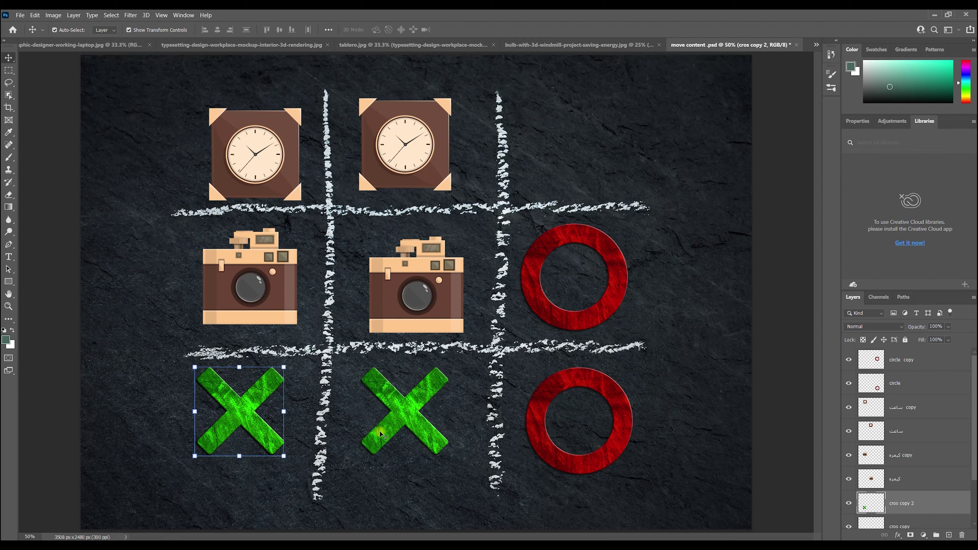
key(ctrl+j)
scroll(923, 506, down, 2)
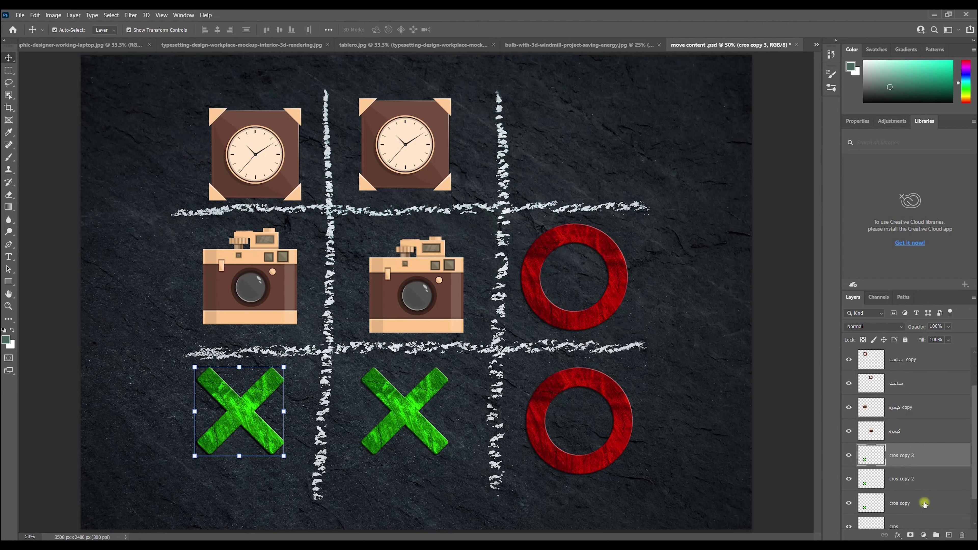
Spread the three stacked cross copies apart around the bottom-left cell and select them individually.
click(910, 506)
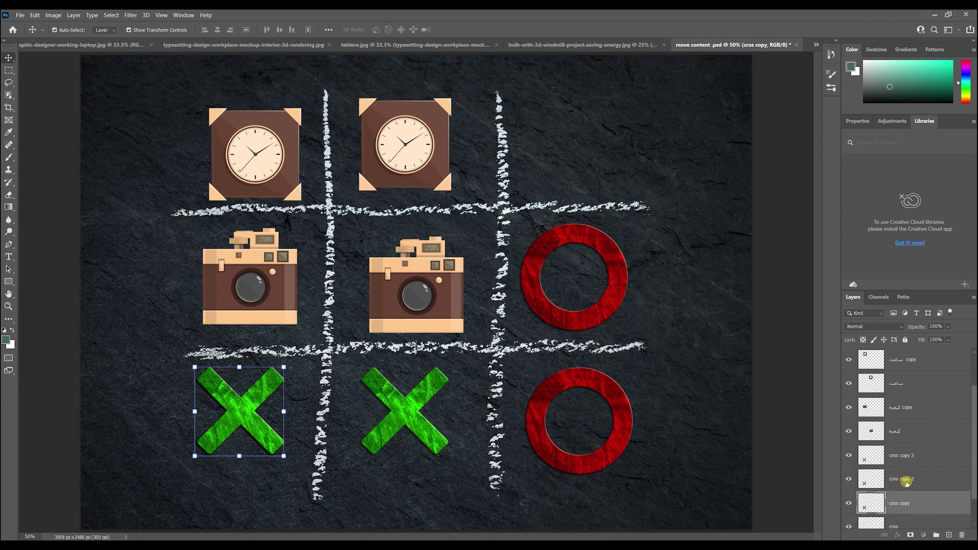
click(906, 488)
click(900, 455)
drag(248, 431, 152, 364)
mouse_move(235, 412)
mouse_down()
mouse_move(214, 418)
mouse_move(229, 434)
mouse_move(248, 421)
mouse_move(240, 424)
mouse_up()
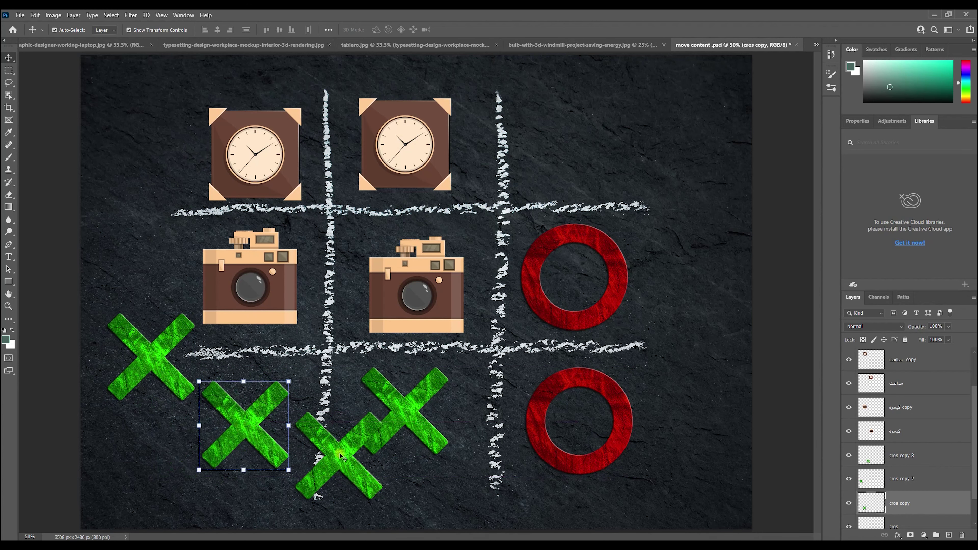
click(338, 458)
click(155, 367)
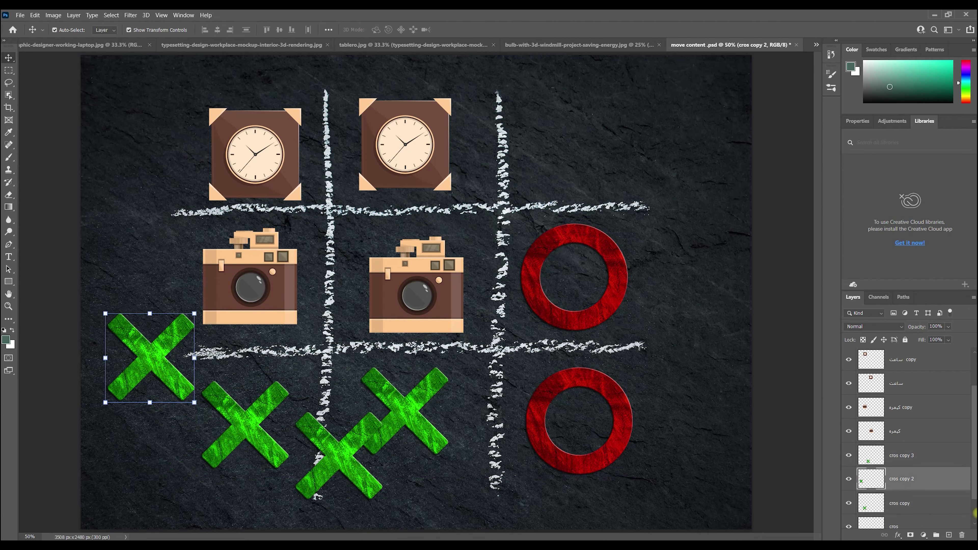
Delete the cros copy 3 and cros copy 2 layers.
click(902, 455)
drag(908, 457, 964, 535)
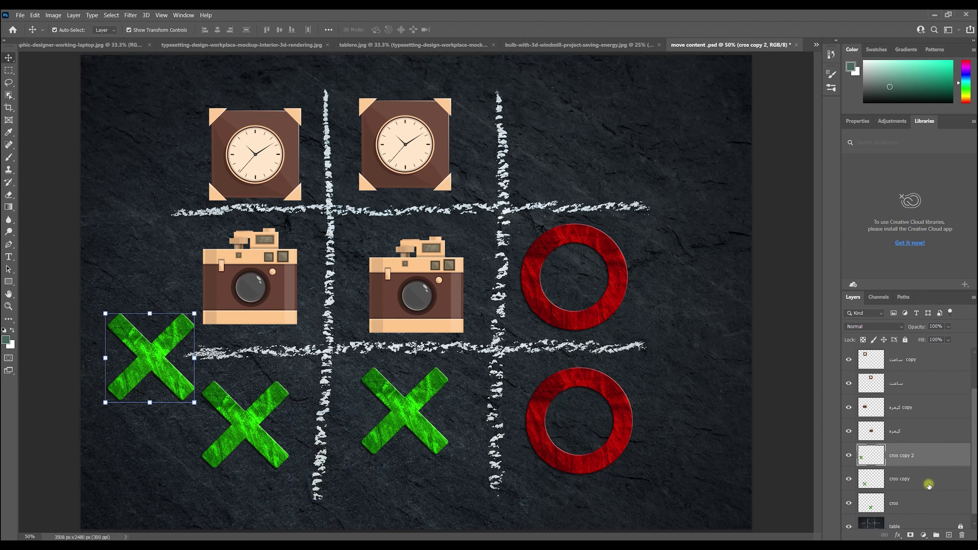
drag(895, 458, 961, 534)
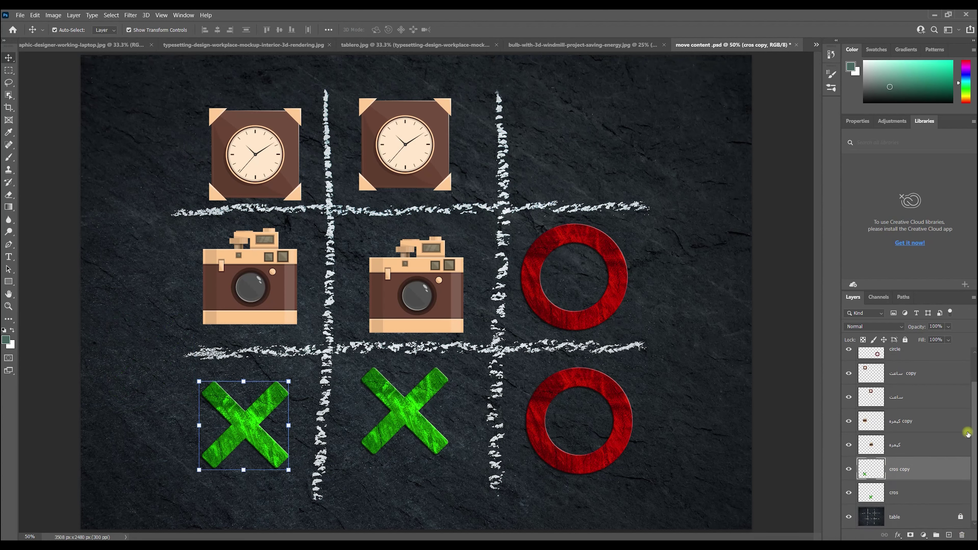
Duplicate the cros copy layer as "cros copy 2" and delete both cross copies.
right_click(919, 470)
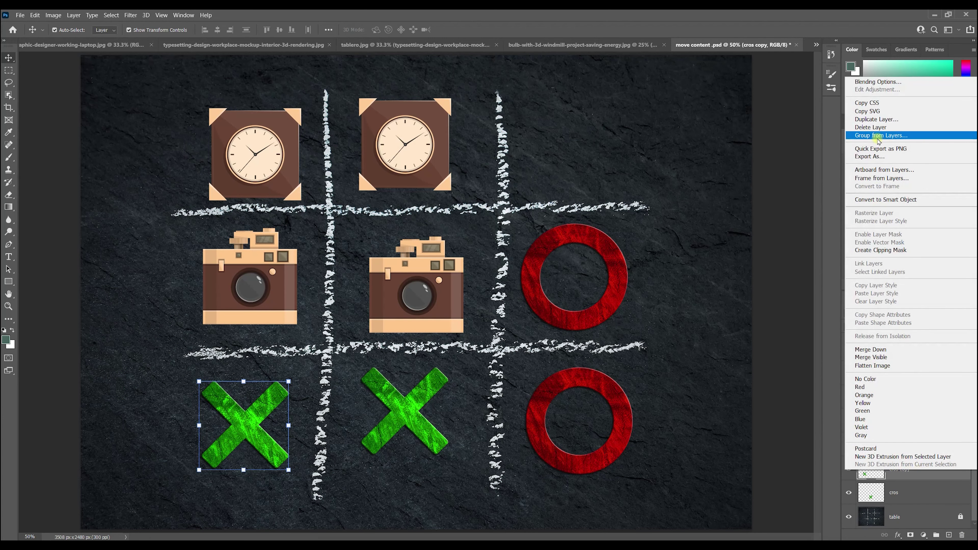
click(883, 119)
click(569, 162)
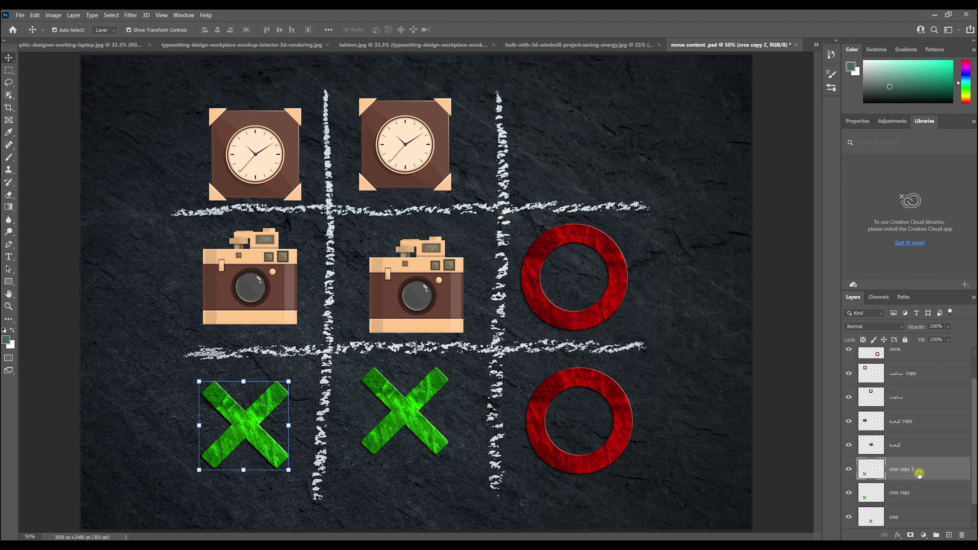
key(Delete)
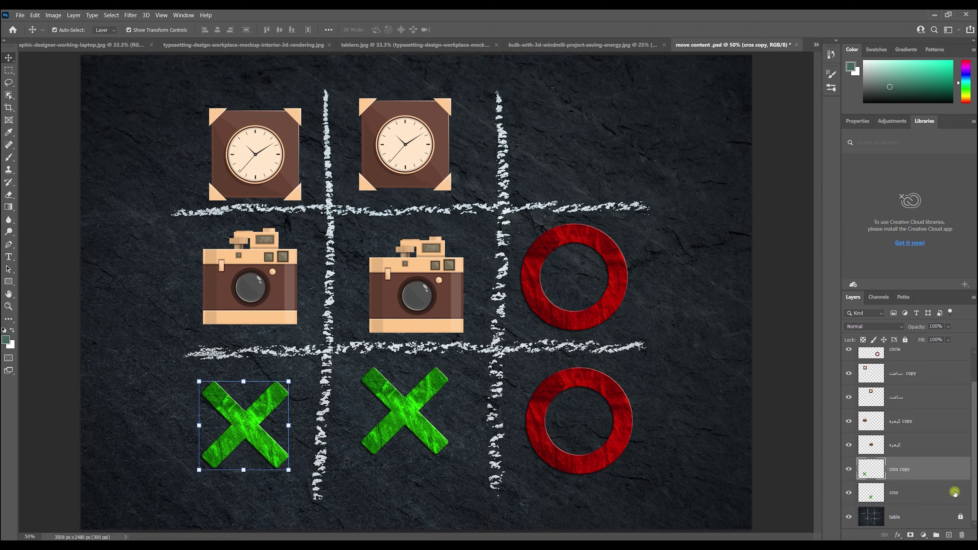
key(Delete)
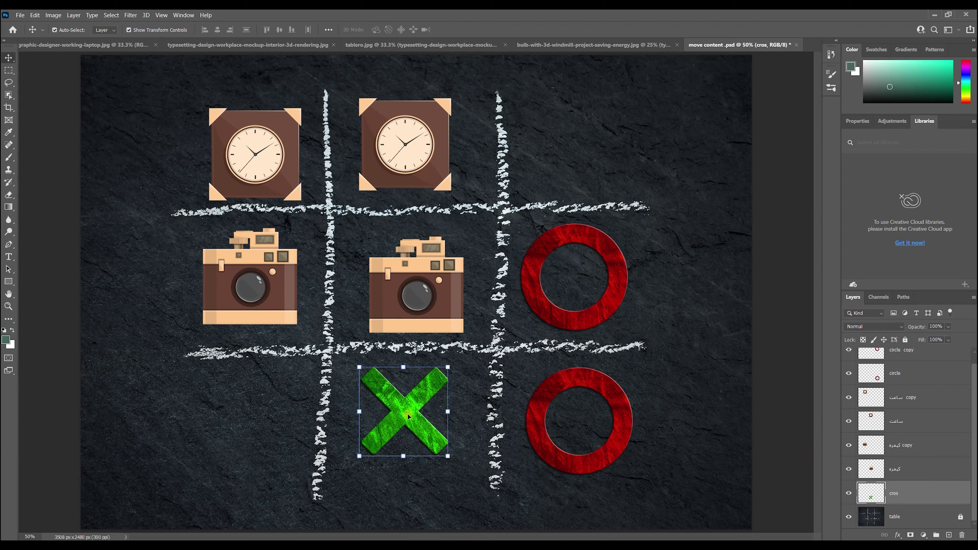
Duplicate the cros layer into the grid's bottom-left cell and delete that copy.
drag(907, 498, 951, 533)
drag(404, 430, 266, 434)
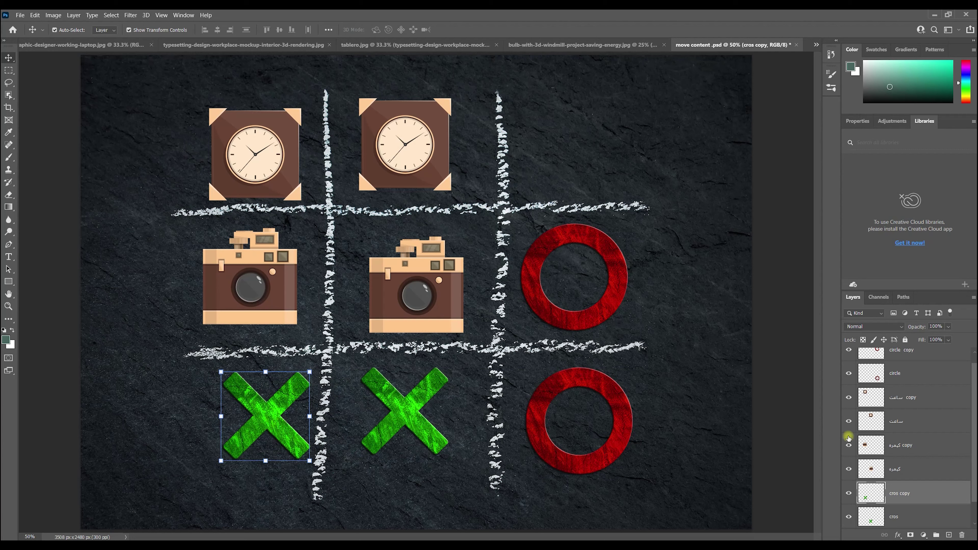
drag(918, 499, 964, 537)
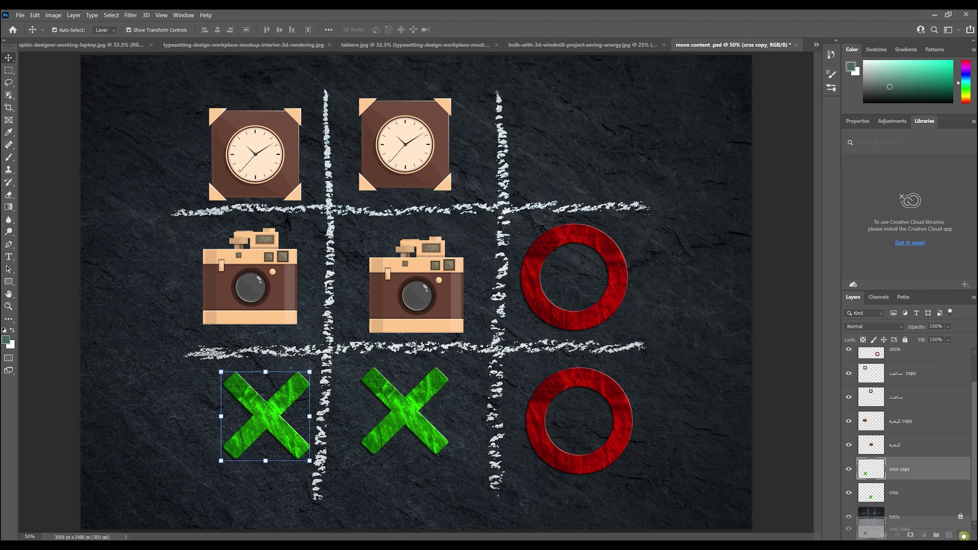
drag(963, 537, 963, 536)
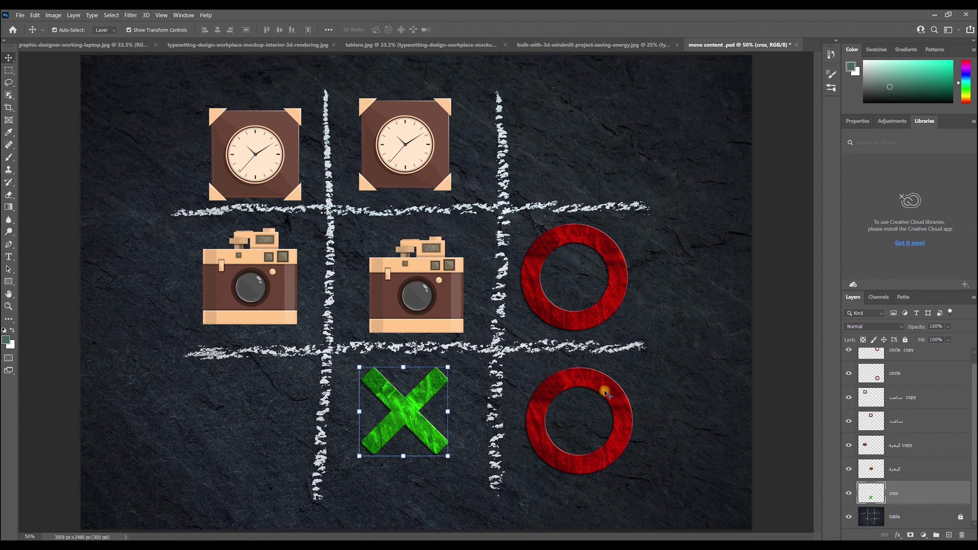
Copy the bottom-centre green cross into the bottom-left cell and select the copied clock's layer.
drag(406, 416, 250, 427)
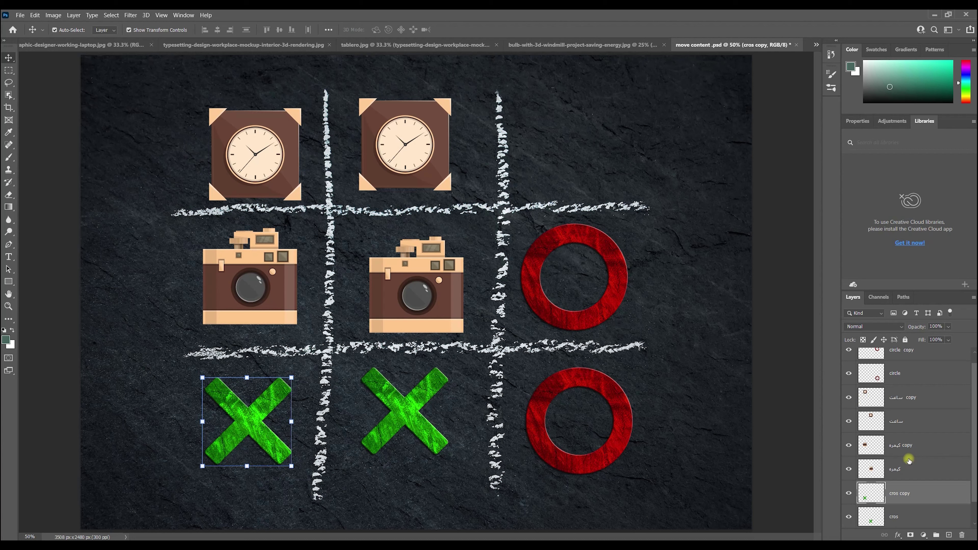
click(905, 401)
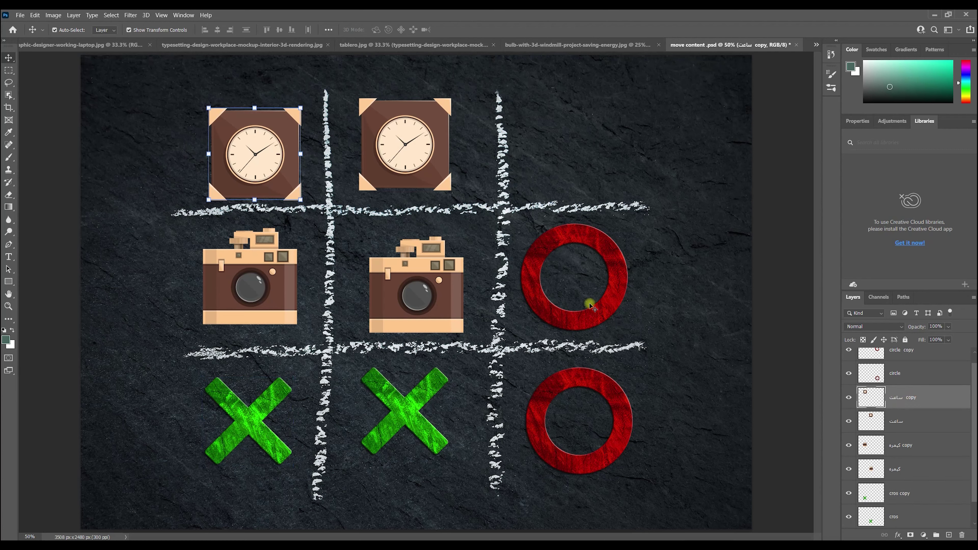
Recolour the middle-right circle copy from red to purple with the Hue/Saturation adjustment.
click(593, 308)
scroll(899, 394, up, 1)
click(893, 359)
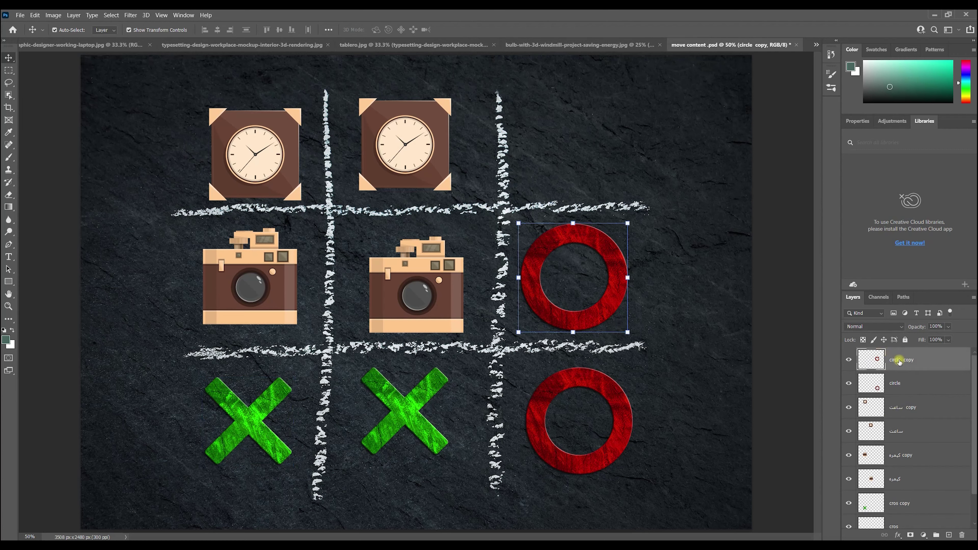
click(50, 15)
mouse_move(73, 37)
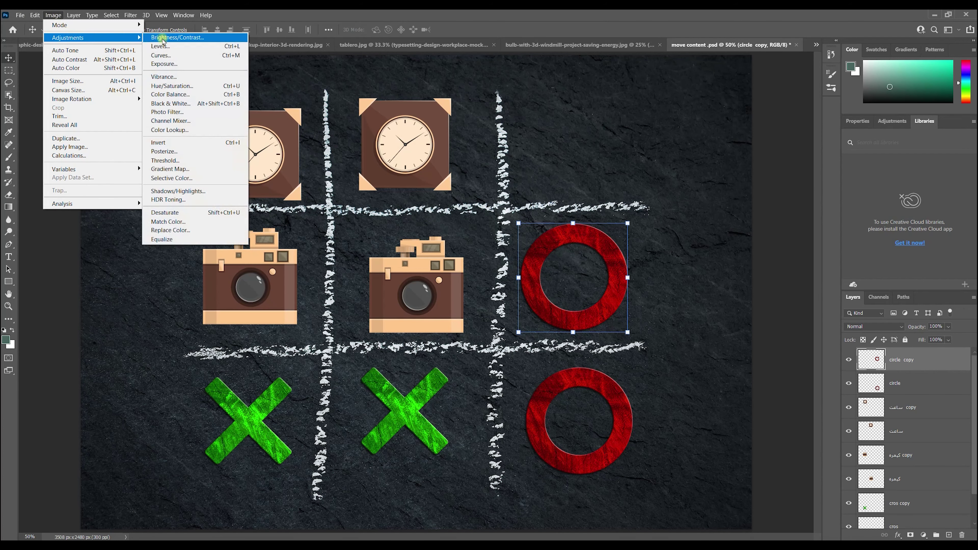
click(177, 88)
drag(633, 219, 216, 52)
drag(204, 118, 177, 120)
click(313, 70)
key(v)
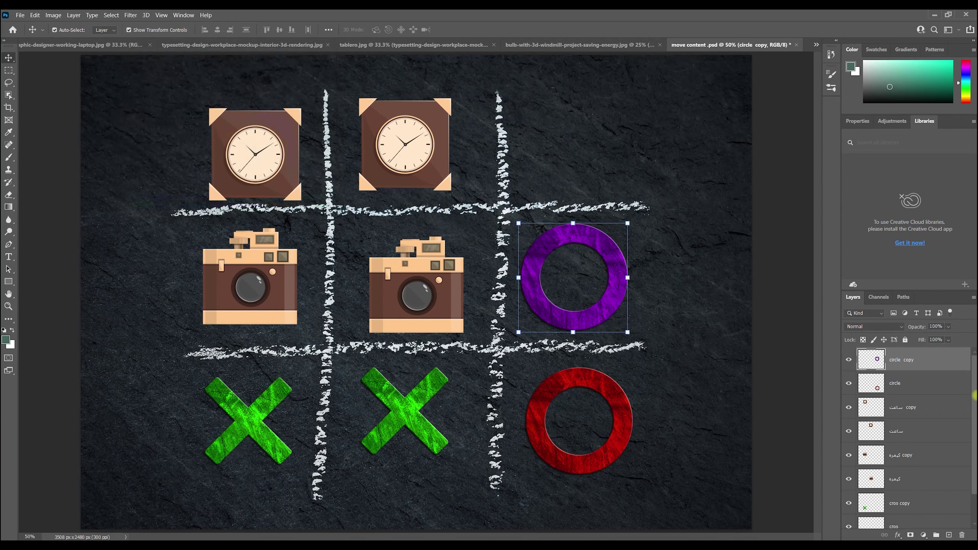
Rename the circle copy layer as "circle 2".
double_click(901, 363)
text(circle 2)
key(Return)
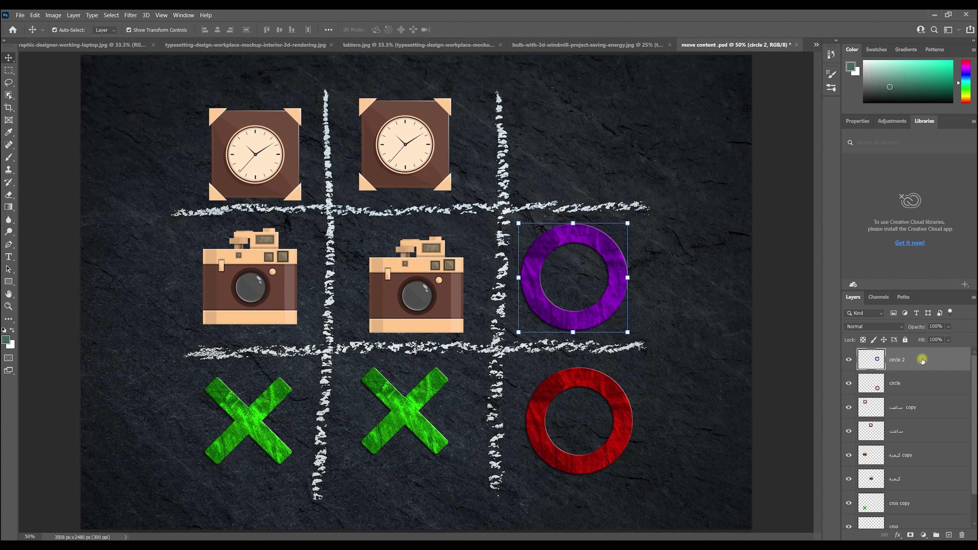
Select the circle 2 and circle layers together, and reduce the selection to circle 2 alone.
click(893, 385)
click(899, 362)
ctrl+click(894, 387)
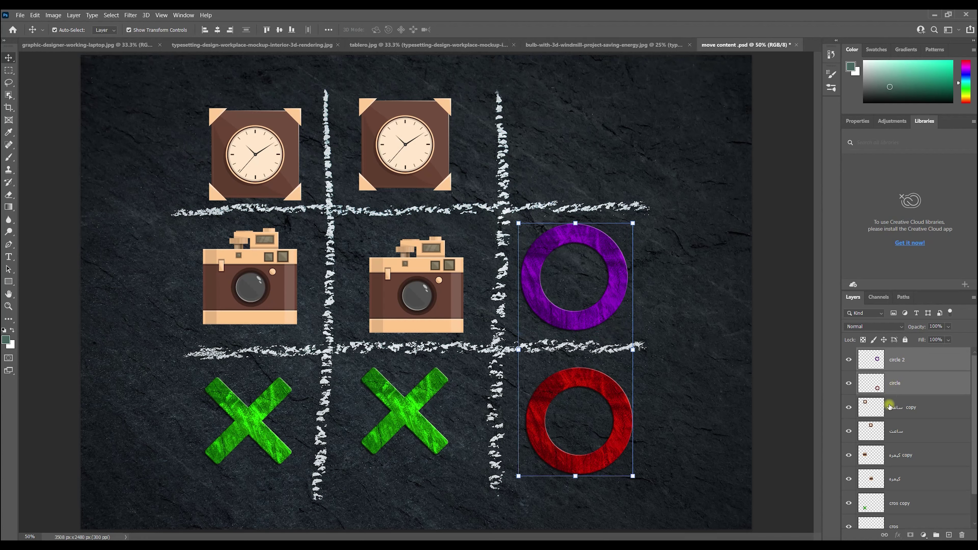
click(911, 365)
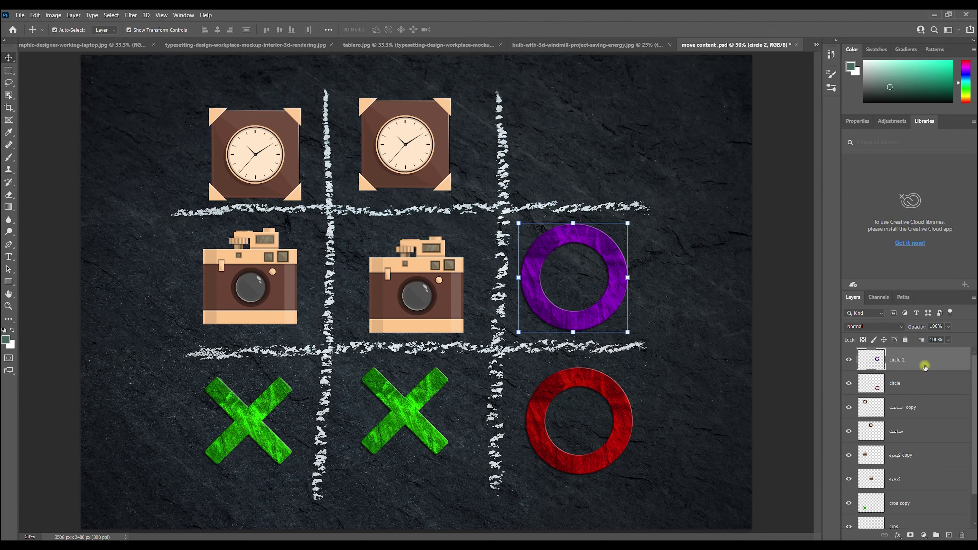
scroll(916, 424, down, 1)
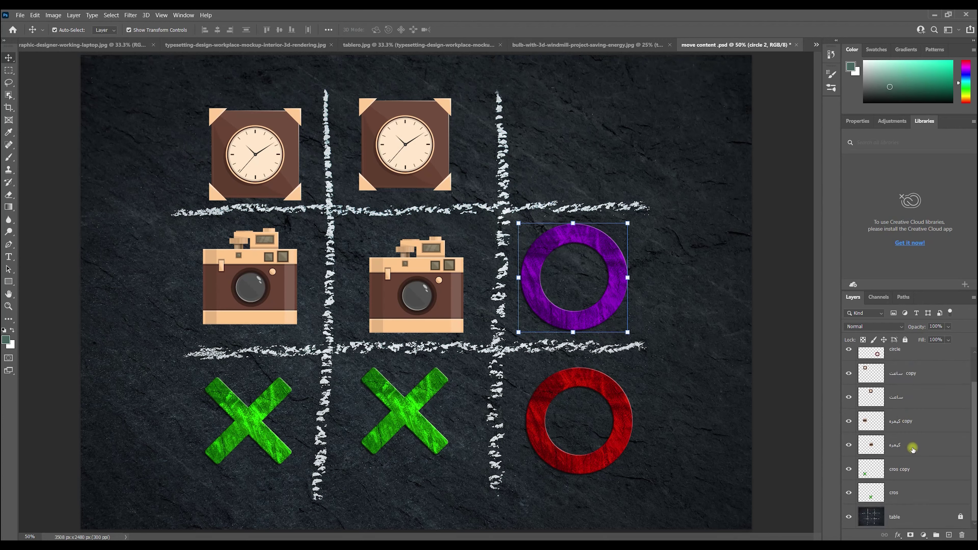
Extend the layer selection from circle 2 down to cros, and shorten the range to end at the clock copy layer.
shift+click(876, 494)
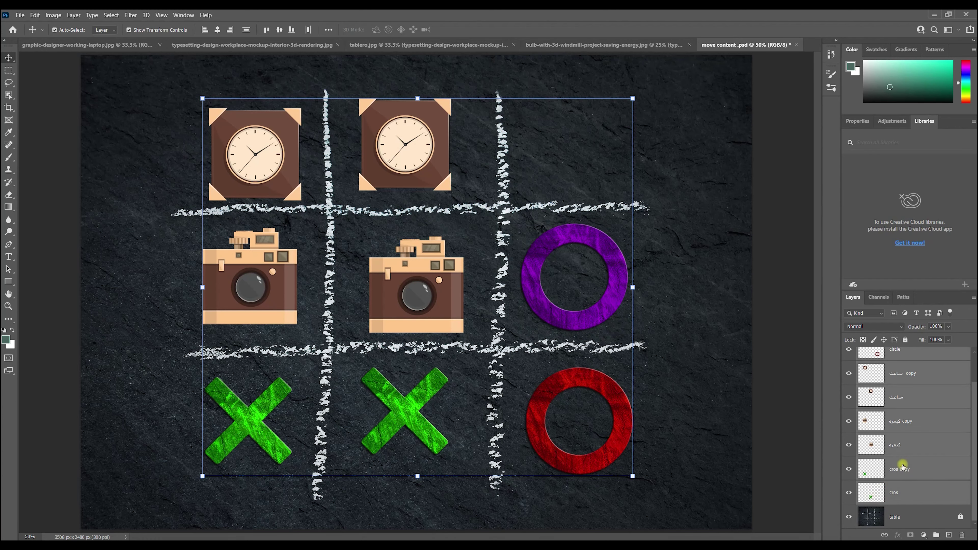
scroll(903, 468, up, 1)
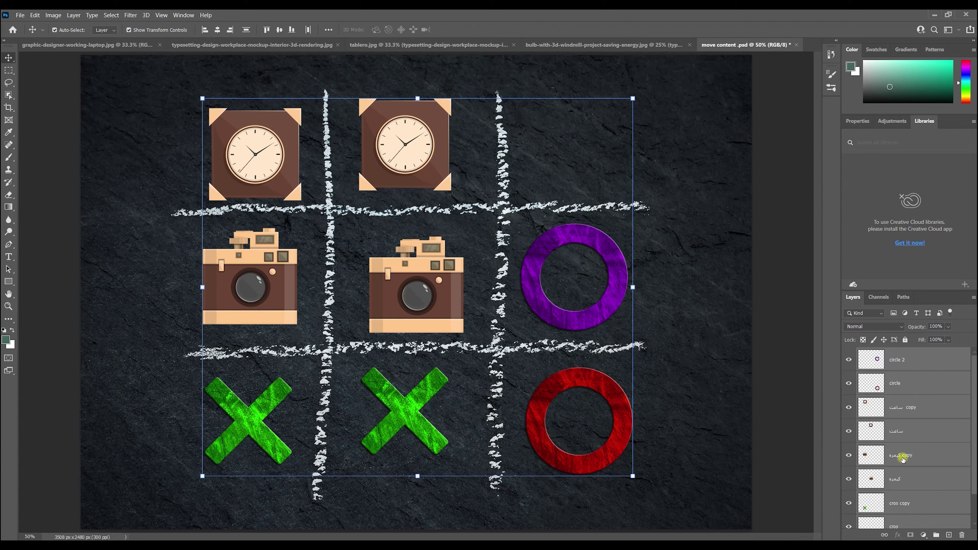
scroll(902, 458, down, 1)
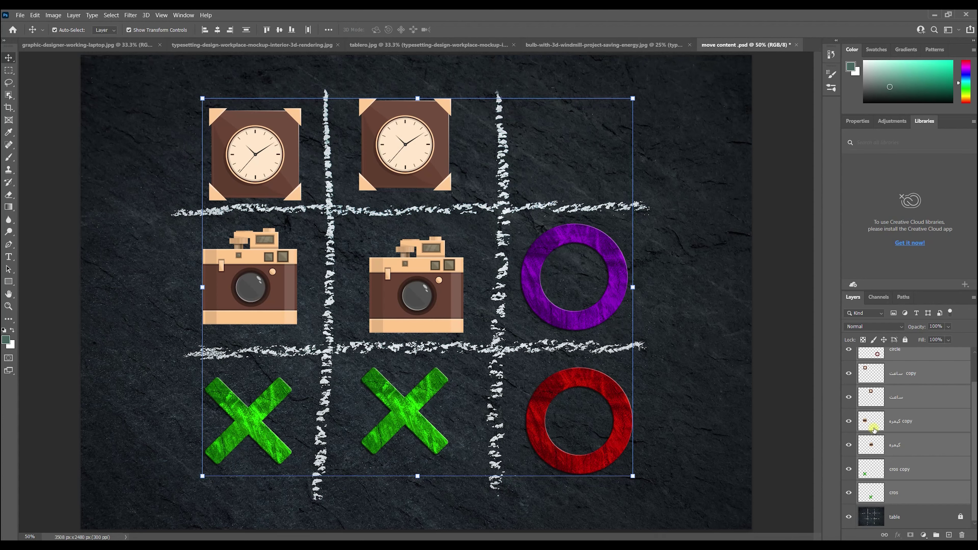
click(874, 379)
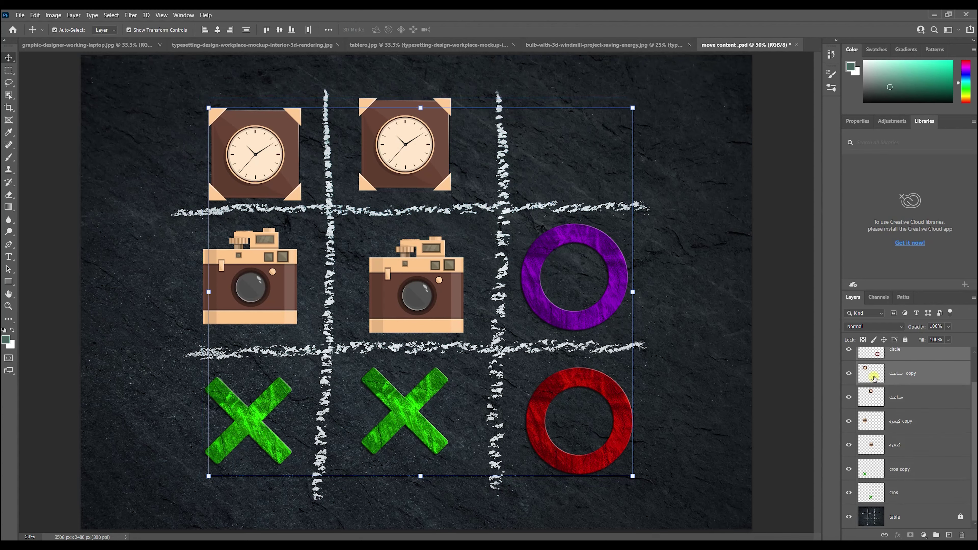
scroll(914, 416, up, 1)
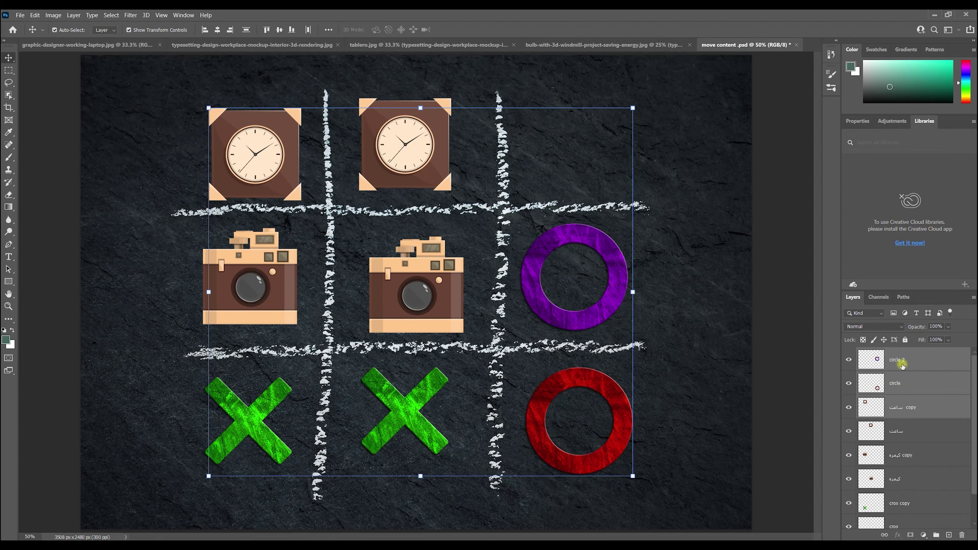
Put the circle and circle 2 layers together in a new group, and expand and collapse it.
click(897, 389)
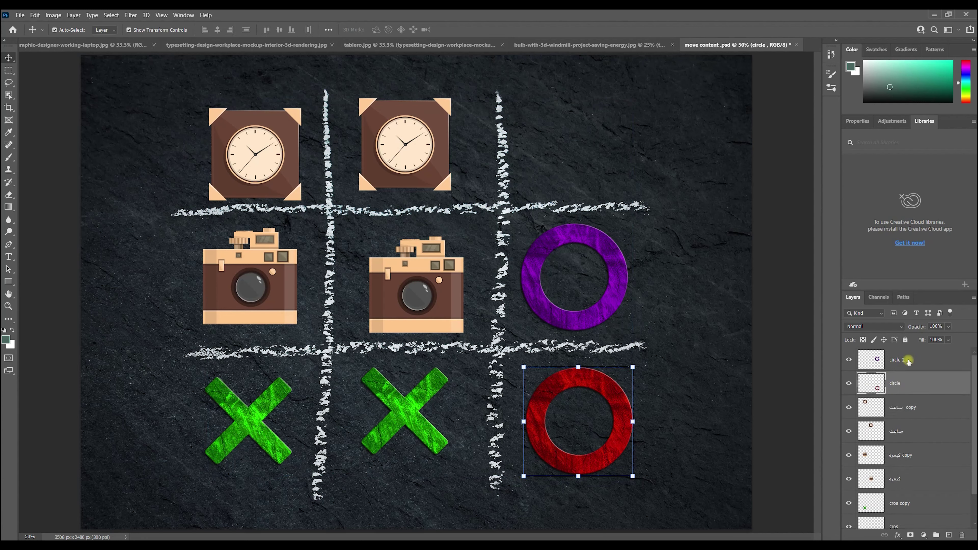
shift+click(901, 364)
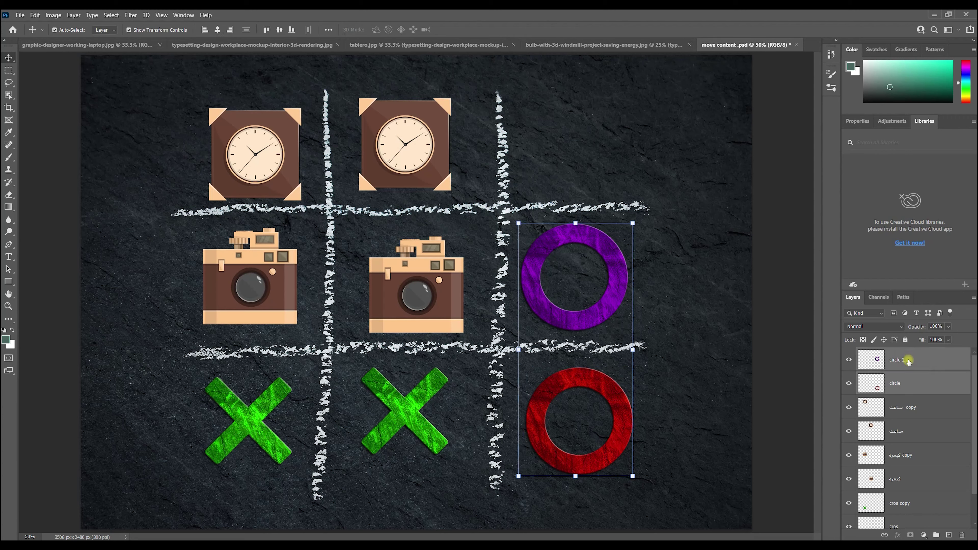
click(937, 535)
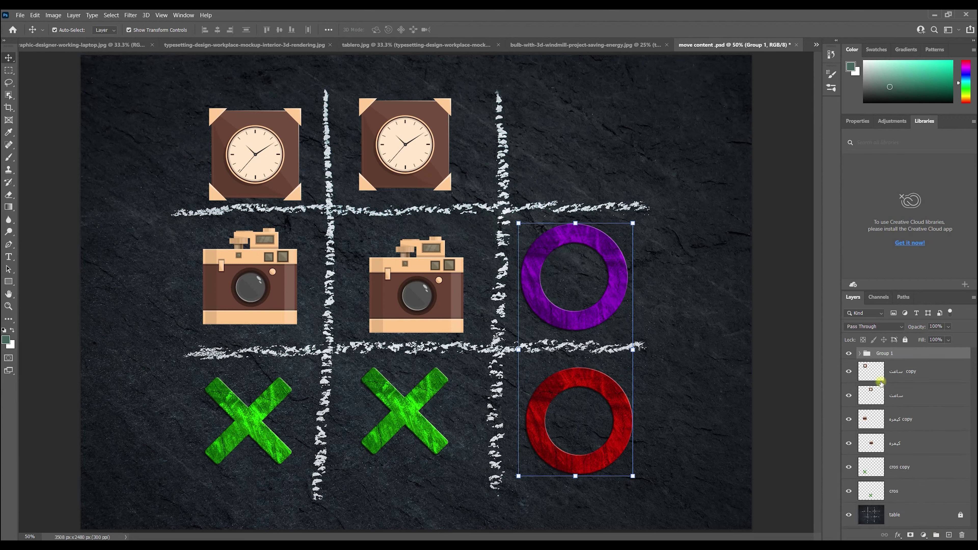
click(861, 354)
click(861, 353)
Group the clock layer and its copy together.
click(878, 376)
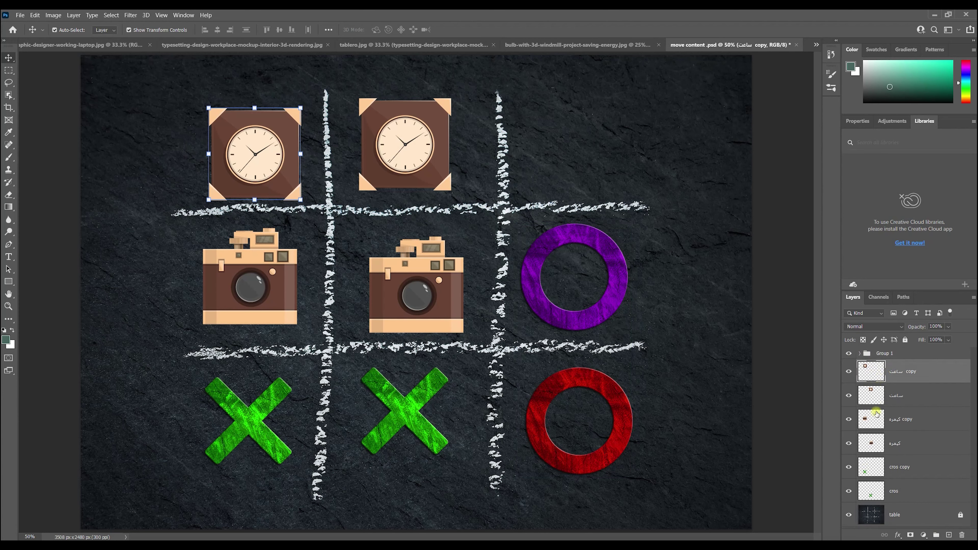
shift+click(874, 400)
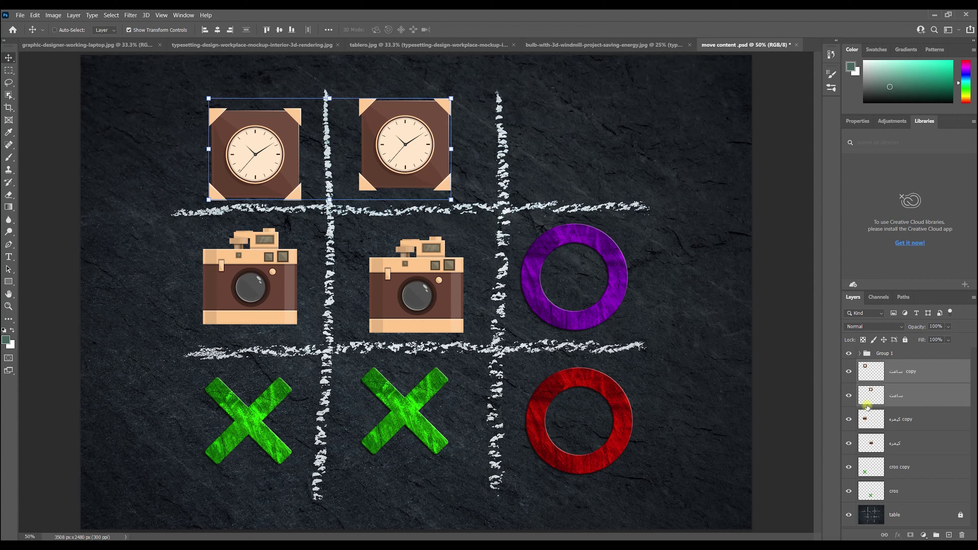
key(ctrl+g)
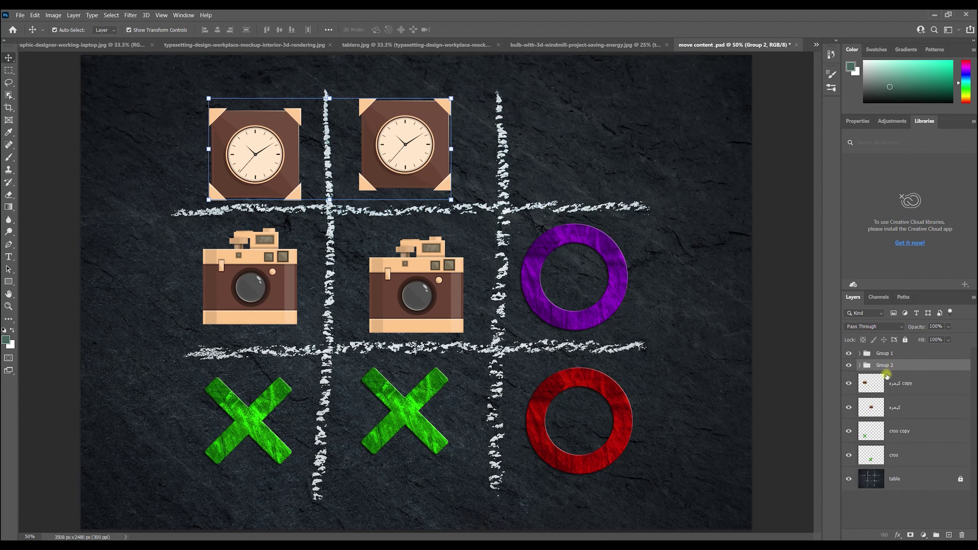
Create an empty group above the camera layers, move both camera layers into it, and collapse it.
click(873, 387)
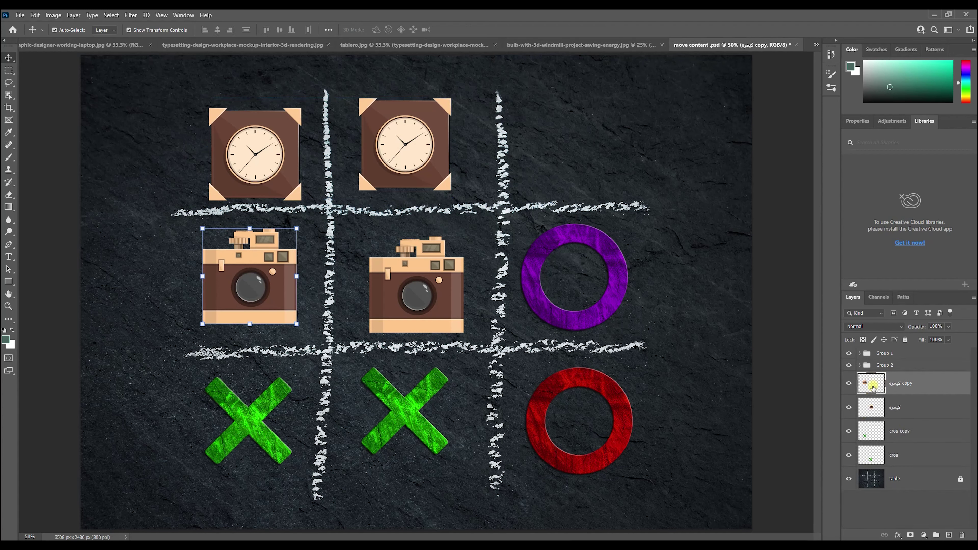
click(936, 535)
click(876, 398)
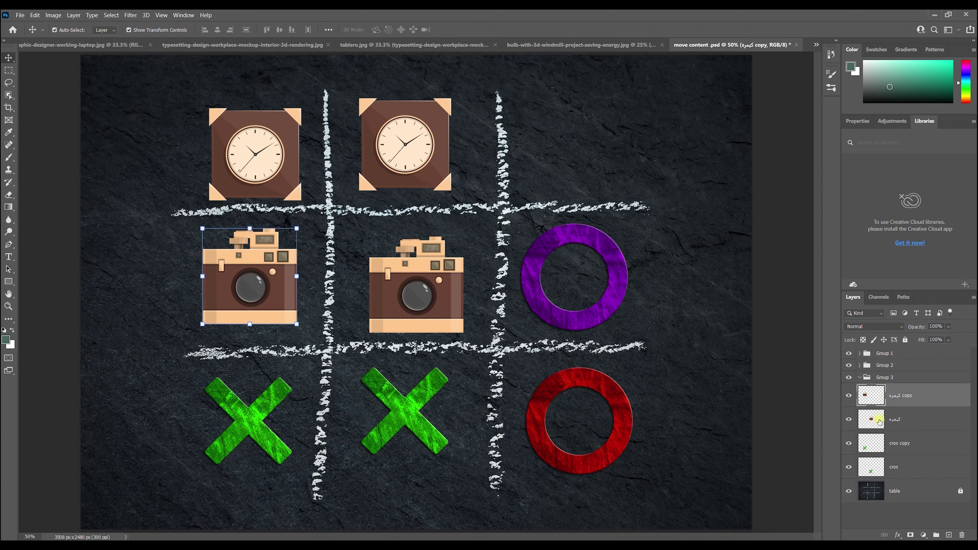
shift+click(880, 422)
drag(876, 394, 882, 379)
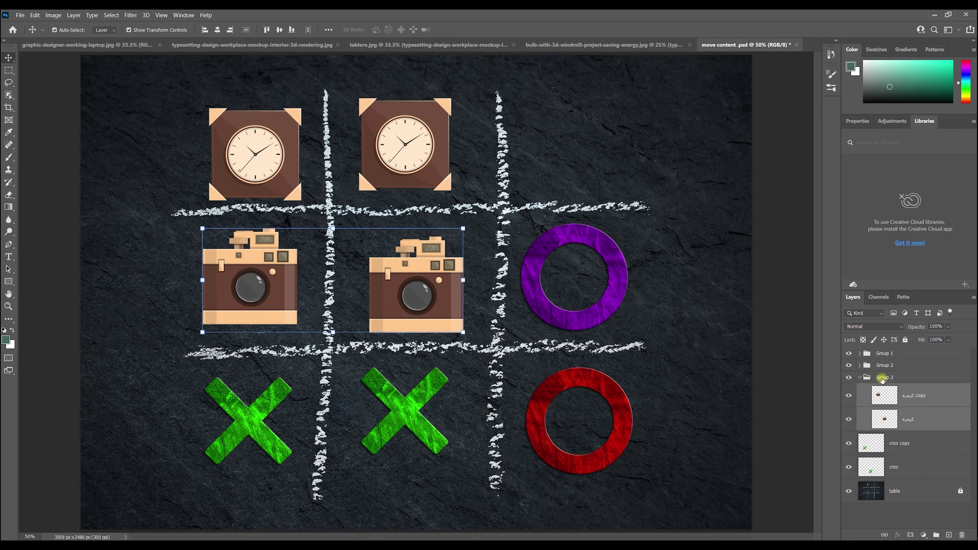
click(860, 378)
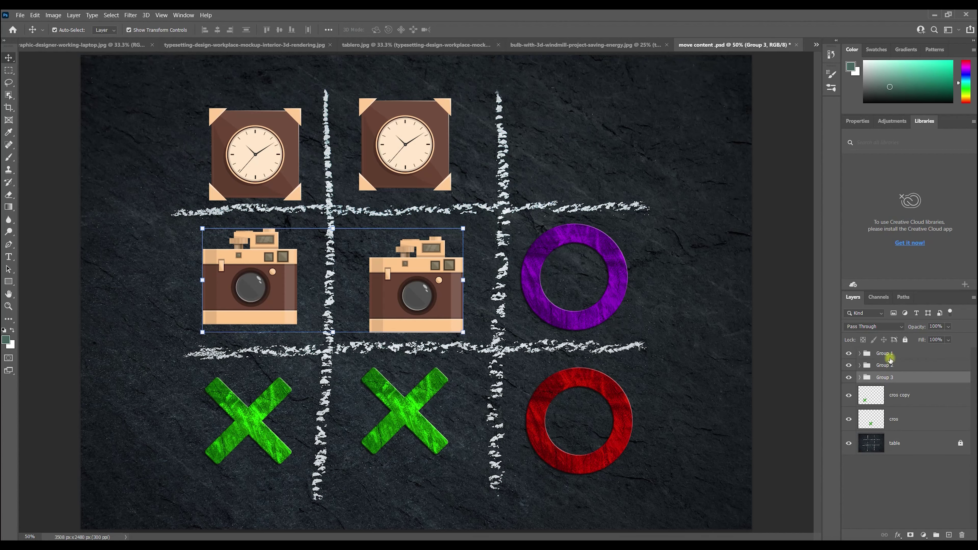
With the cros layer selected, set the layer thumbnails to the largest size in the Layers Panel Options.
click(902, 396)
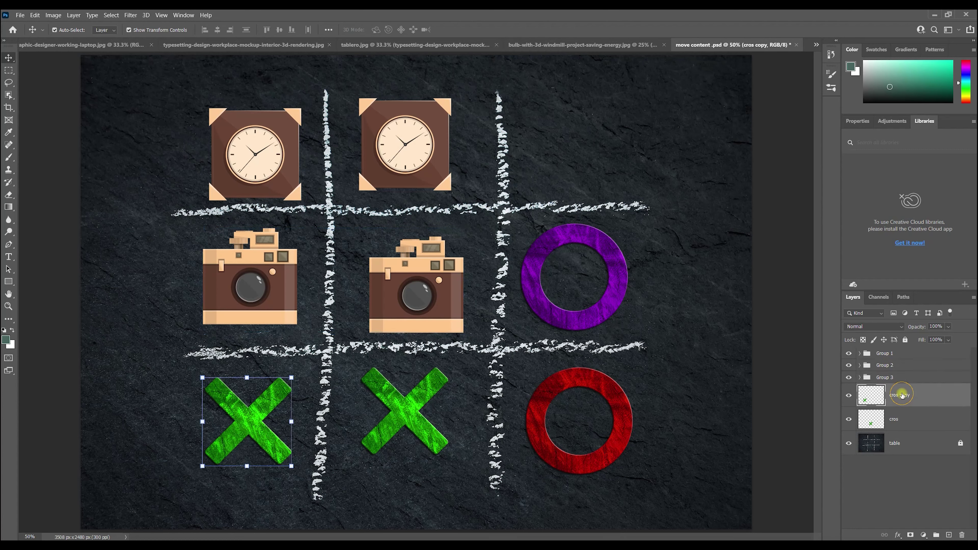
click(872, 420)
click(869, 397)
click(874, 409)
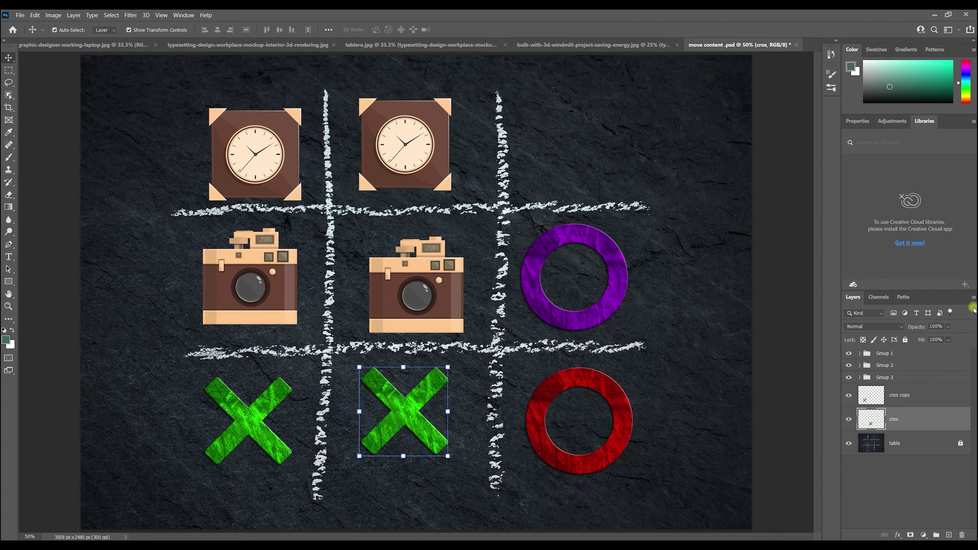
click(971, 299)
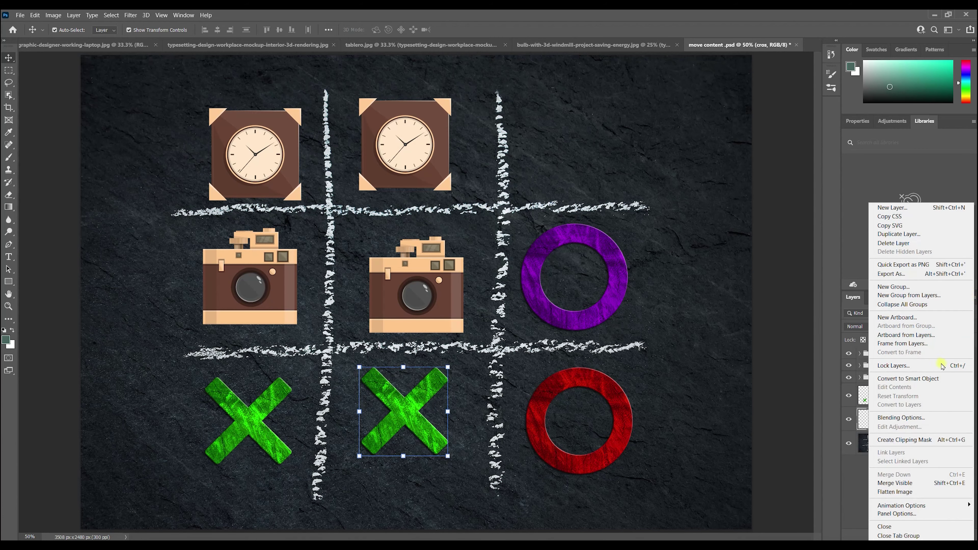
click(897, 514)
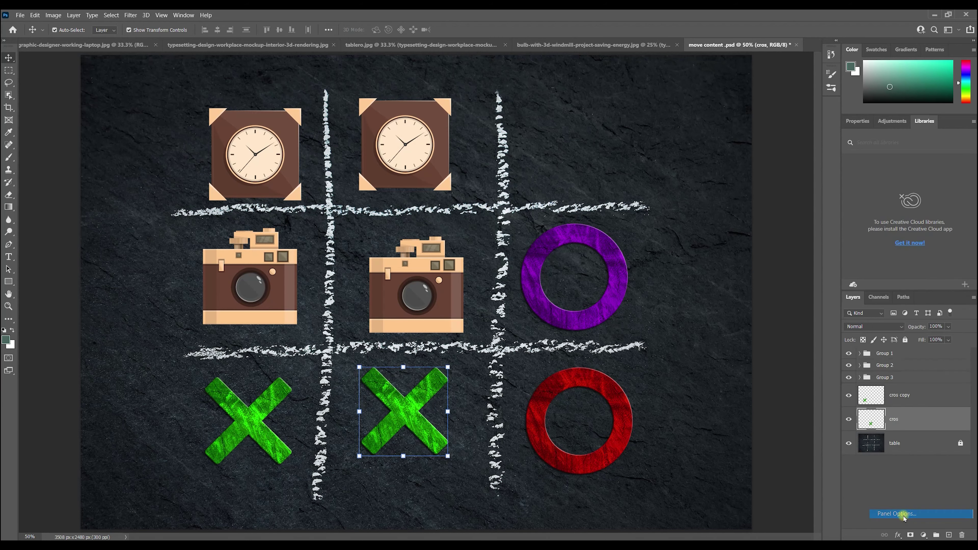
click(417, 210)
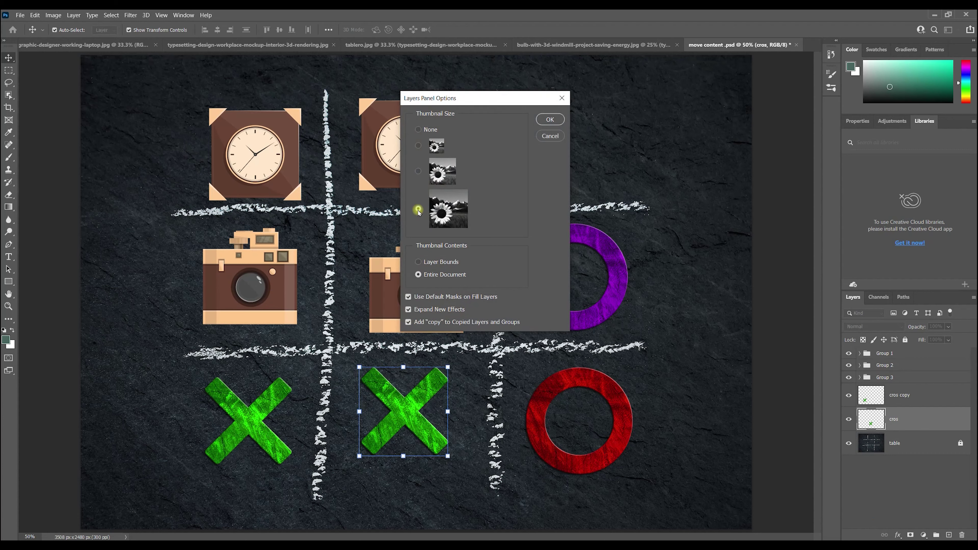
click(551, 120)
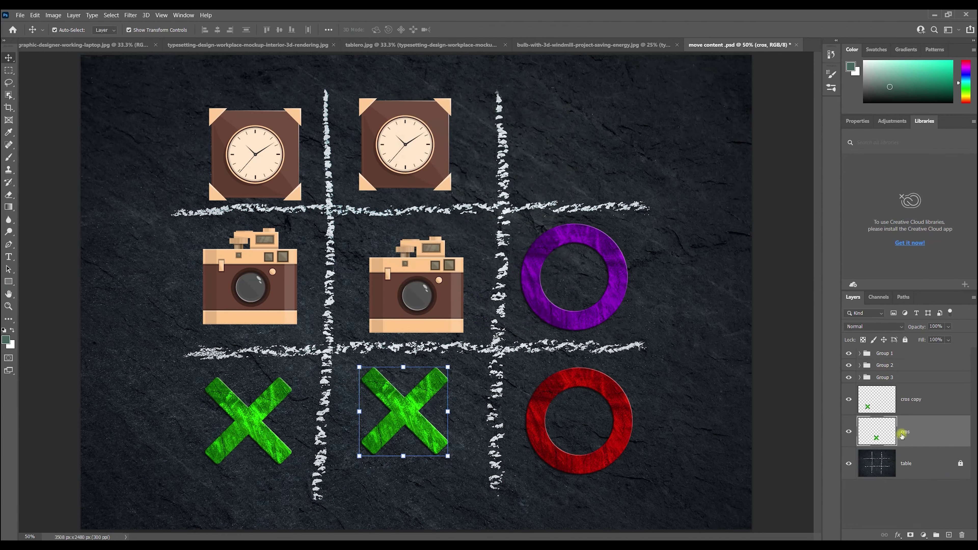
Rename the camera layers' group as "new group".
click(890, 405)
click(890, 379)
double_click(886, 378)
text(new group)
key(Return)
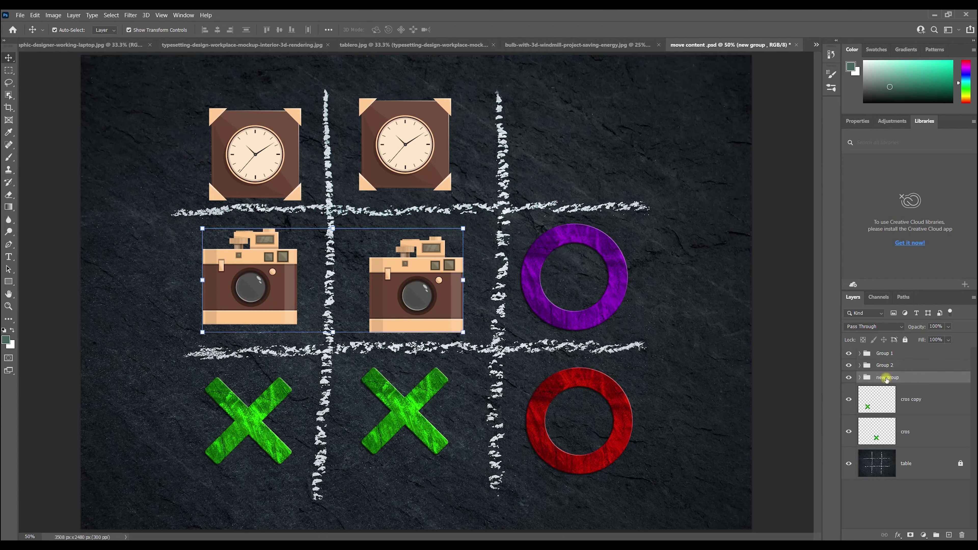
Nest new group inside Group 2, and move it back out to sit directly above Group 2.
drag(873, 380, 879, 368)
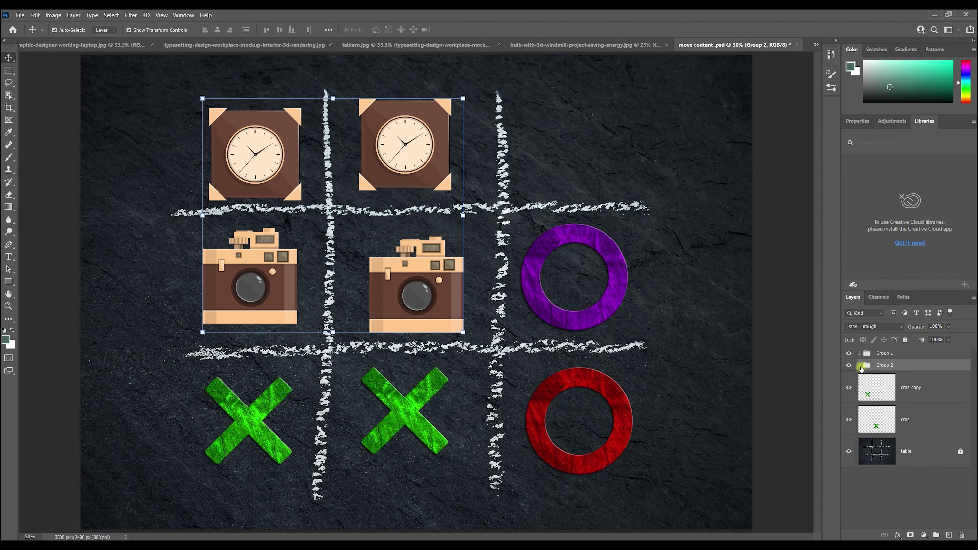
click(859, 366)
drag(898, 379, 869, 364)
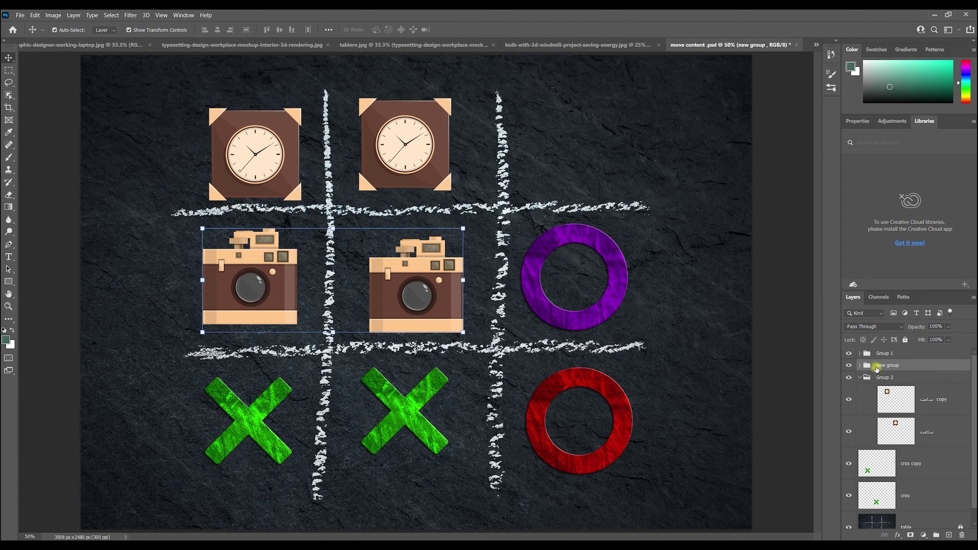
click(861, 378)
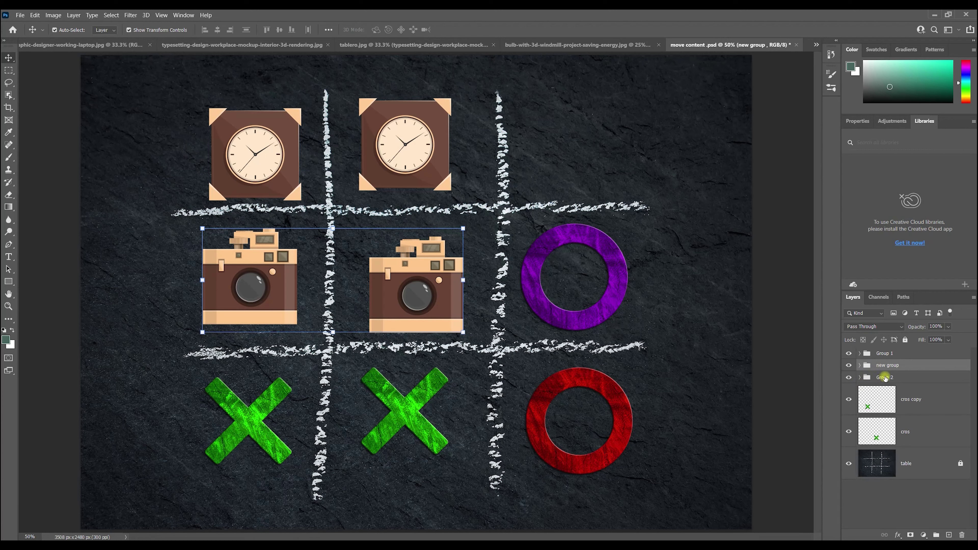
Hide and show Group 2 and new group in turn to demonstrate group visibility.
click(850, 377)
click(850, 377)
click(849, 366)
click(849, 366)
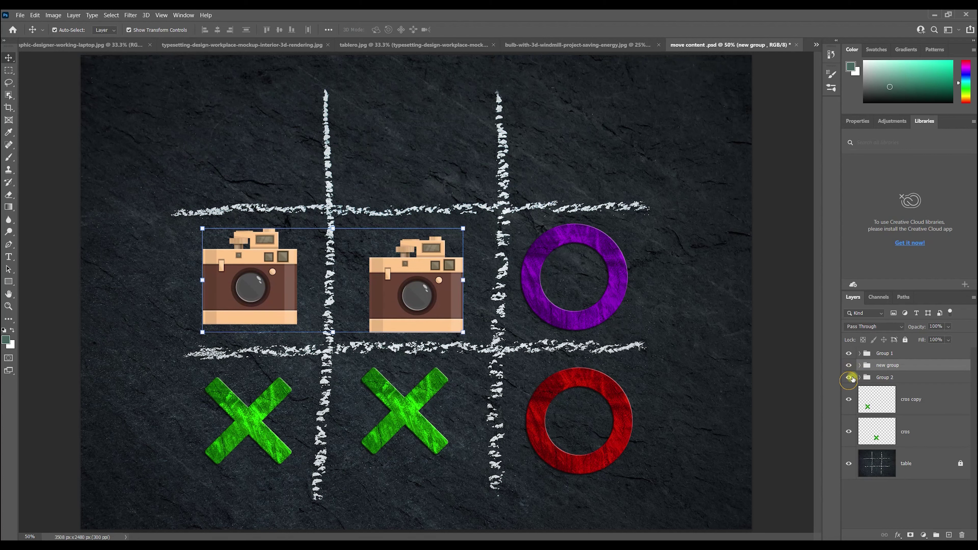
click(849, 377)
Expand new group and switch the whole group's visibility off and on again.
click(859, 365)
click(850, 366)
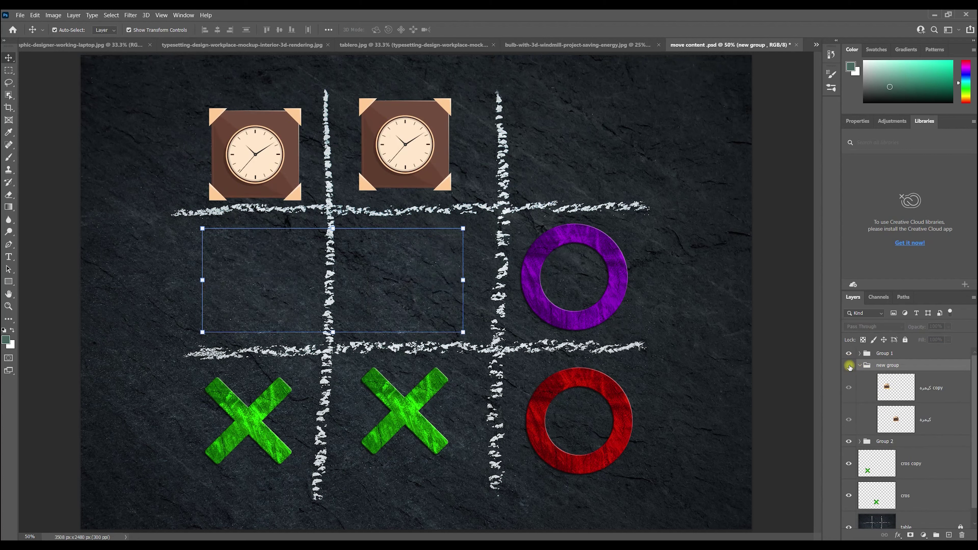
click(849, 365)
click(849, 365)
click(850, 366)
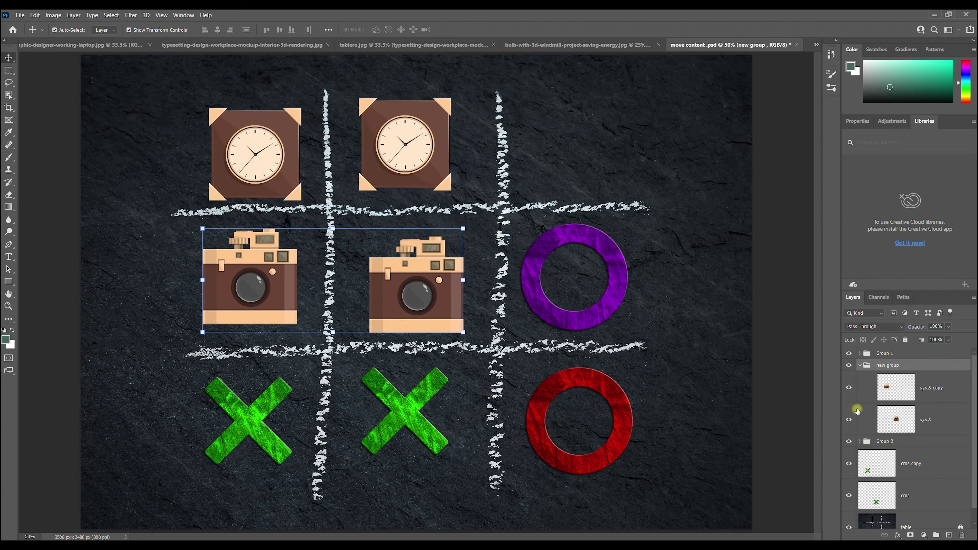
Hide and show only the camera copy layer inside new group, and collapse the group.
click(850, 389)
click(850, 389)
click(860, 365)
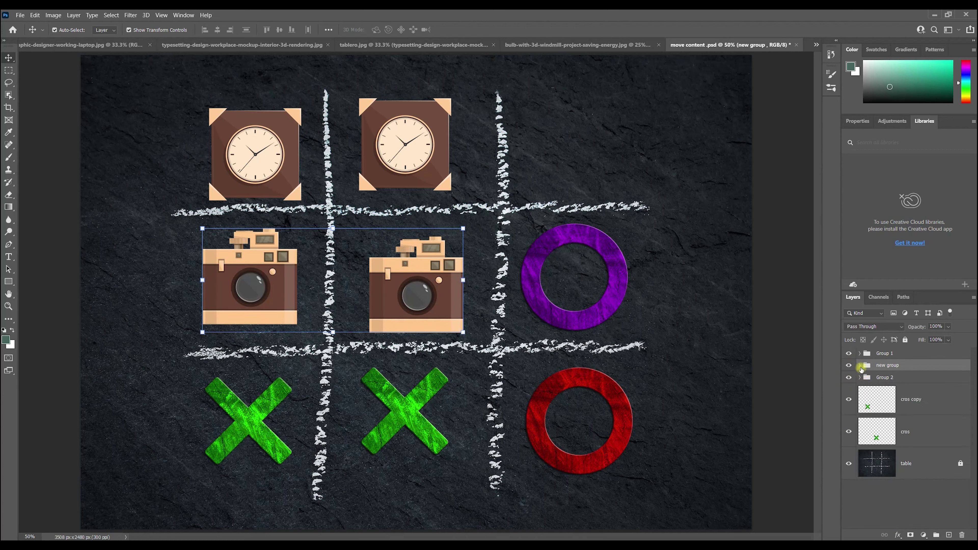
click(860, 365)
click(860, 366)
Shift the bottom-left cross and the middle-left camera slightly on the canvas, and try to move the locked table background.
click(942, 471)
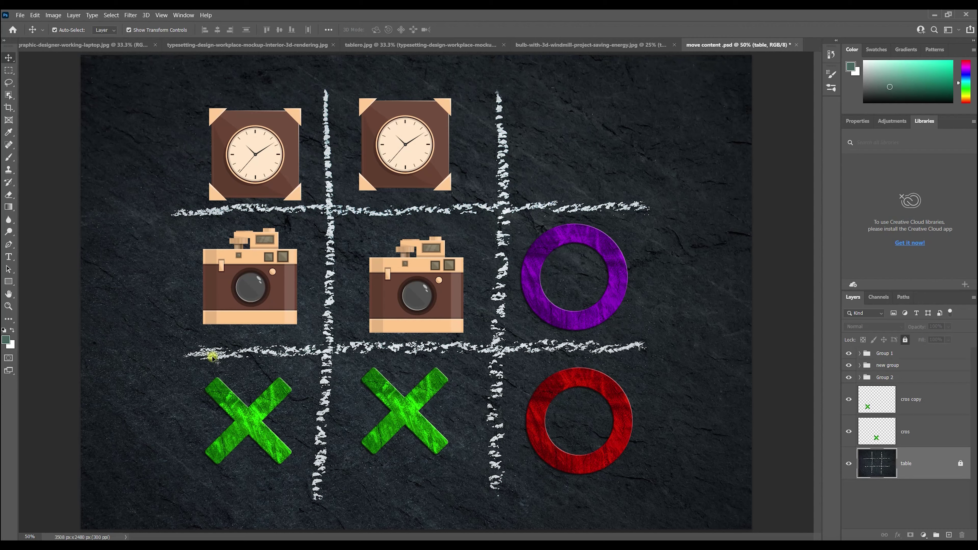
drag(238, 423, 246, 412)
drag(280, 318, 281, 313)
drag(115, 334, 198, 447)
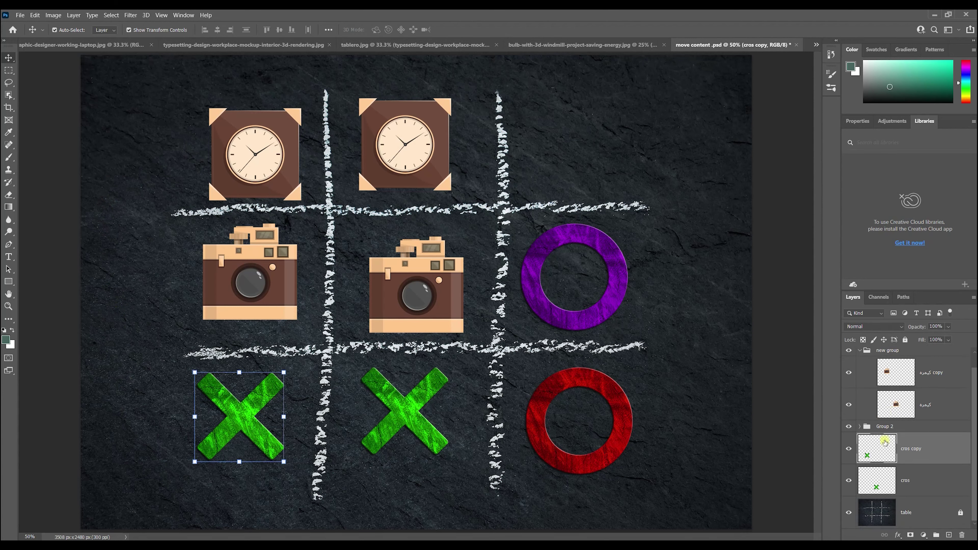
Unlock the table layer to try moving it on the canvas, and fully lock it again.
click(893, 509)
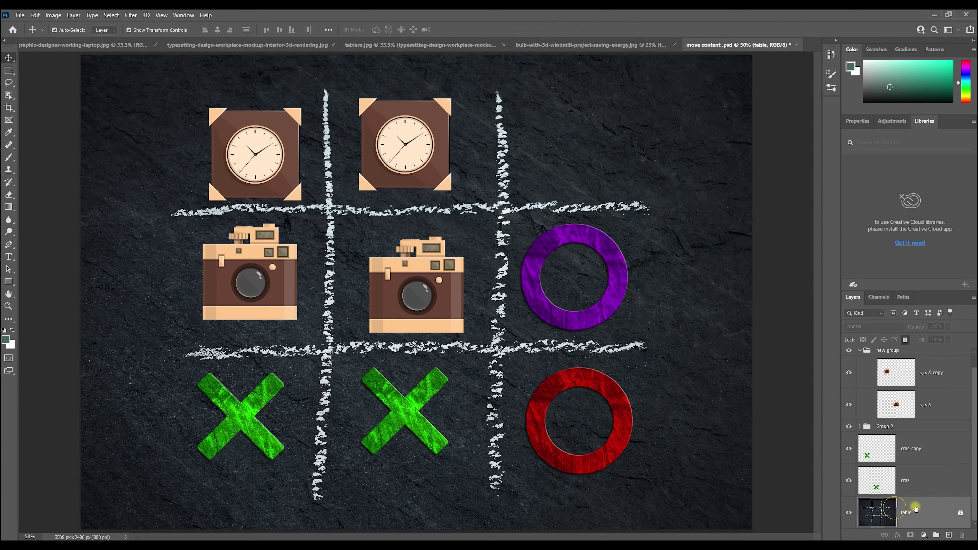
click(960, 515)
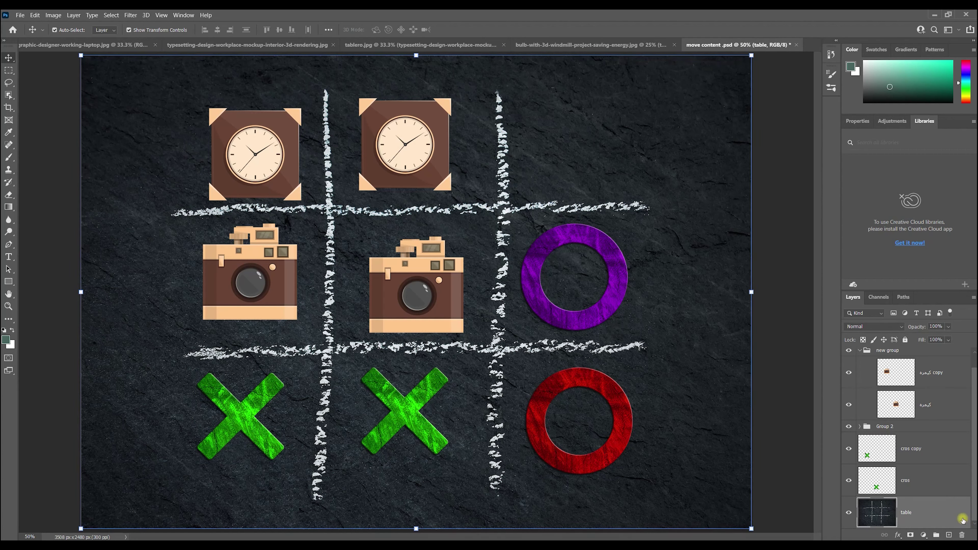
drag(136, 385, 574, 170)
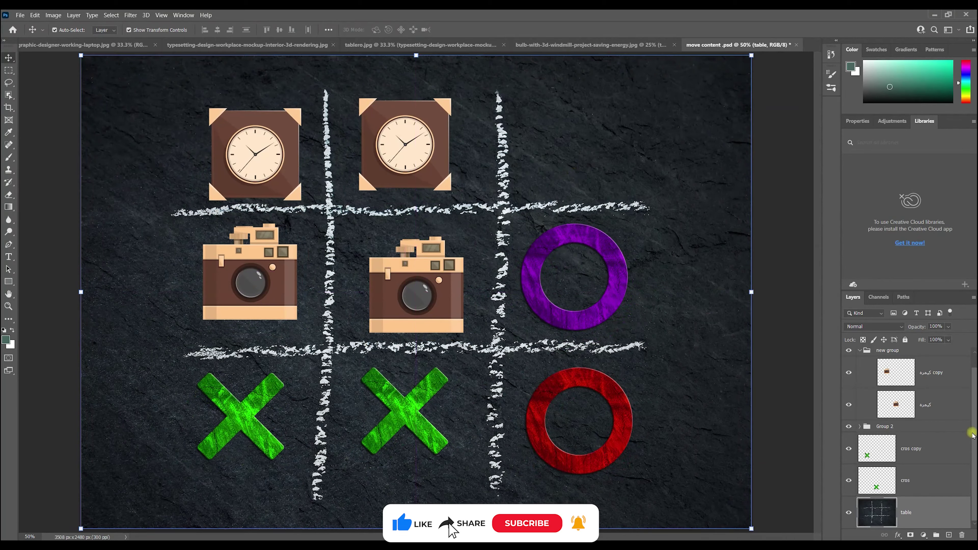
click(907, 339)
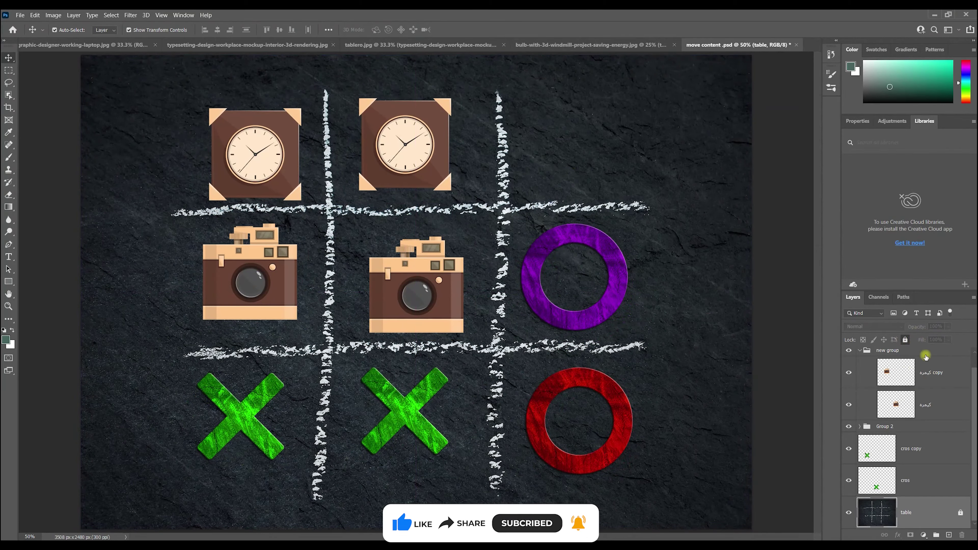
Move both camera layers out of new group to the top of the layer stack.
click(880, 353)
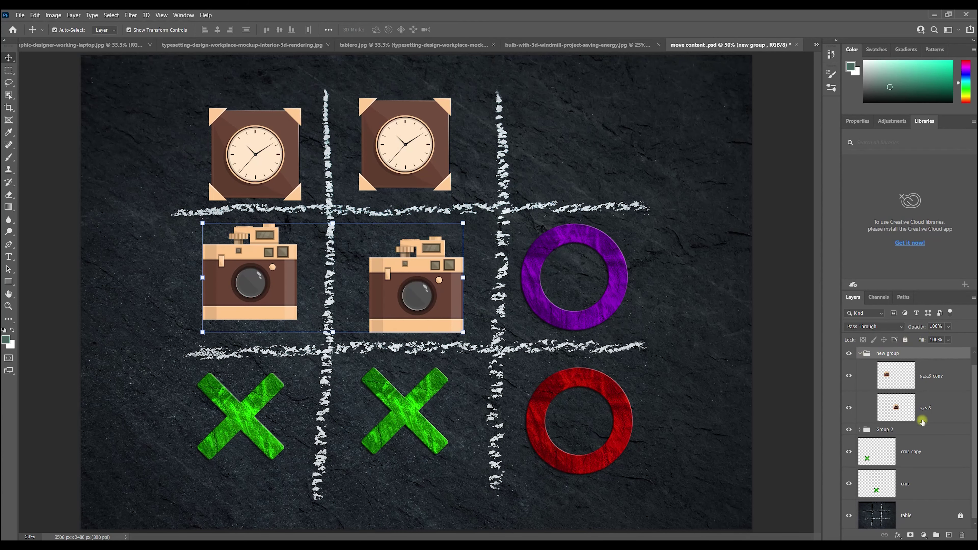
click(885, 453)
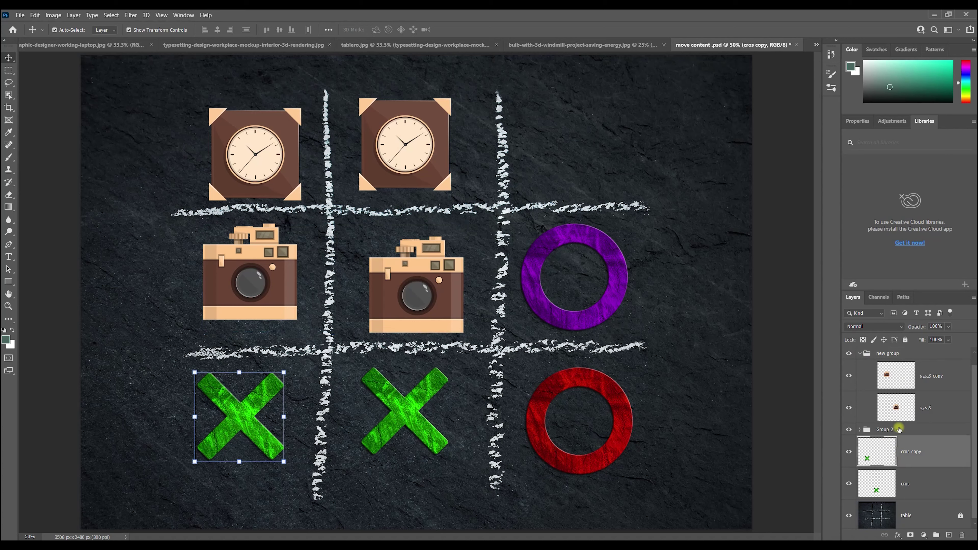
click(883, 356)
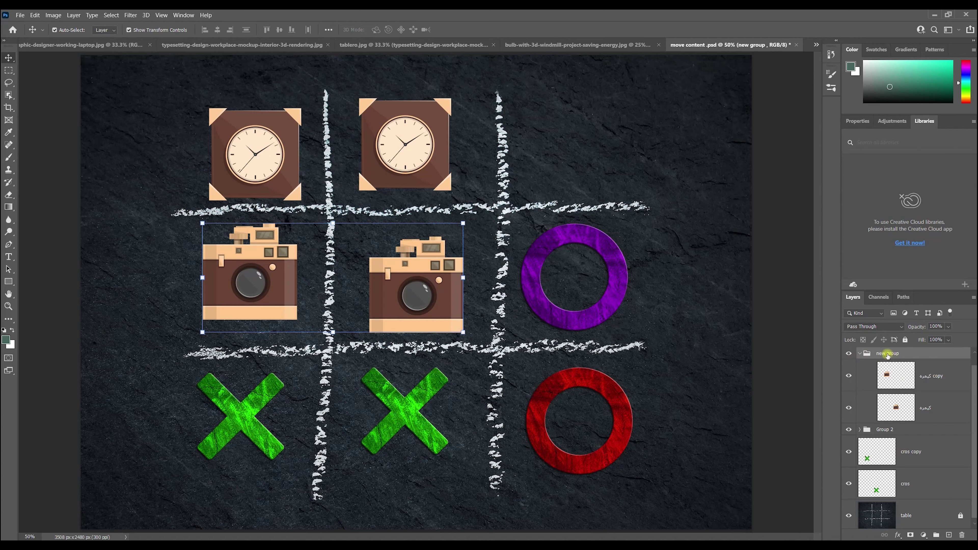
click(895, 376)
ctrl+click(889, 419)
drag(888, 420, 890, 349)
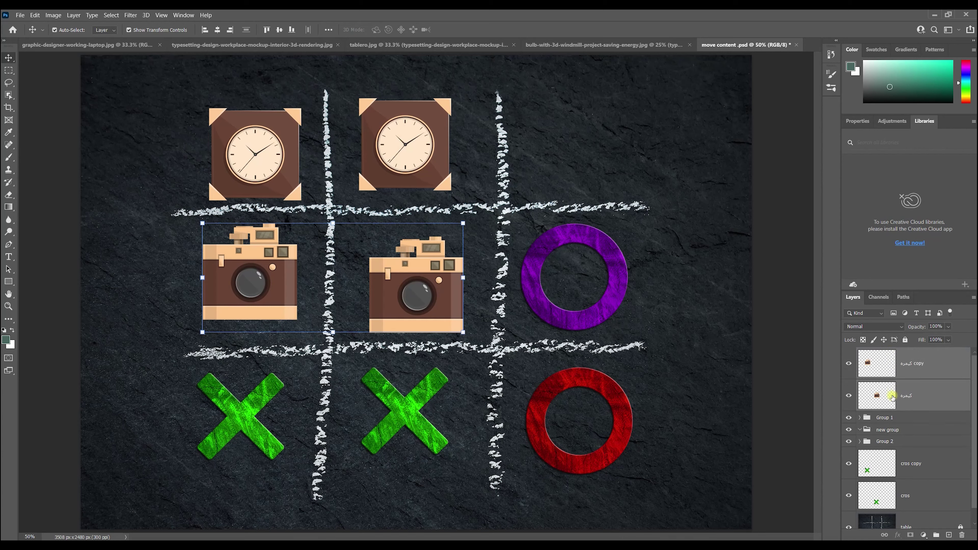
Ungroup Group 1 by deleting only the group and keeping its circle layers, and delete the empty new group.
click(887, 419)
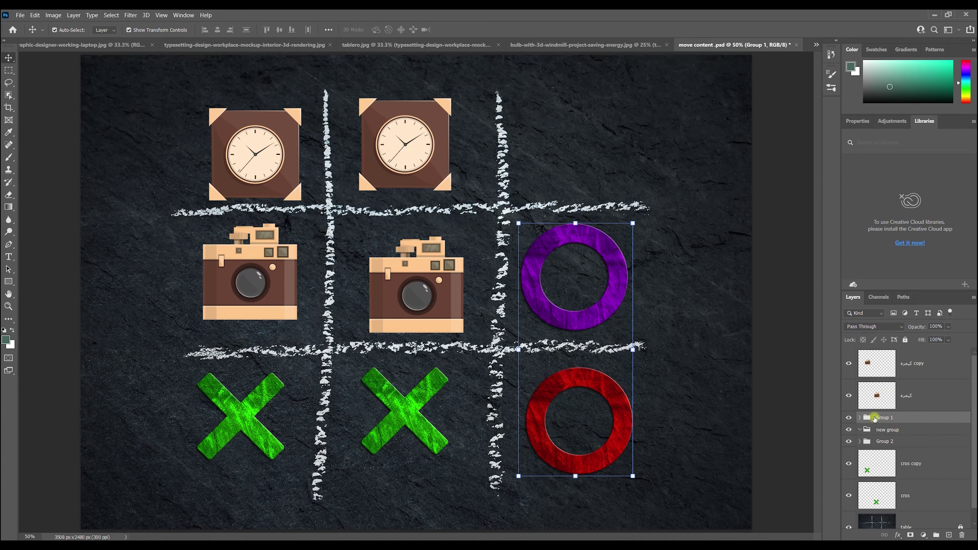
click(961, 534)
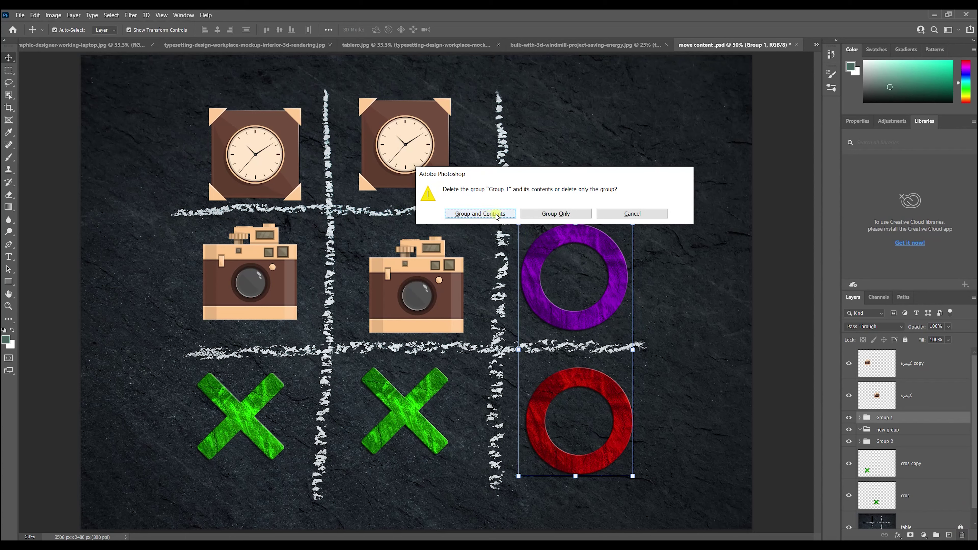
click(553, 212)
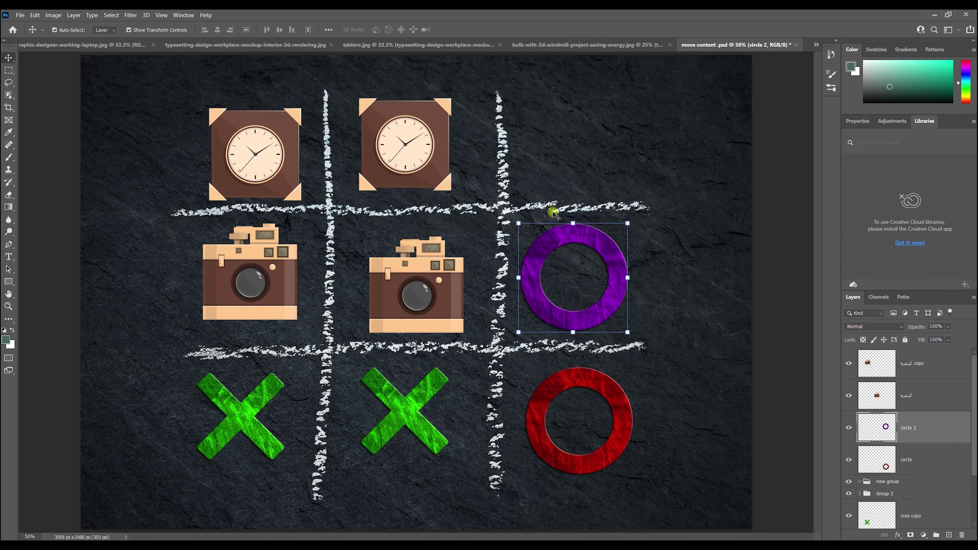
click(893, 483)
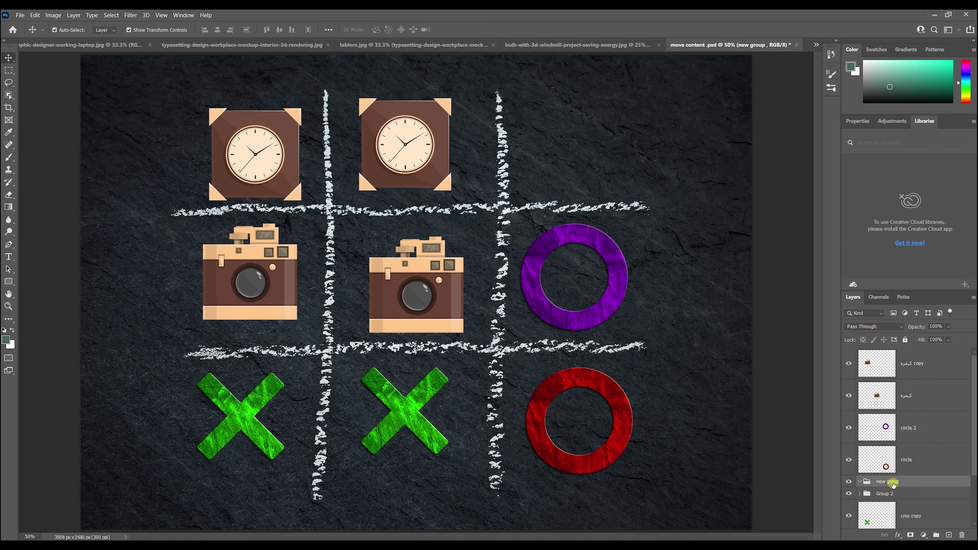
click(961, 536)
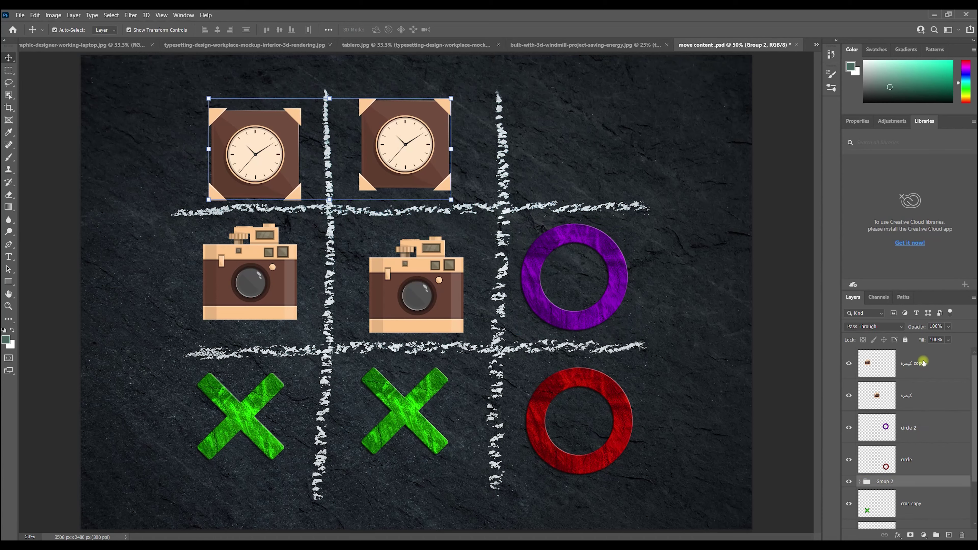
Lower the opacity of the camera in the centre cell to 55%.
click(883, 368)
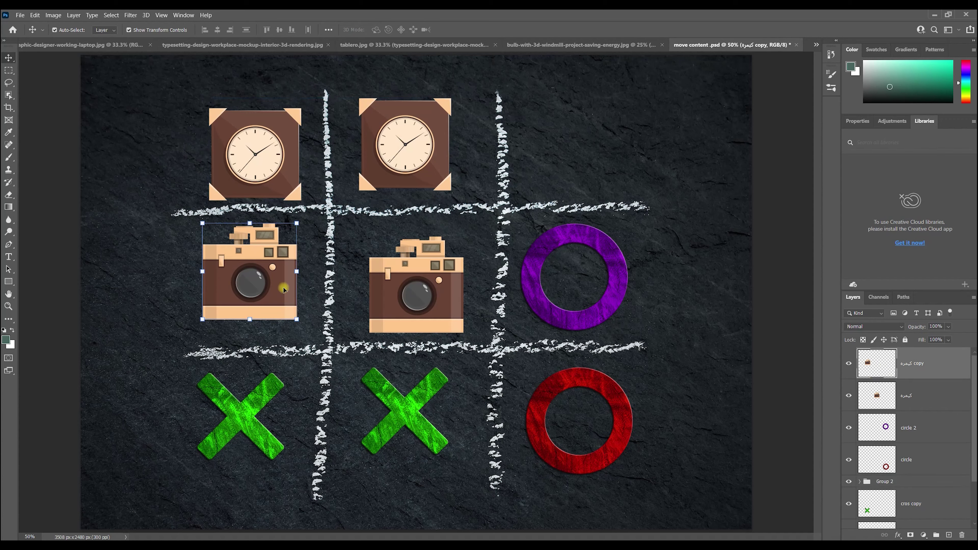
click(402, 291)
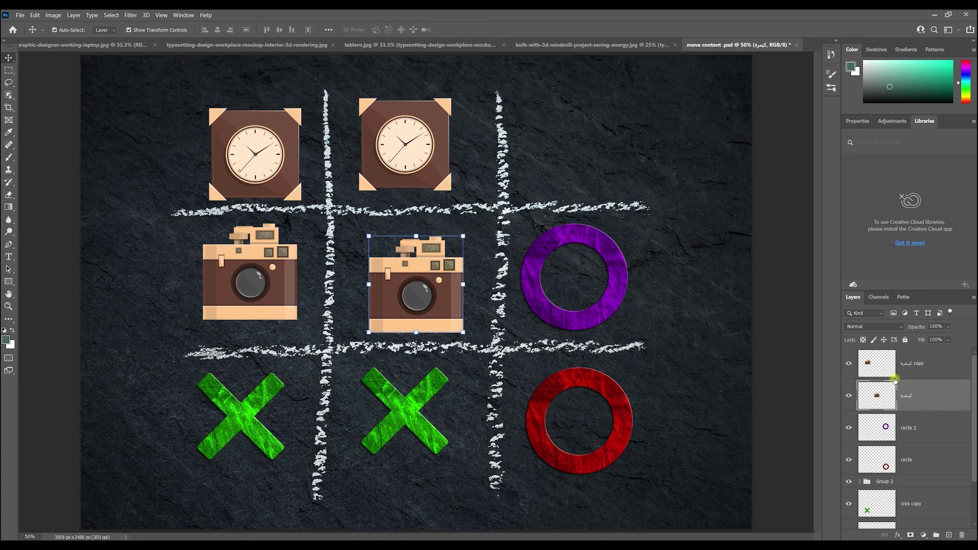
mouse_move(949, 326)
mouse_down()
mouse_move(928, 339)
mouse_move(940, 339)
mouse_up()
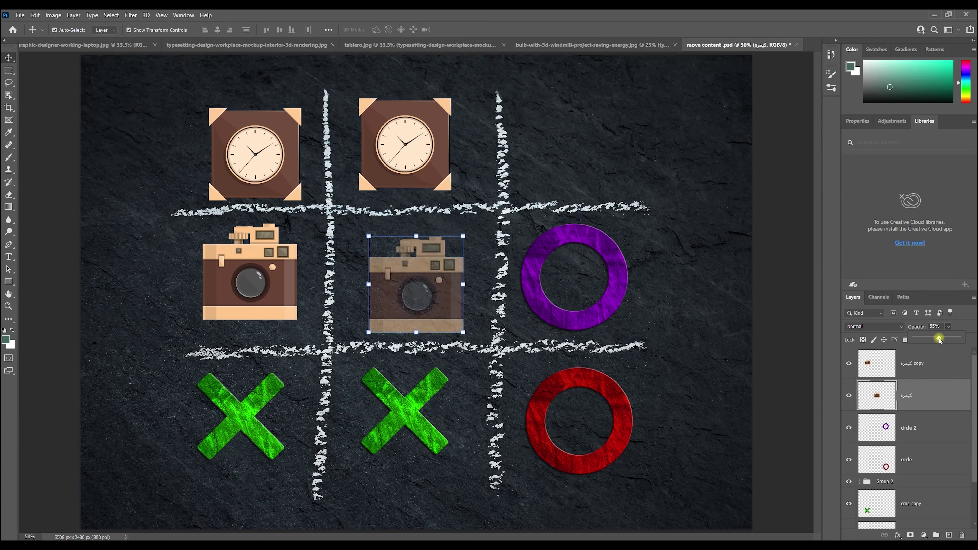
Move the semi-transparent centre camera over the purple circle, set its opacity to 42%, and deselect it.
drag(415, 278, 581, 284)
click(949, 326)
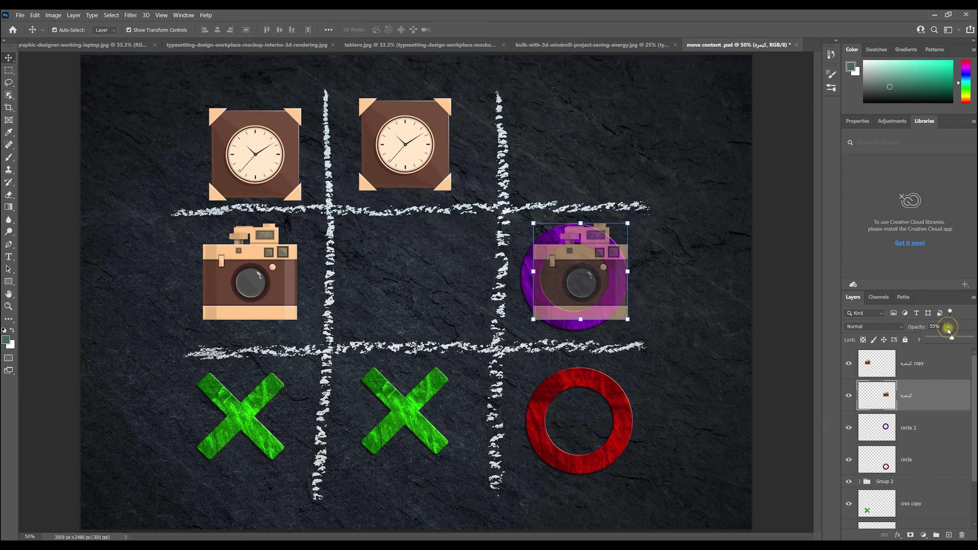
drag(951, 338, 946, 338)
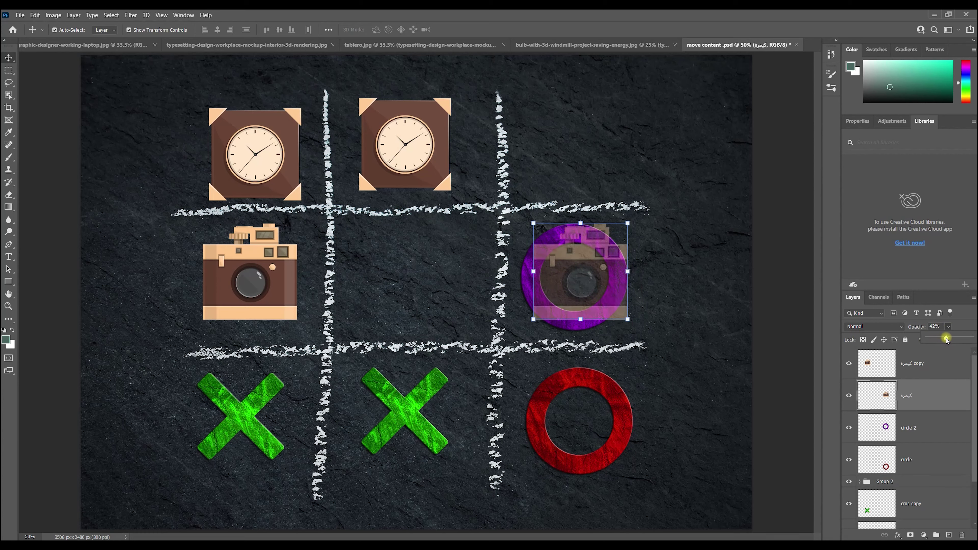
click(706, 345)
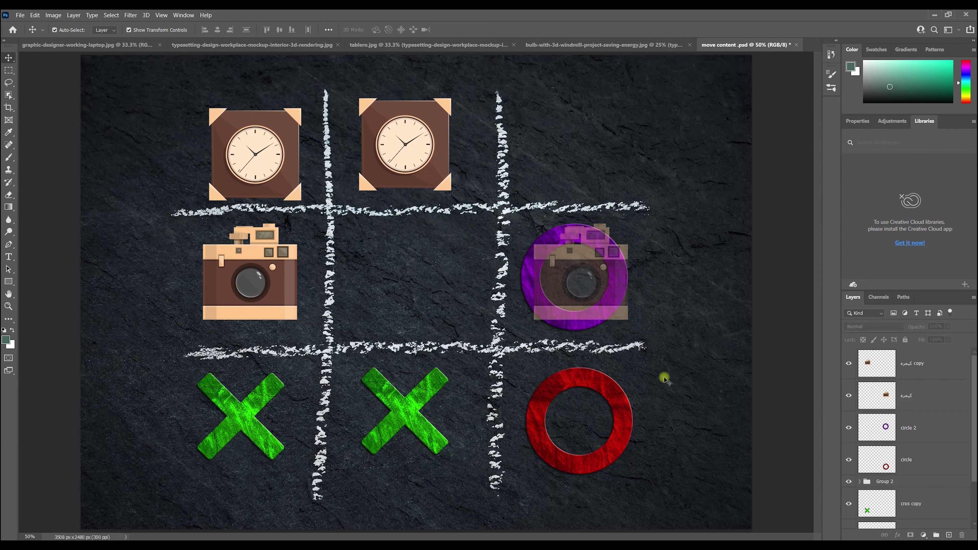
Move the red circle onto the bottom-middle cross, try its opacity at 34%, and restore it to 100%.
drag(609, 461, 438, 457)
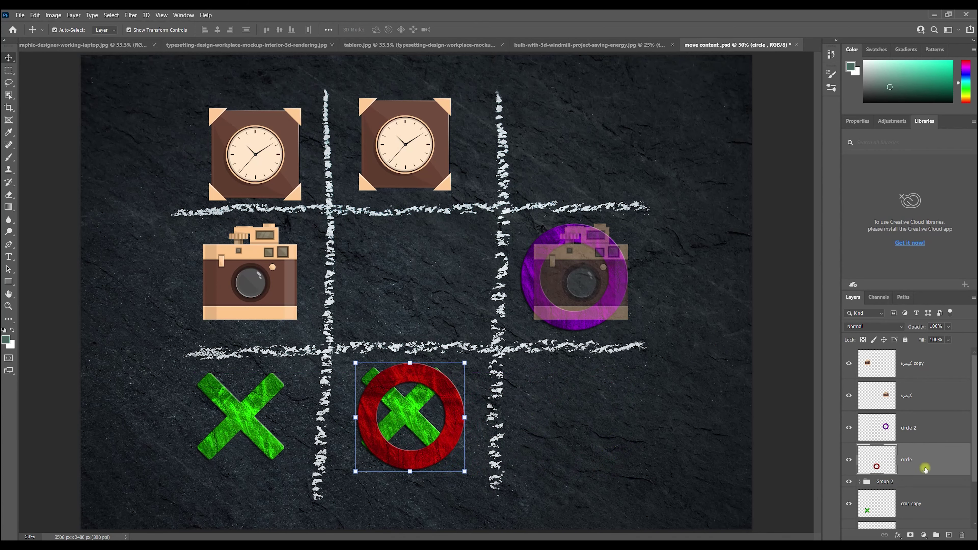
click(949, 342)
drag(932, 341, 931, 342)
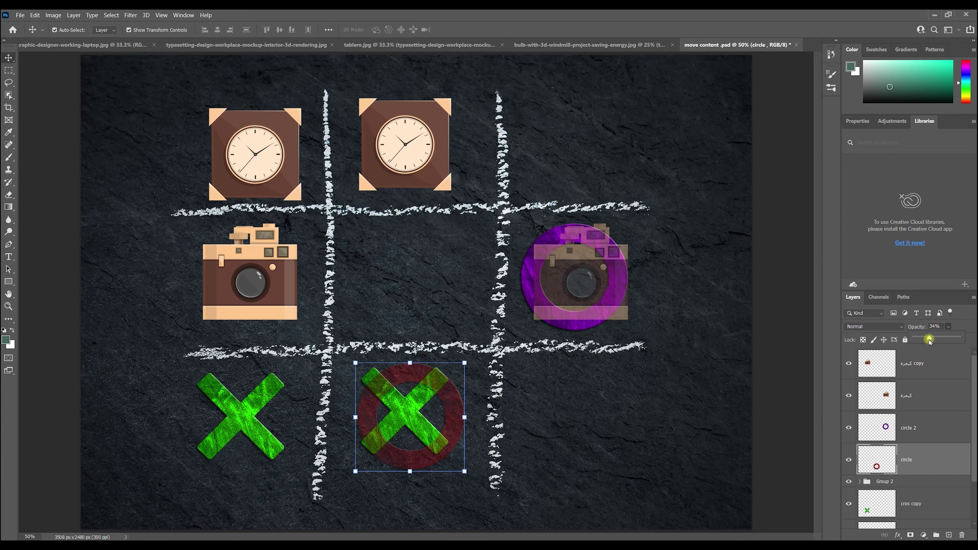
drag(929, 341, 965, 336)
click(970, 314)
click(949, 342)
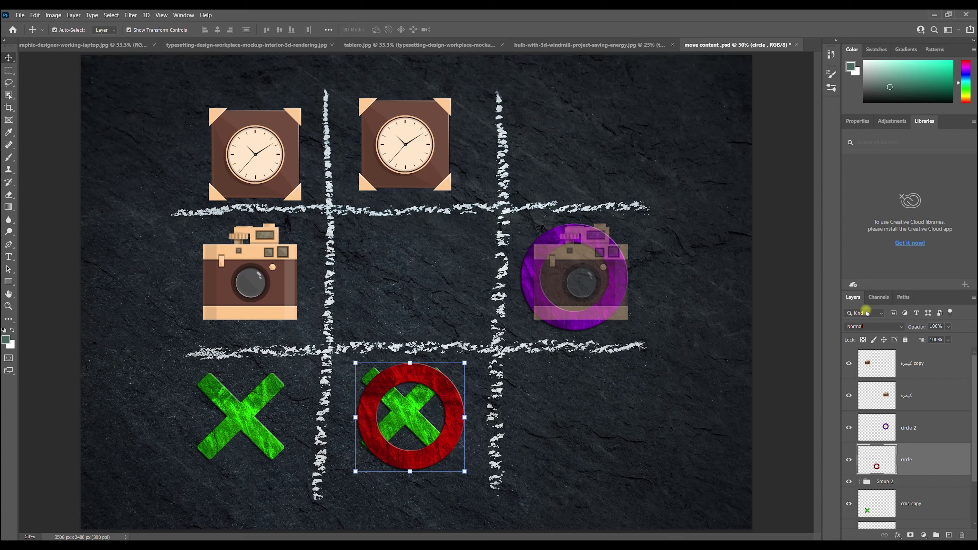
click(863, 332)
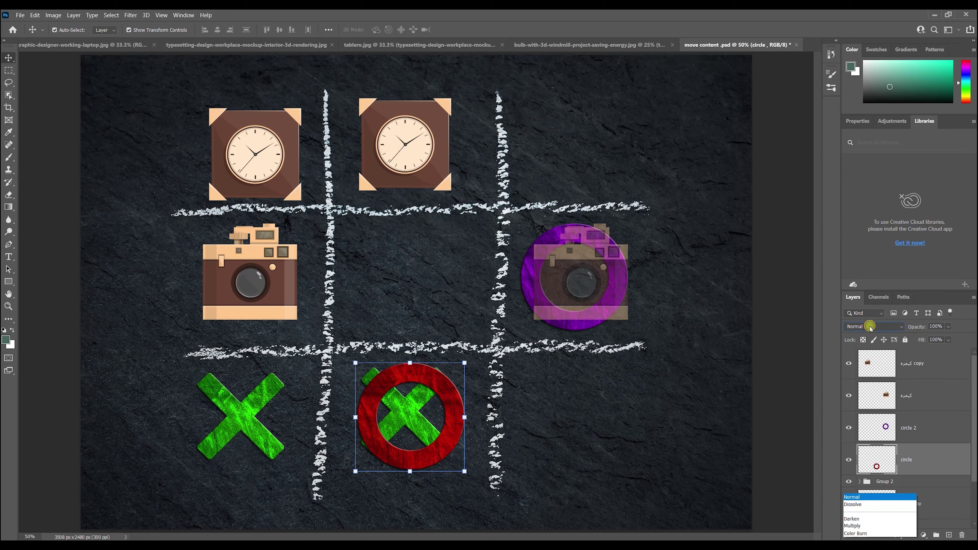
click(970, 310)
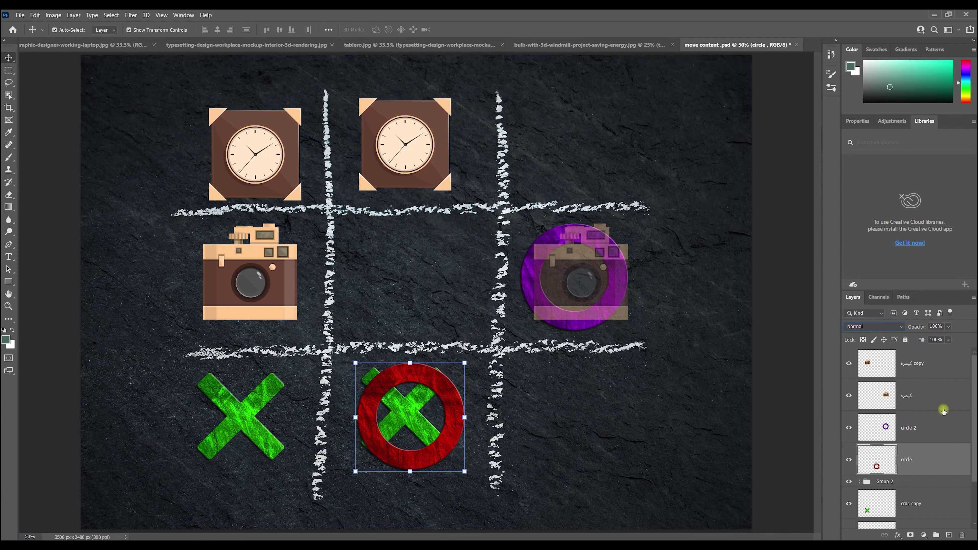
scroll(909, 396, down, 2)
scroll(912, 443, up, 2)
Filter the layer list by Name with "کیم", clear the search text, and switch the filter back to Kind.
click(879, 314)
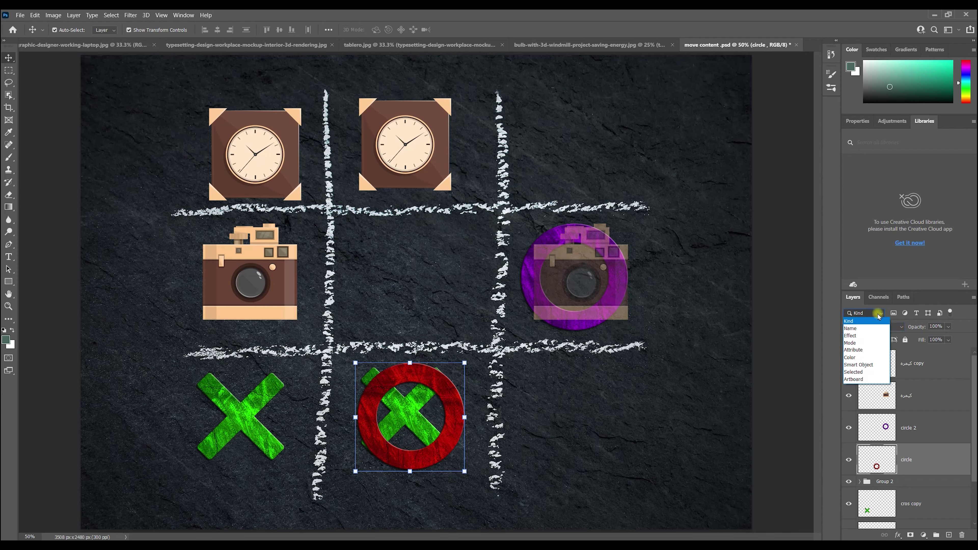
click(862, 329)
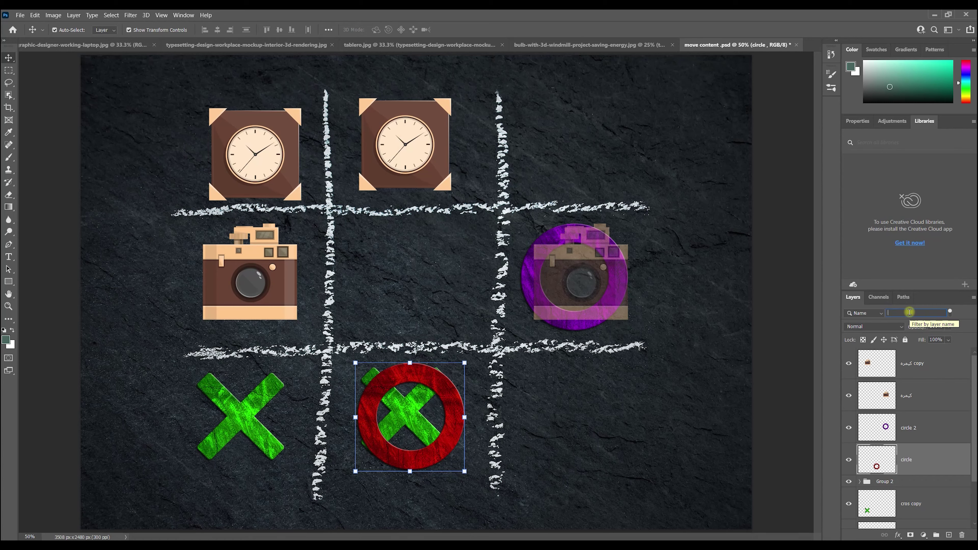
text(ز)
key(BackSpace)
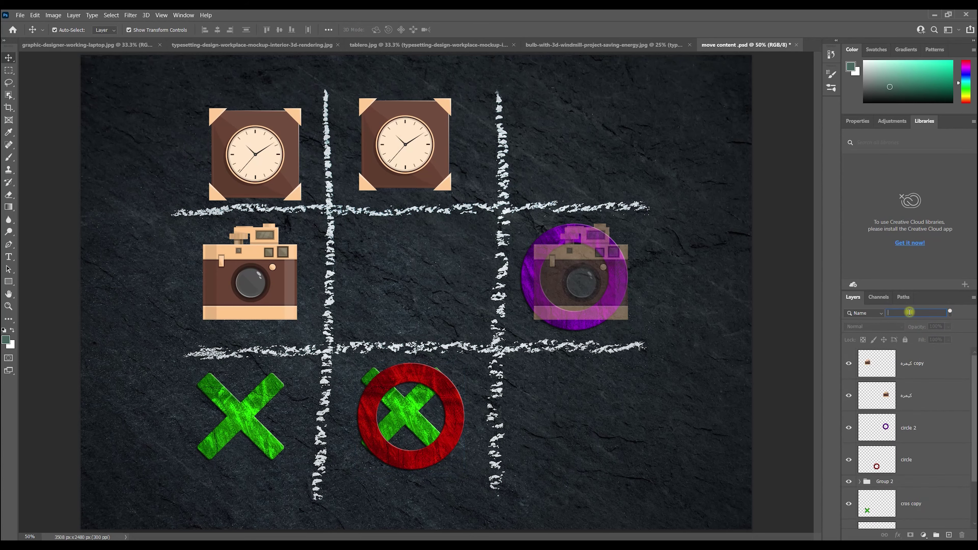
text(کیم)
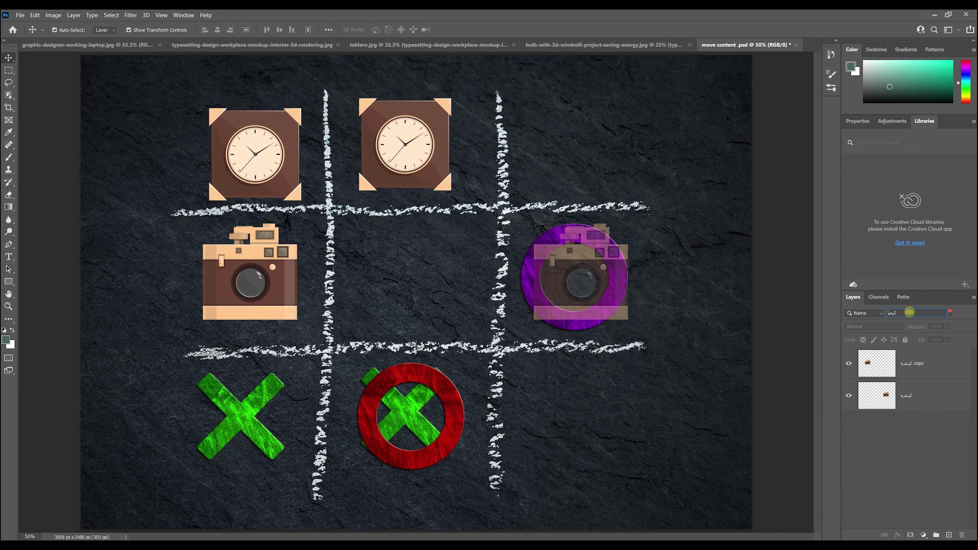
key(BackSpace)
key(BackSpace)
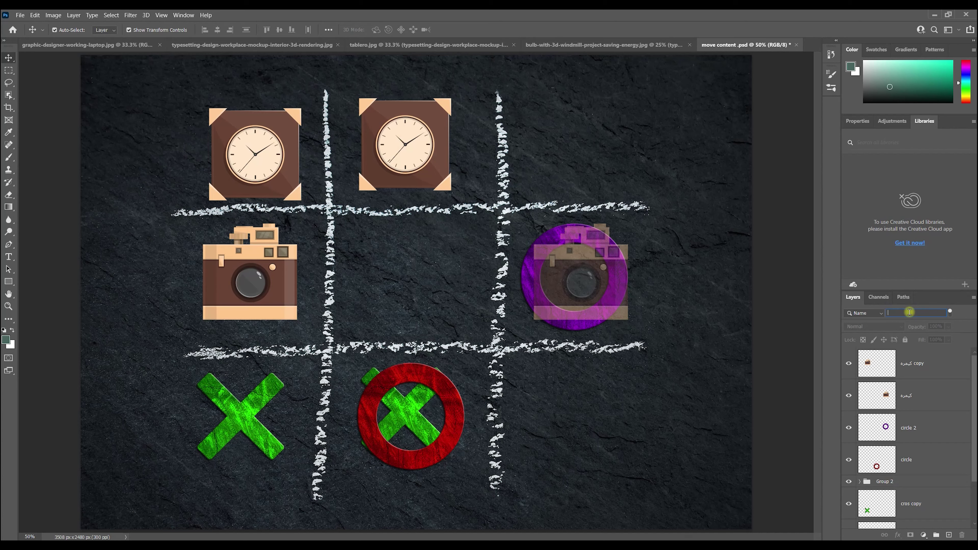
key(Escape)
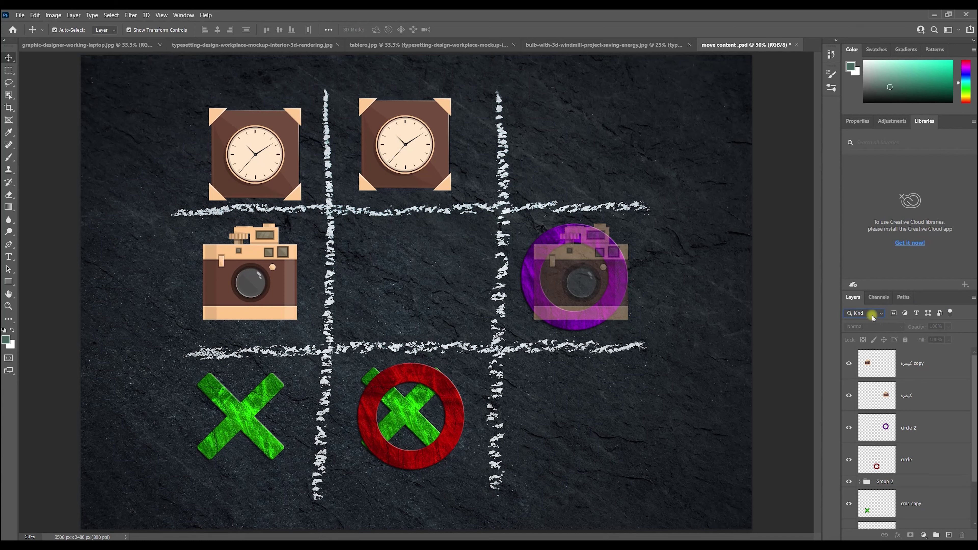
Apply an Outer Glow effect with a size of 92 px to the camera copy layer.
click(879, 402)
click(879, 365)
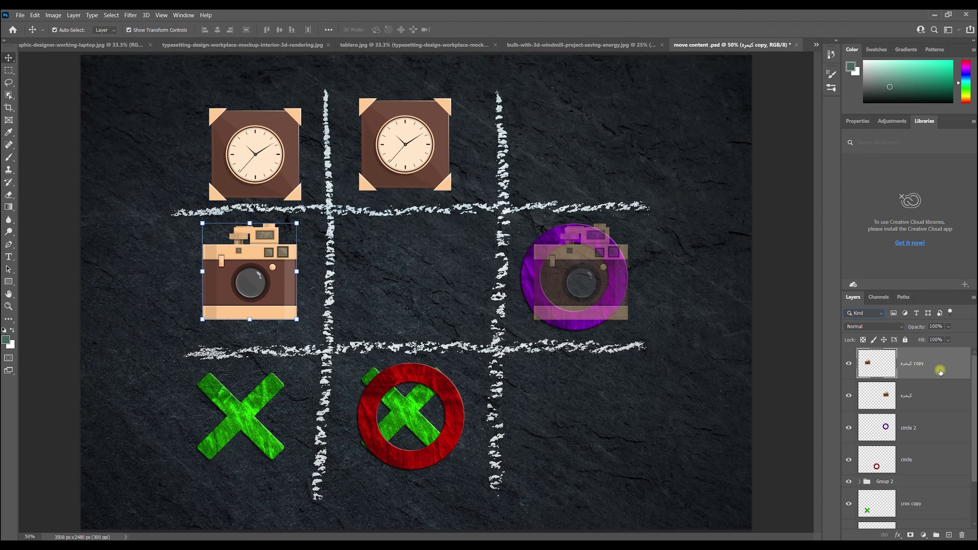
click(901, 537)
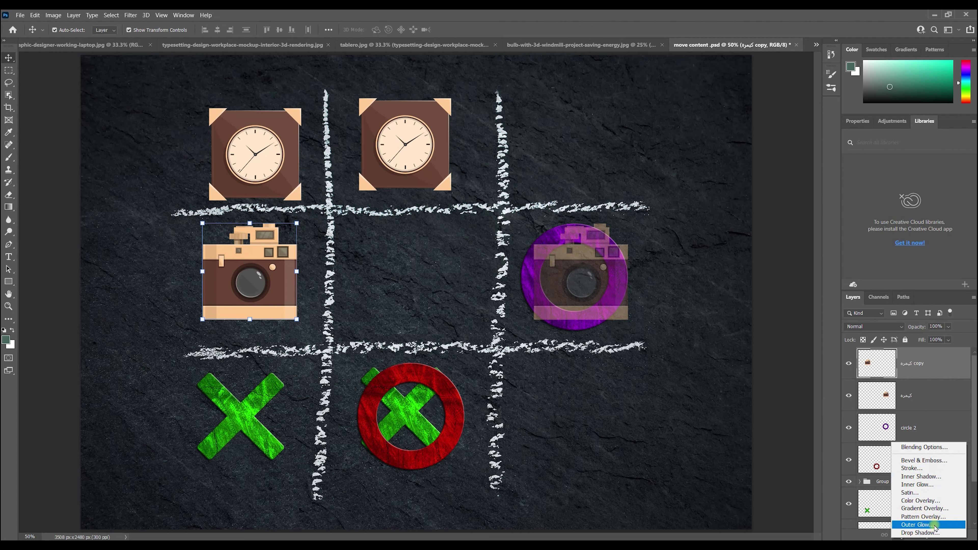
click(923, 528)
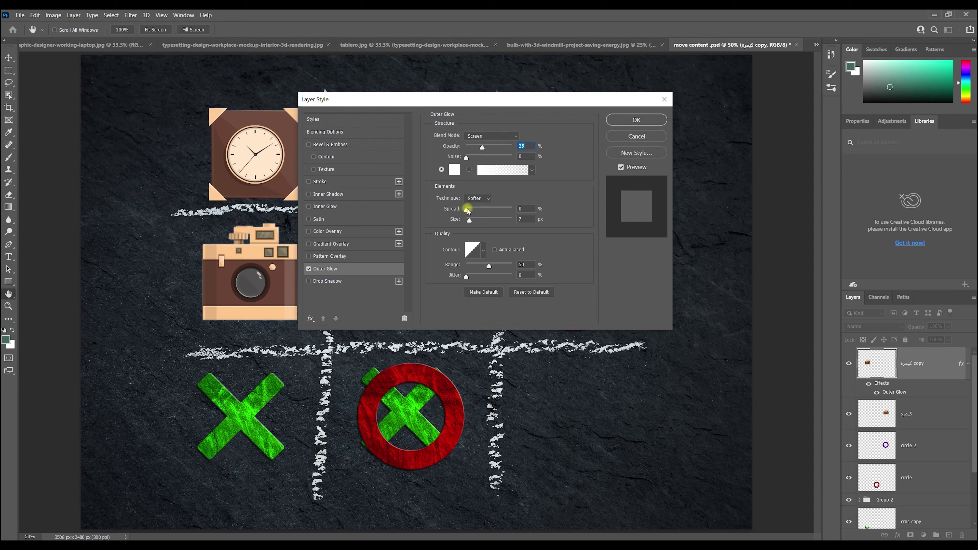
drag(471, 223, 485, 222)
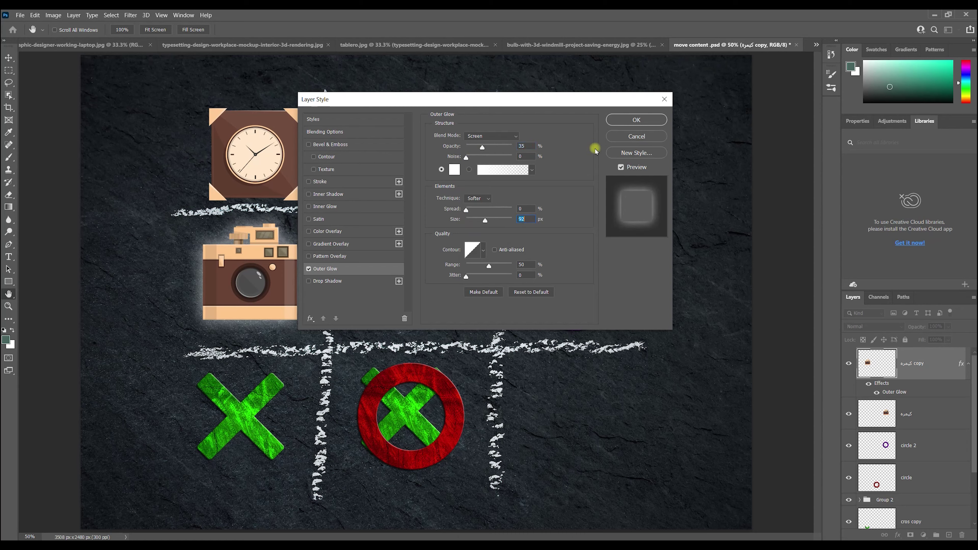
click(652, 121)
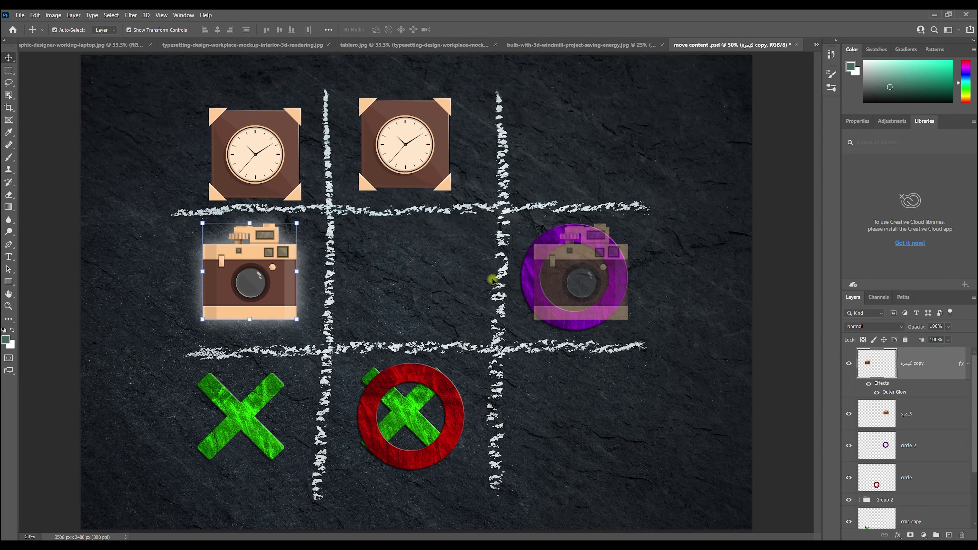
Filter the layer list by the Outer Glow effect and return the filter to Kind.
click(873, 313)
click(868, 336)
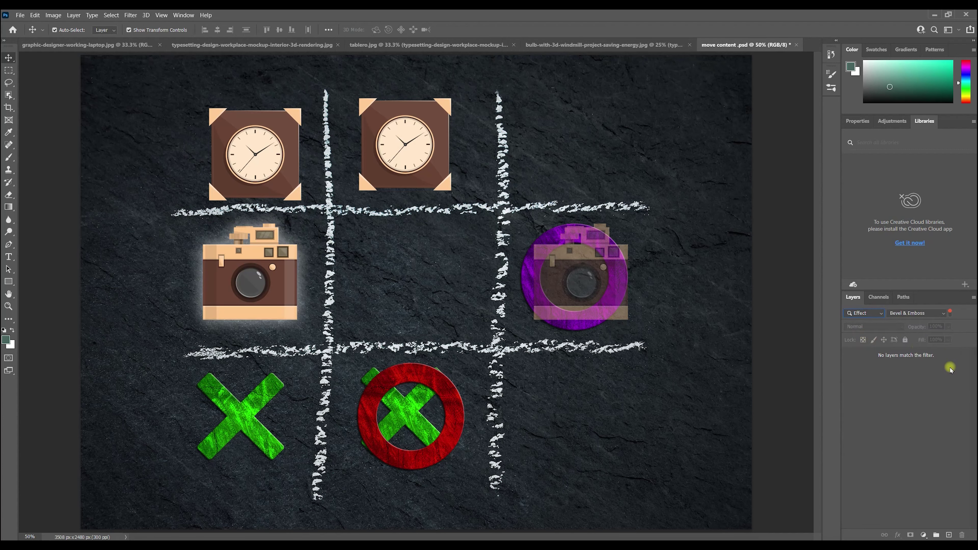
click(938, 314)
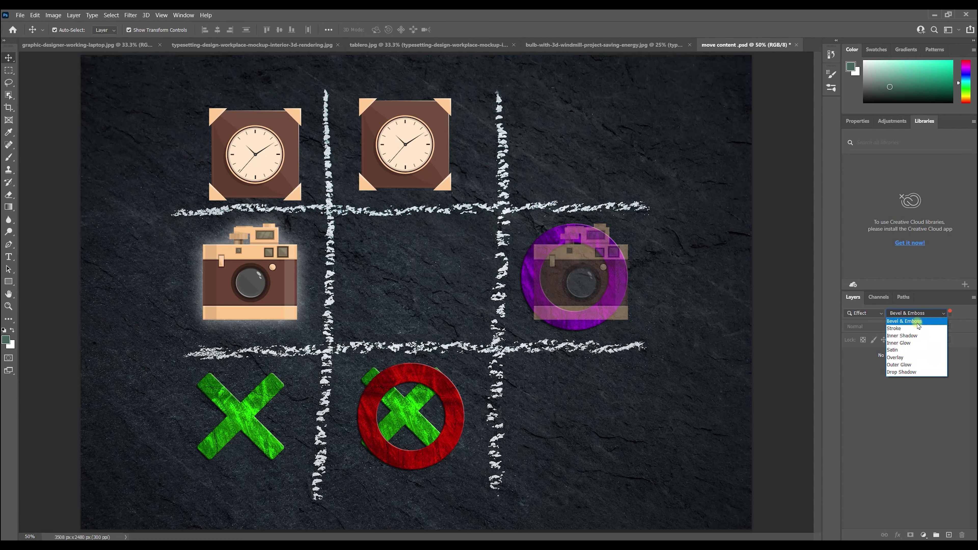
click(914, 365)
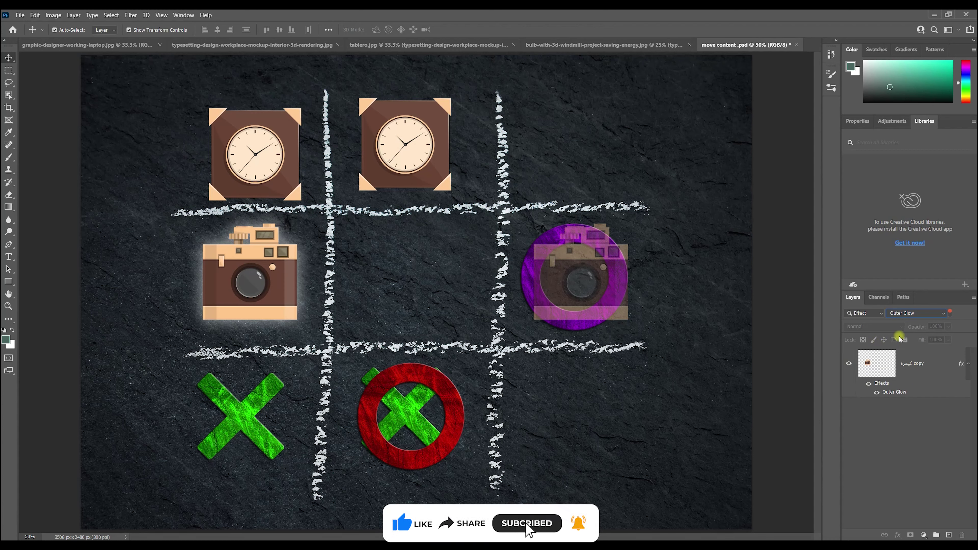
click(867, 314)
click(866, 322)
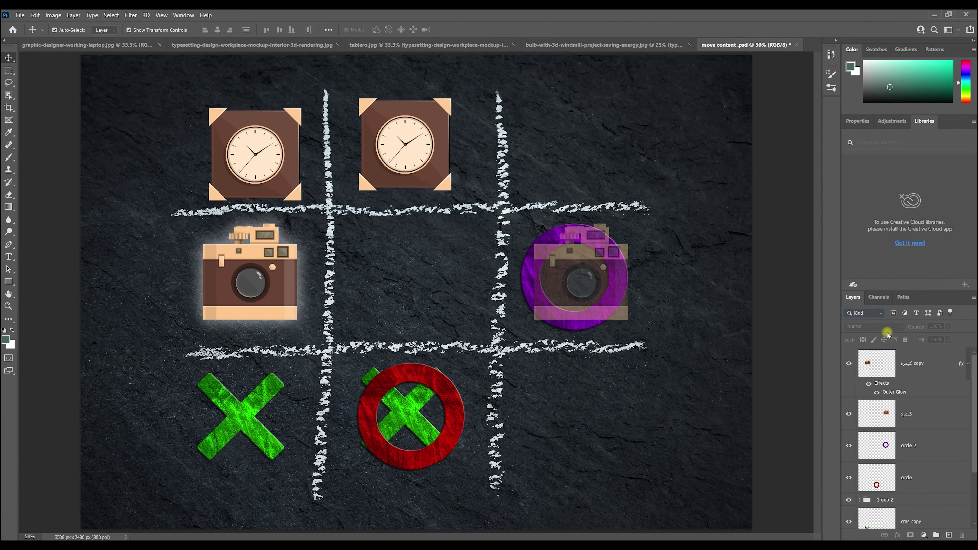
Switch the layer list filter to Smart Object and Artboard, and return it to Kind.
click(868, 314)
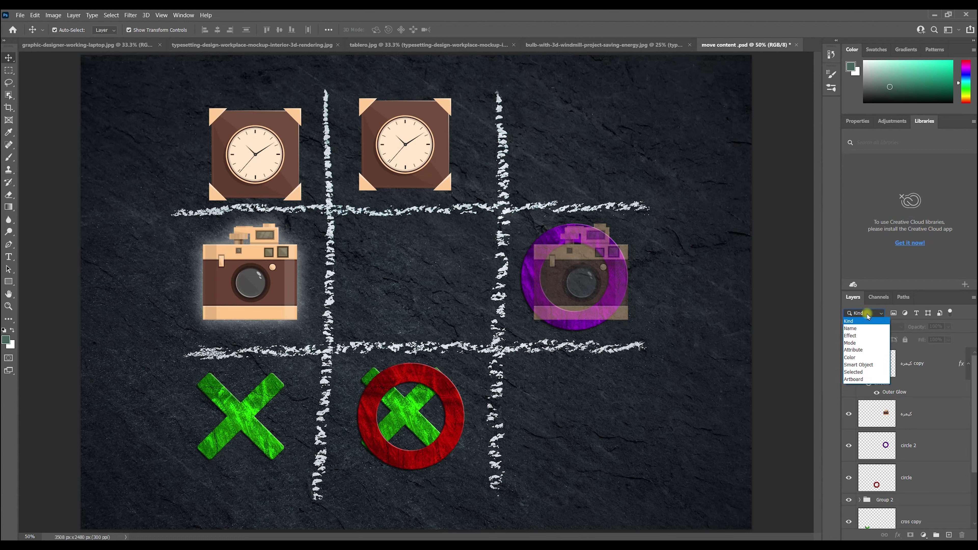
click(867, 365)
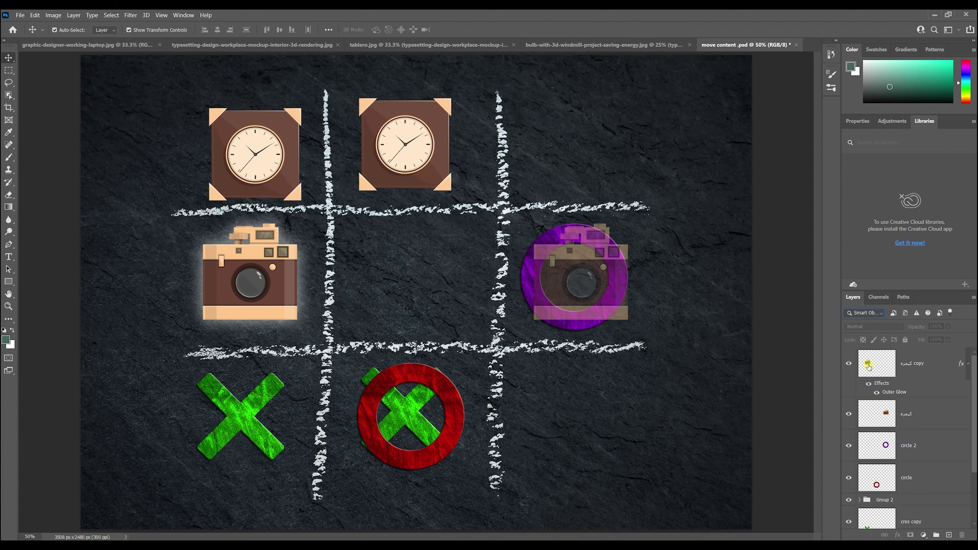
click(876, 313)
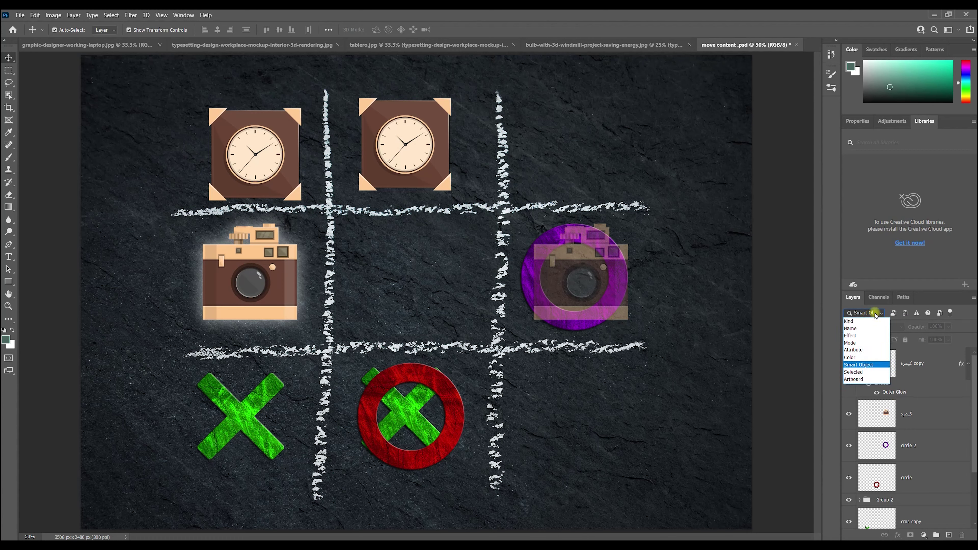
click(862, 379)
click(864, 313)
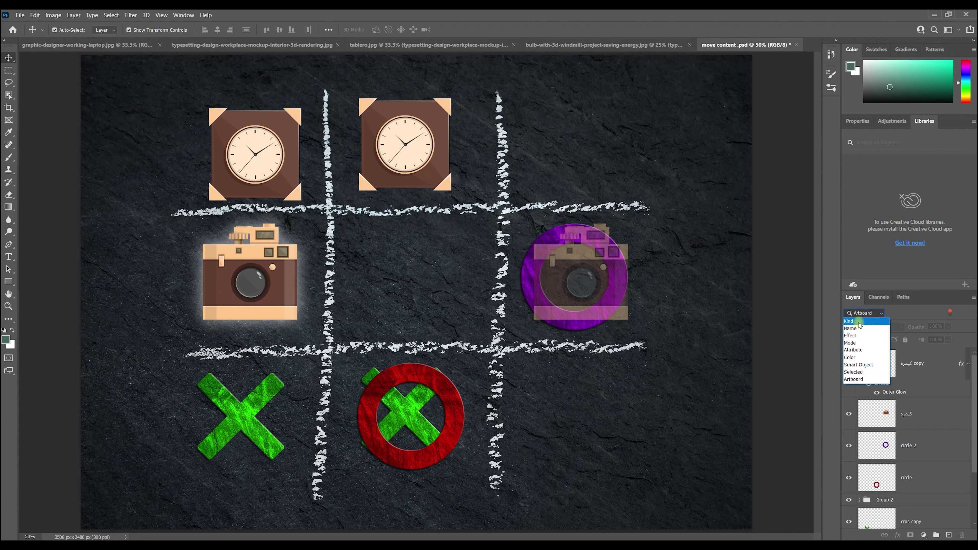
click(859, 323)
Switch the layer list filter to Name and set it back to Kind.
click(876, 313)
click(863, 330)
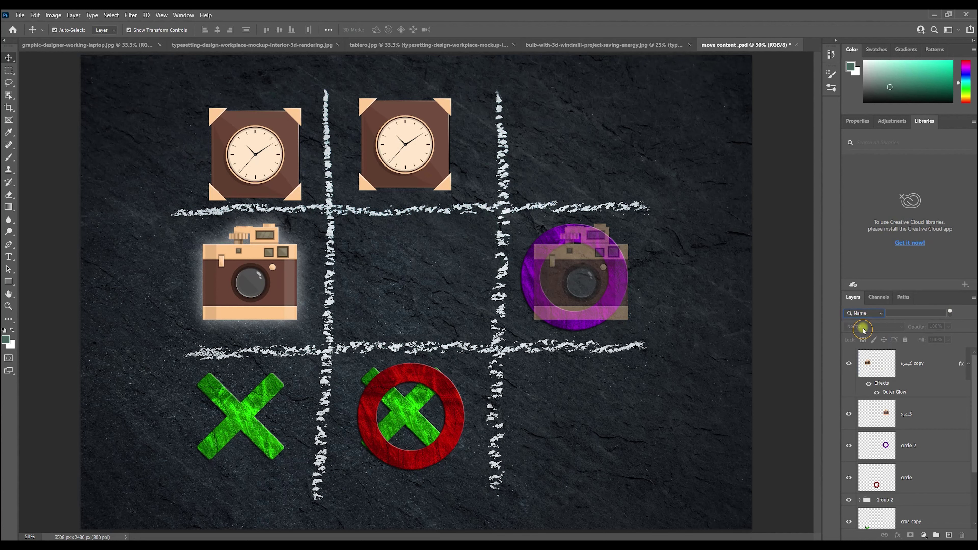
click(866, 313)
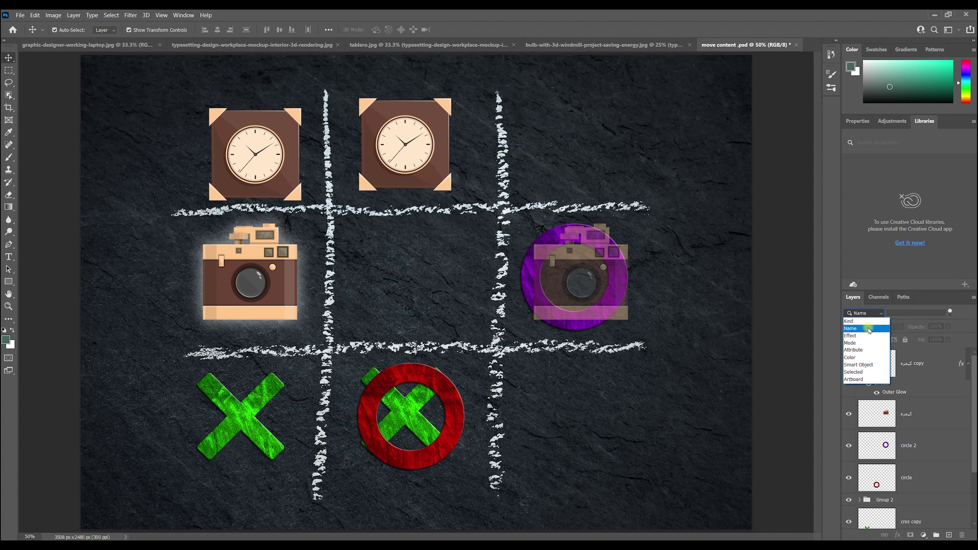
click(918, 312)
click(867, 313)
click(850, 321)
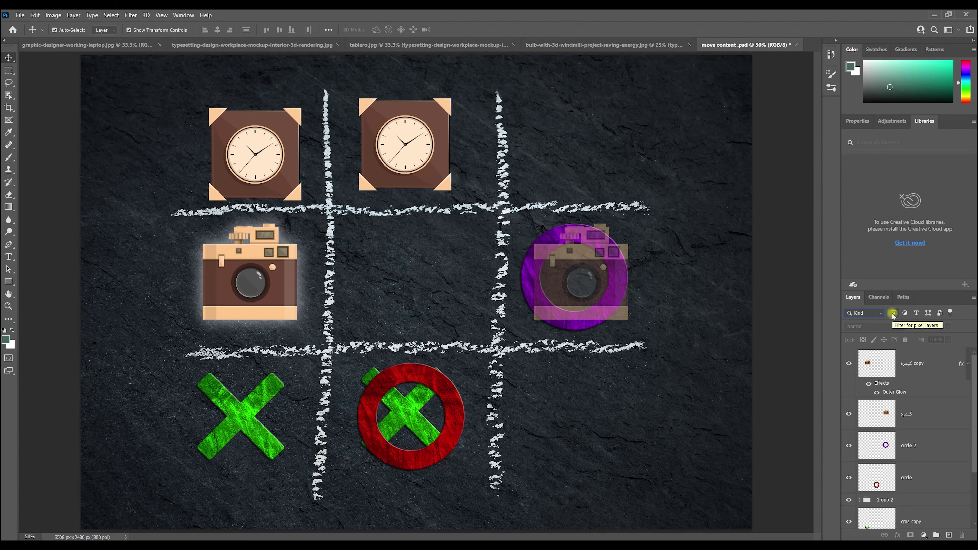
Apply a Motion Blur to the red circle layer with an angle of 0° and a distance of 78 pixels.
click(871, 417)
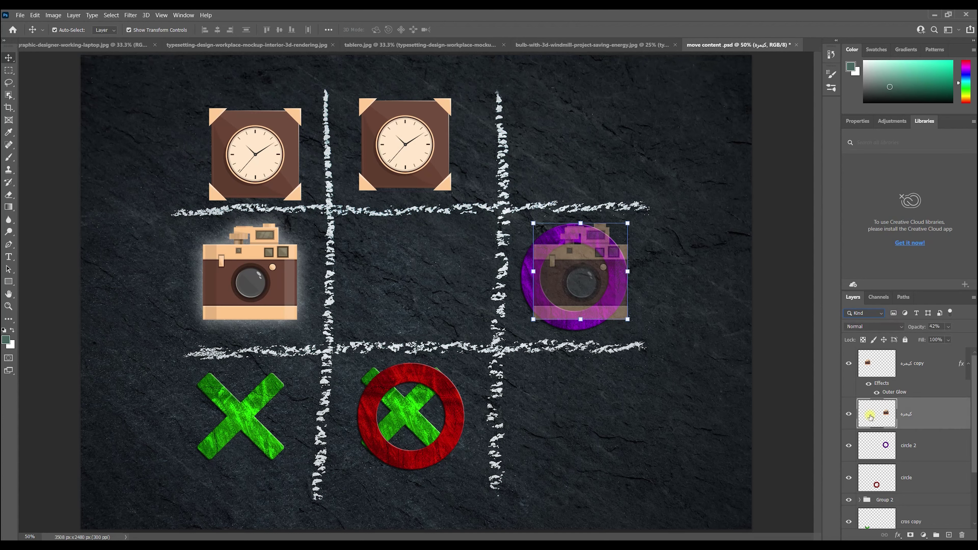
click(892, 476)
click(131, 15)
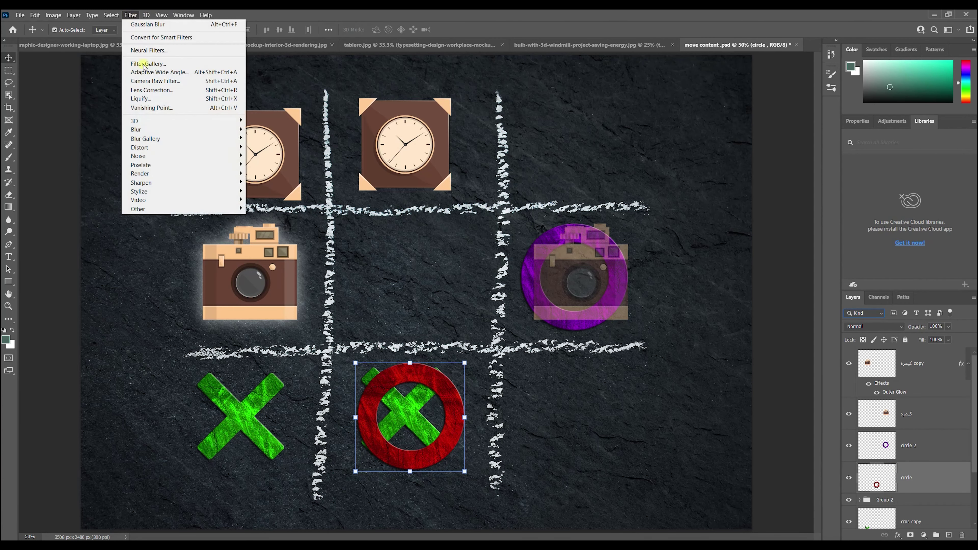
mouse_move(212, 130)
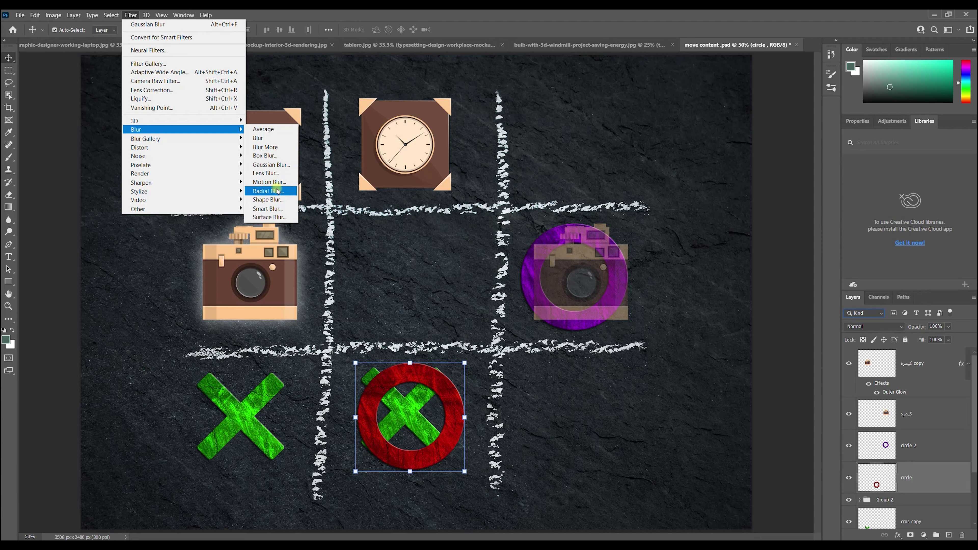
click(269, 182)
mouse_move(437, 285)
mouse_down()
mouse_move(427, 288)
mouse_move(443, 288)
mouse_up()
click(535, 135)
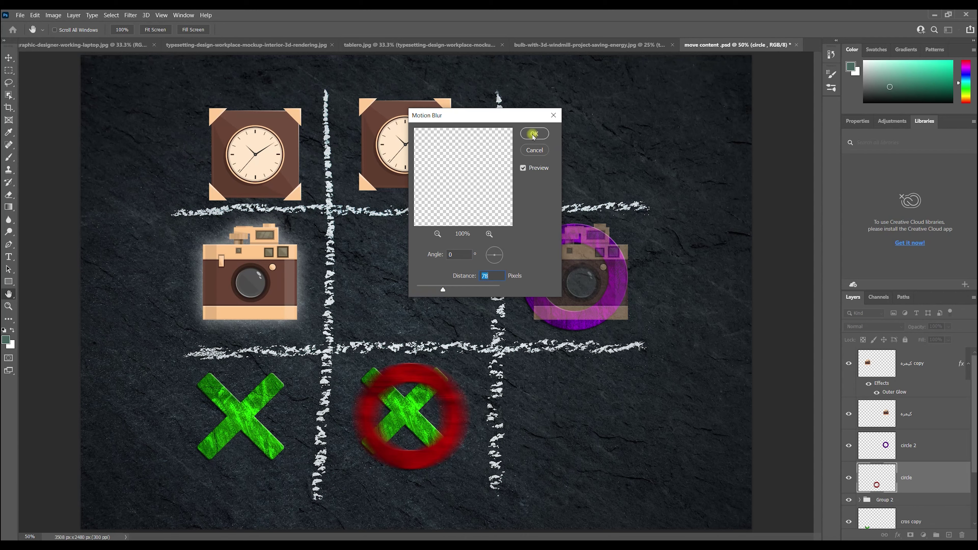
Filter the layer list for pixel layers, switch to adjustment layers, and clear the filter.
click(894, 314)
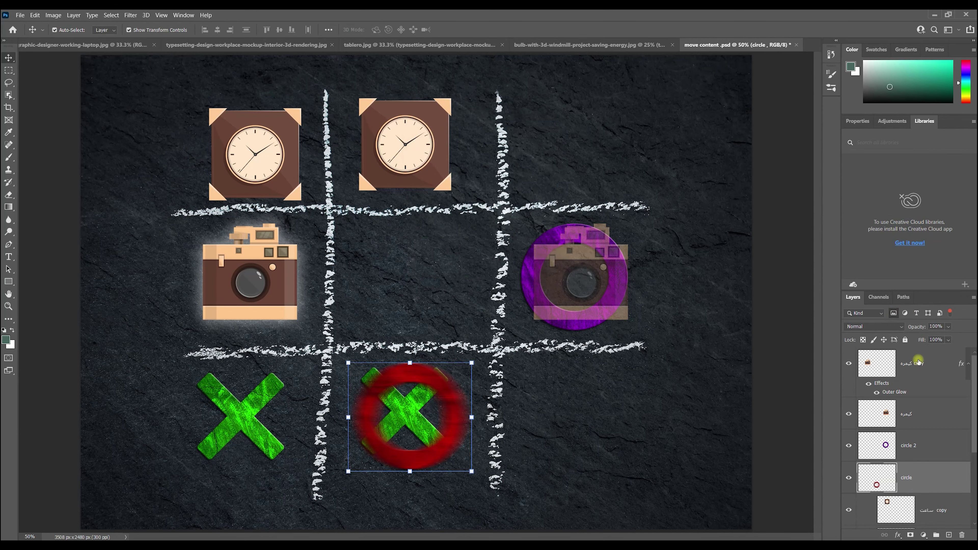
click(905, 314)
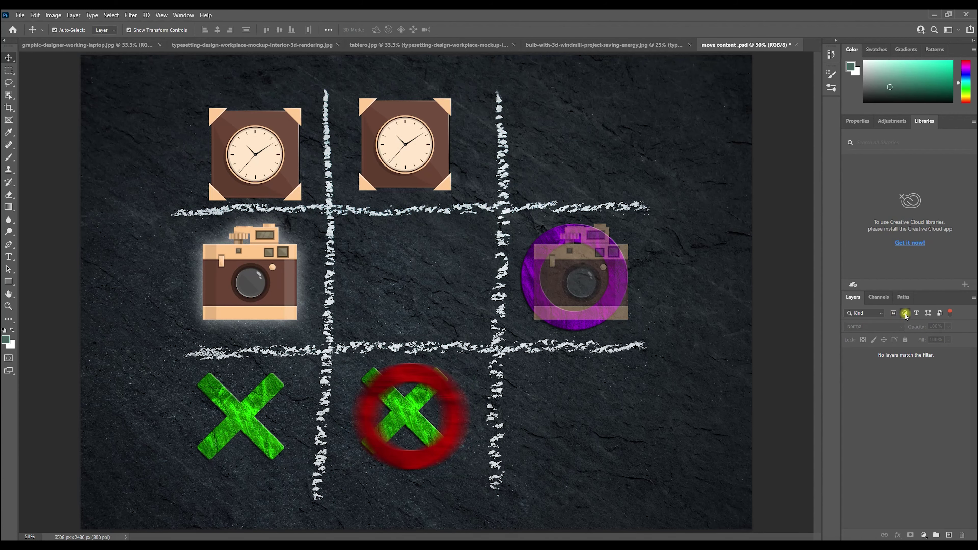
click(906, 314)
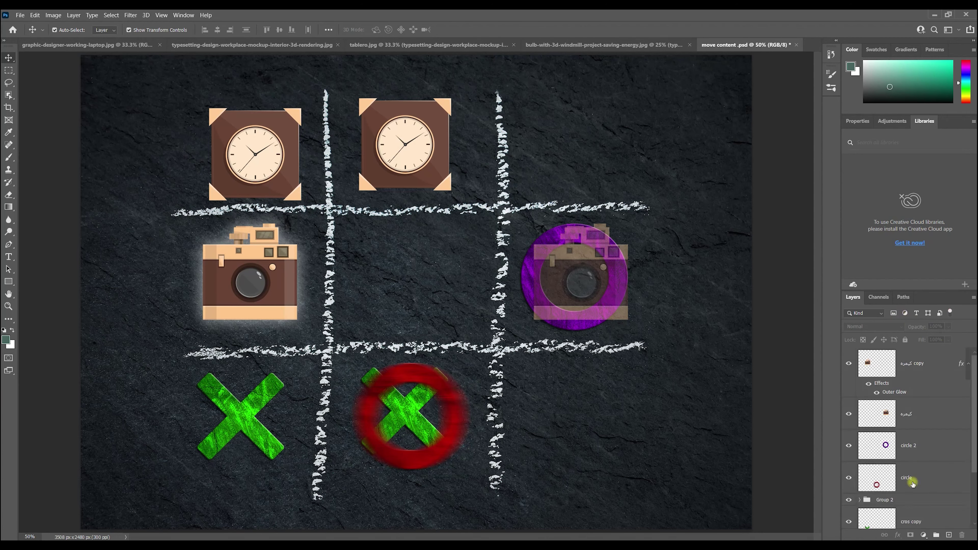
Examine the available fill and adjustment layer types without adding one.
click(925, 536)
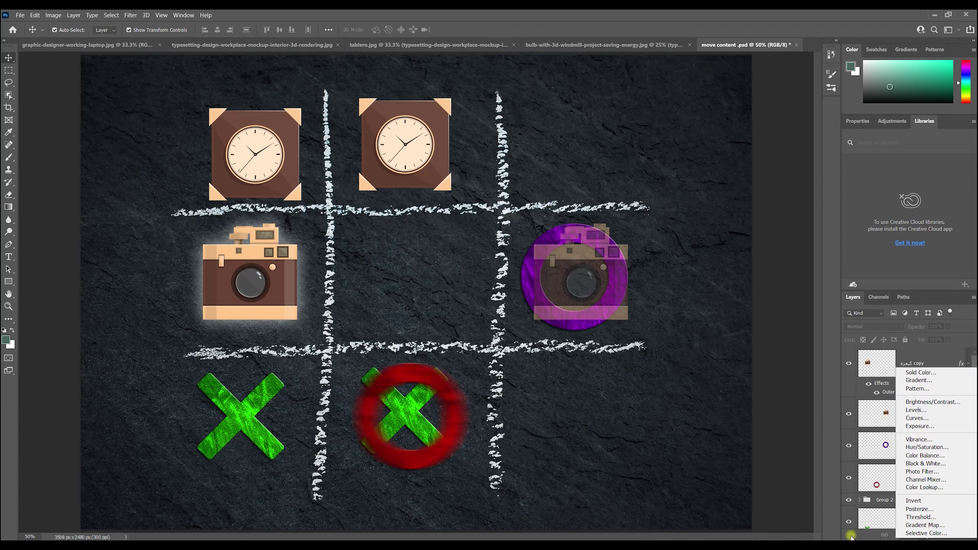
key(Escape)
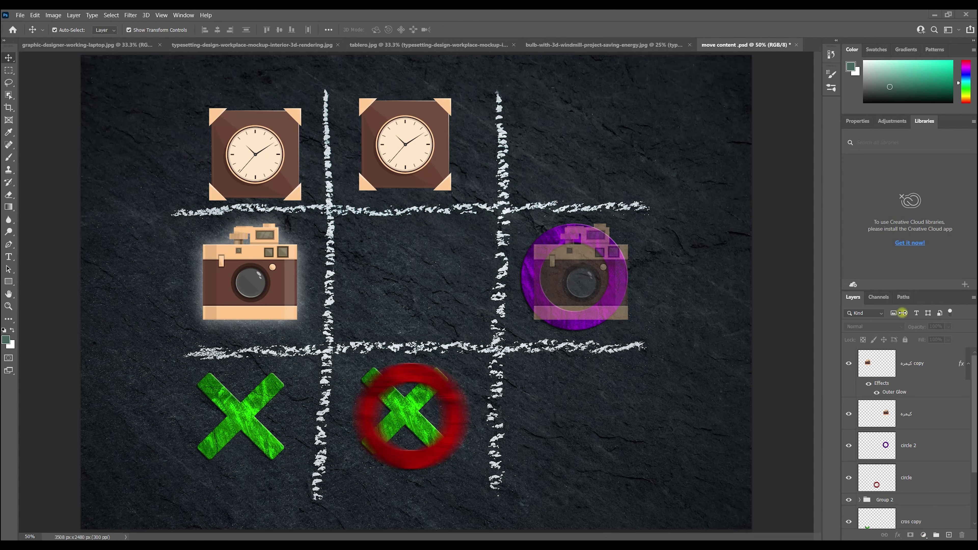
key(space)
Place a "Lorem Ipsum" text layer across the middle row, and turn the layer list's type layer filter on and off.
click(8, 256)
click(443, 284)
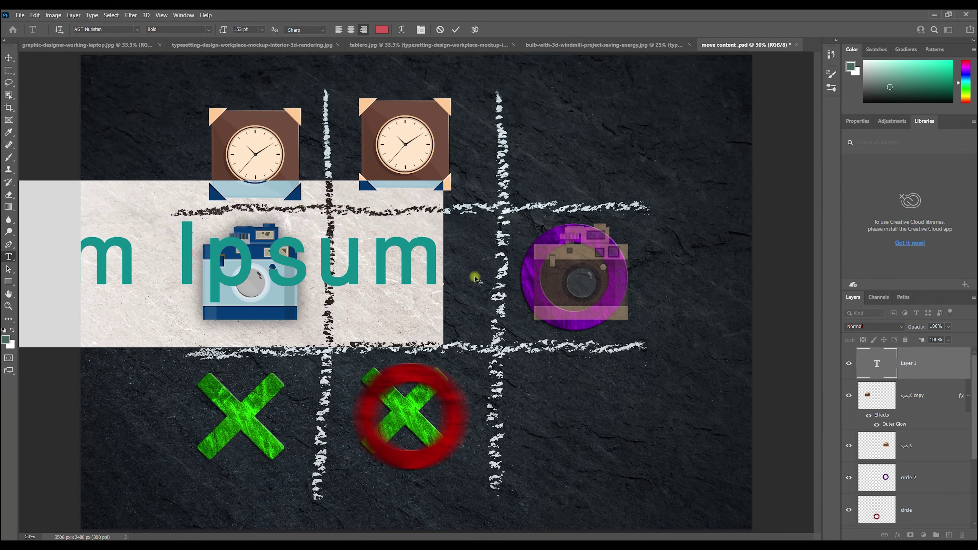
click(7, 59)
drag(289, 269, 560, 289)
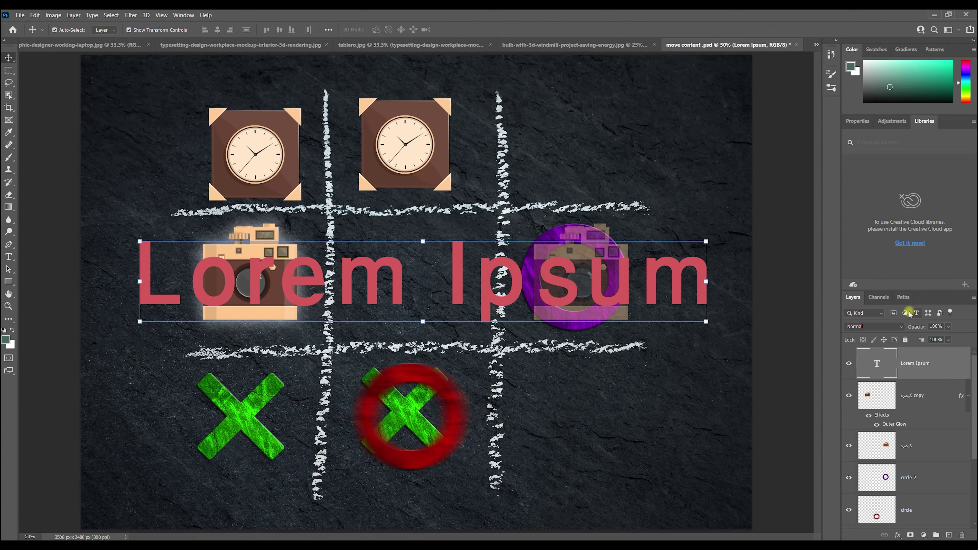
click(916, 314)
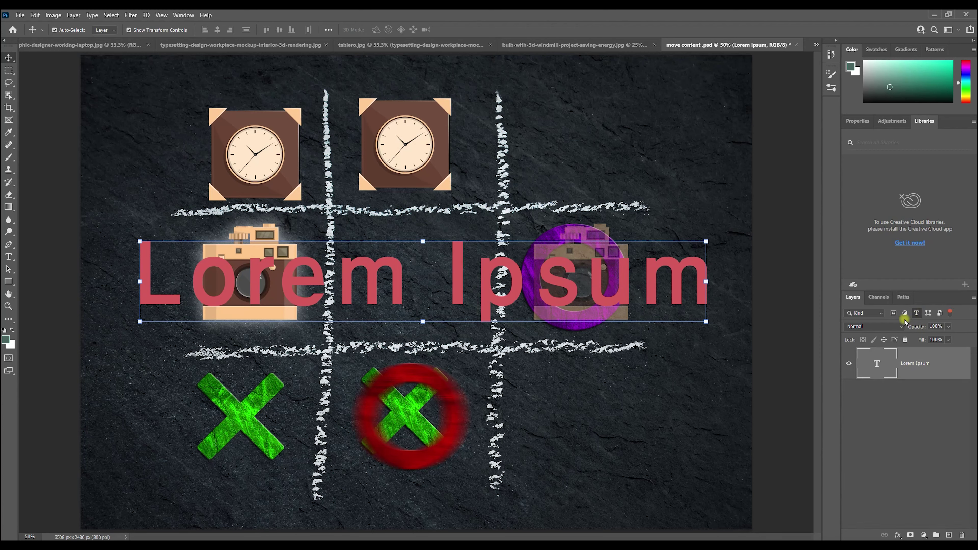
click(915, 314)
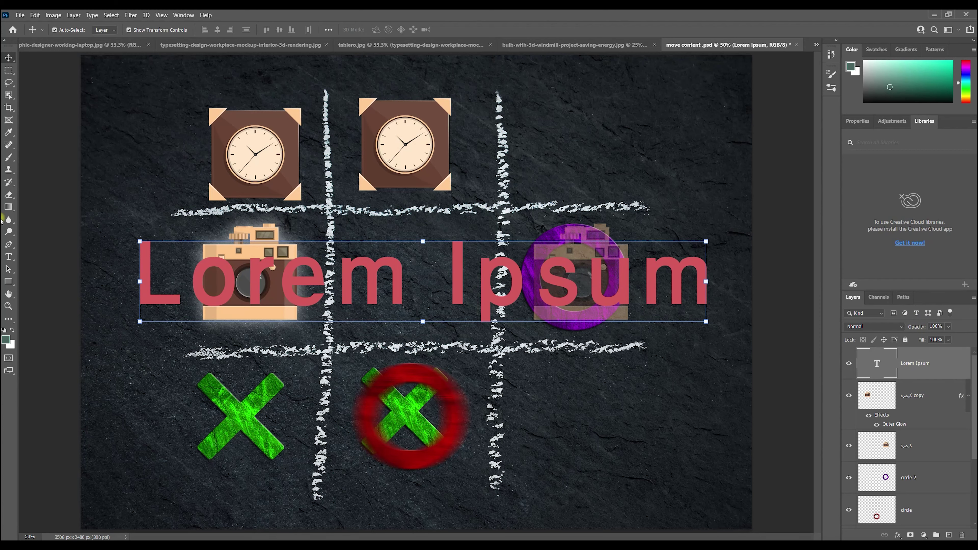
Draw a rectangle shape about 467 px wide and 795 px high beside the bottom-left green cross.
click(9, 281)
drag(102, 343, 194, 495)
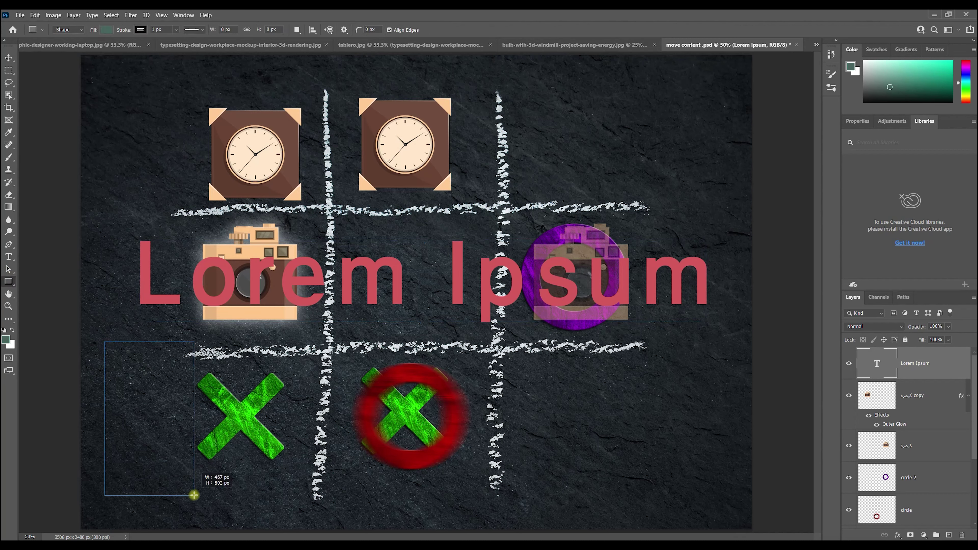
key(Escape)
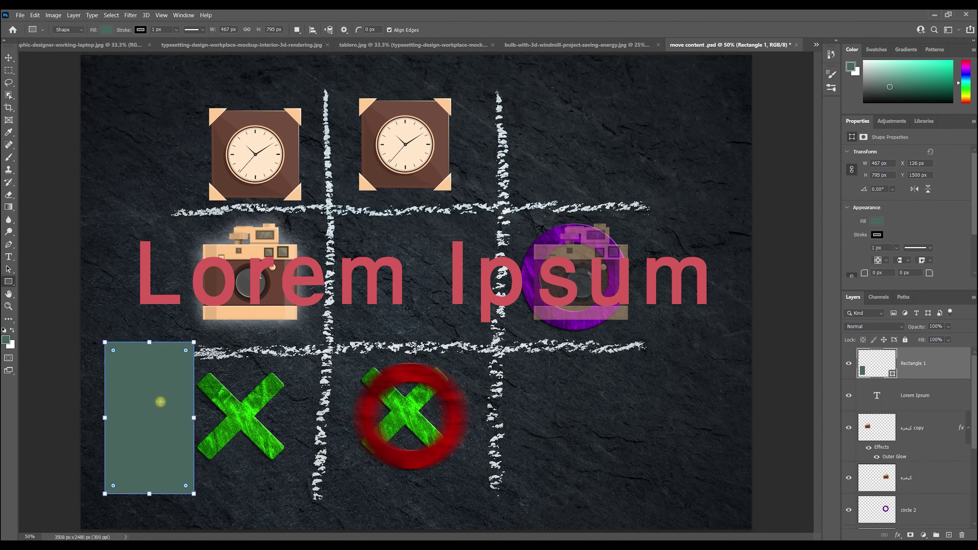
click(9, 57)
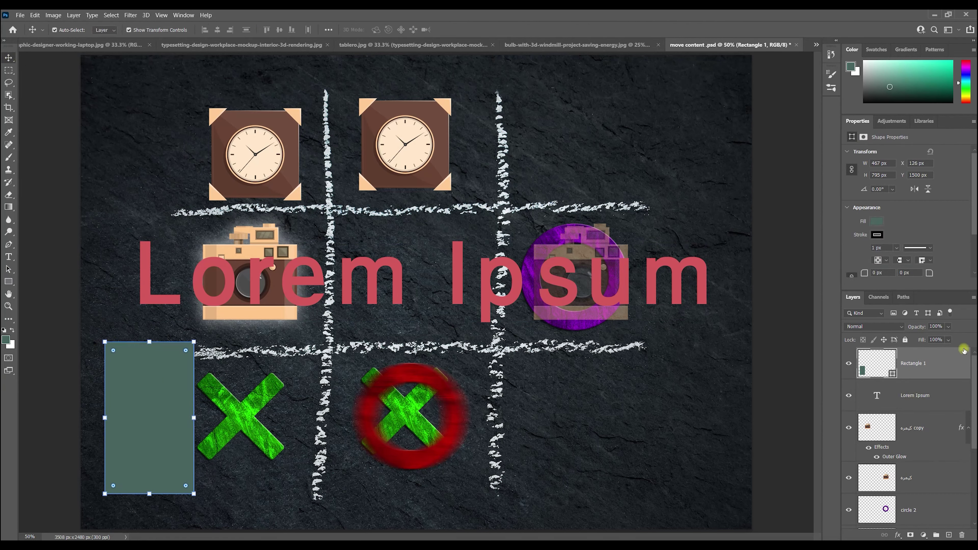
Filter the layer list for shape layers and for smart objects, clearing each filter to list all layers again.
click(930, 314)
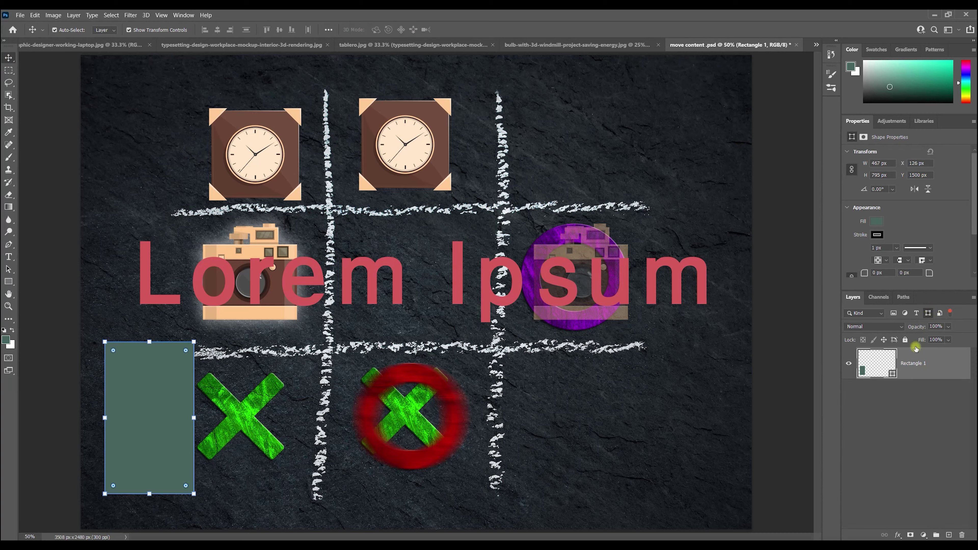
click(928, 314)
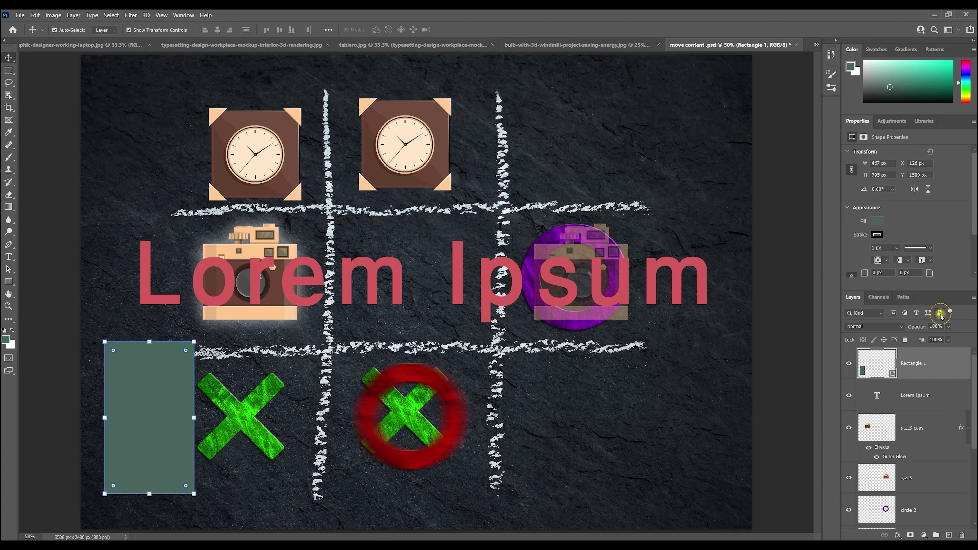
click(940, 313)
click(940, 314)
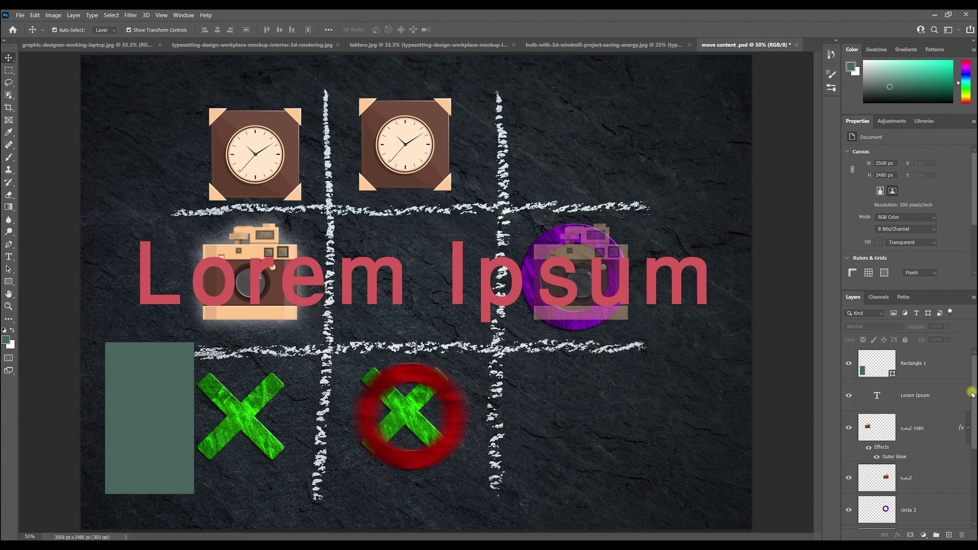
drag(972, 380, 973, 349)
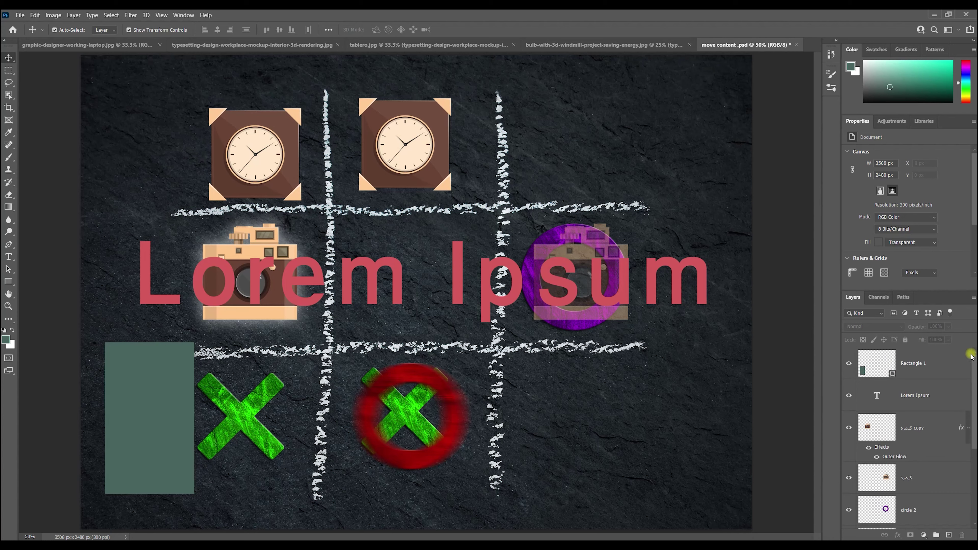